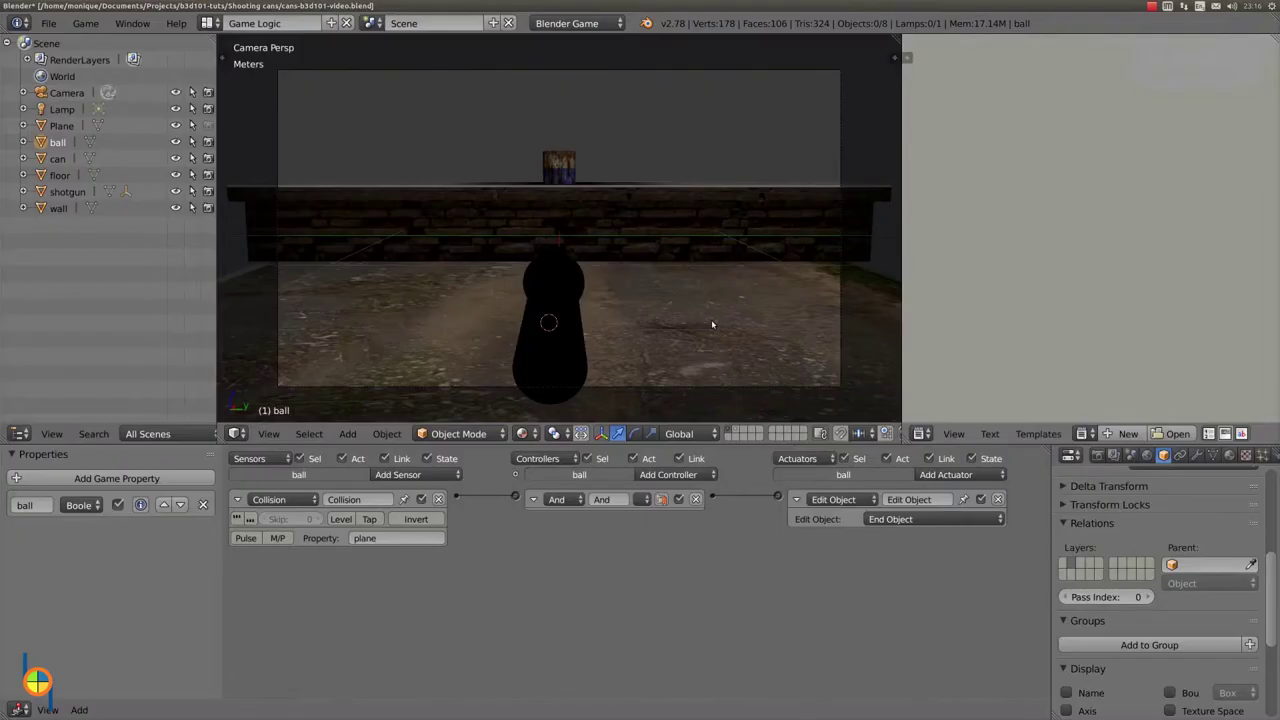
# Switch from Game Logic to the Default layout, then zoom in on the wall and select the can.
pyautogui.click(210, 23)
pyautogui.click(238, 96)
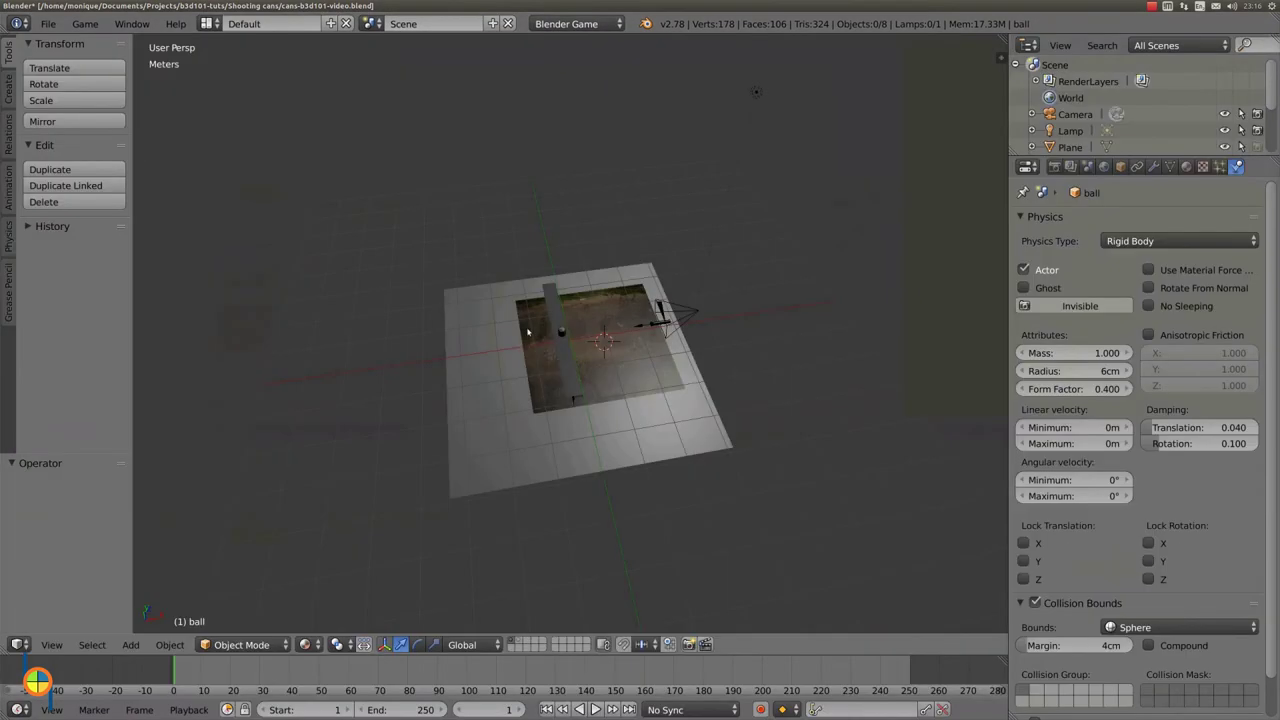
pyautogui.moveTo(658, 360)
pyautogui.mouseDown(button='middle')
pyautogui.moveTo(536, 365)
pyautogui.moveTo(568, 346)
pyautogui.mouseUp(button='middle')
pyautogui.scroll(5, 555, 397)
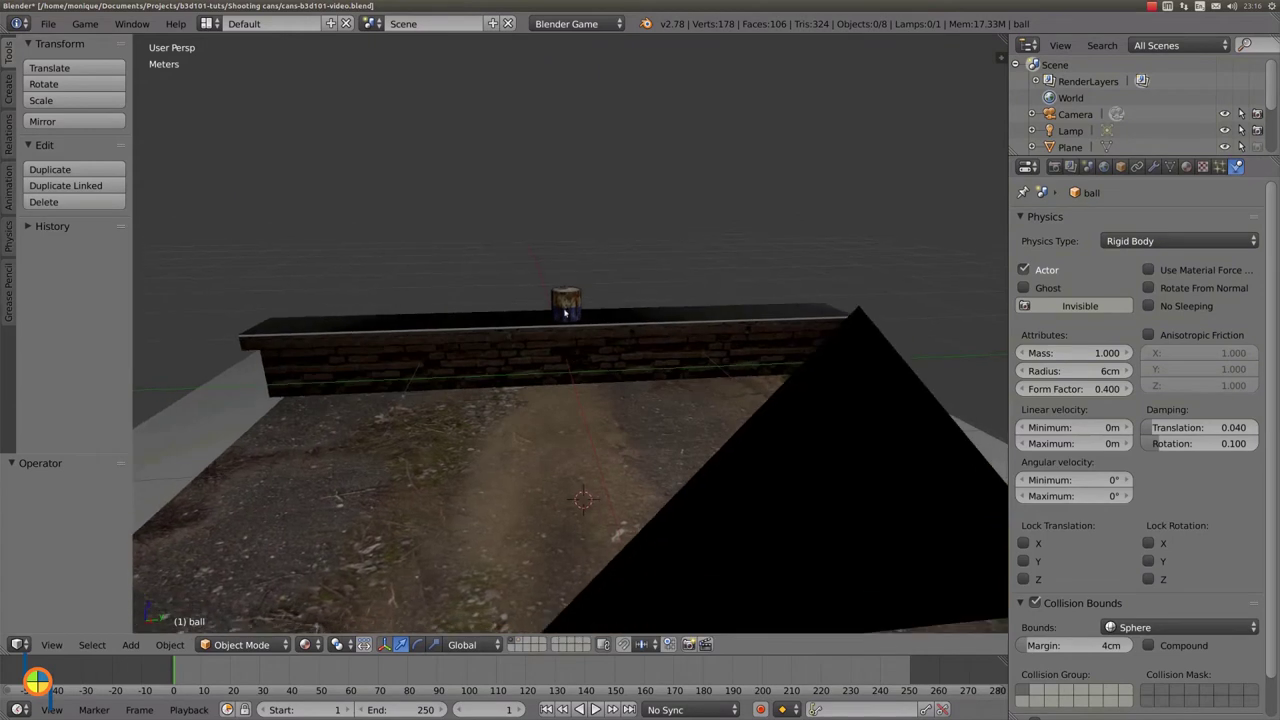
pyautogui.rightClick(566, 302)
# Duplicate the can six times, placing the copies leftward along the wall top.
pyautogui.hotkey('shift', 'd')
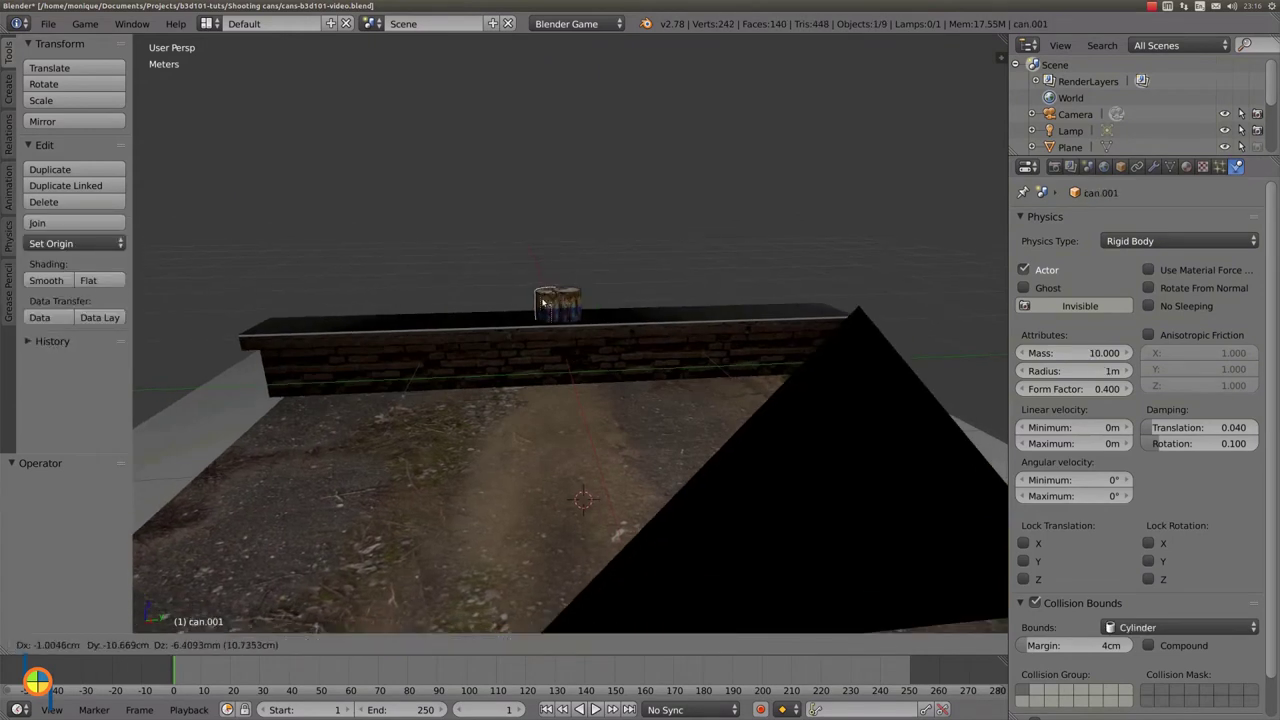
pyautogui.click(525, 305)
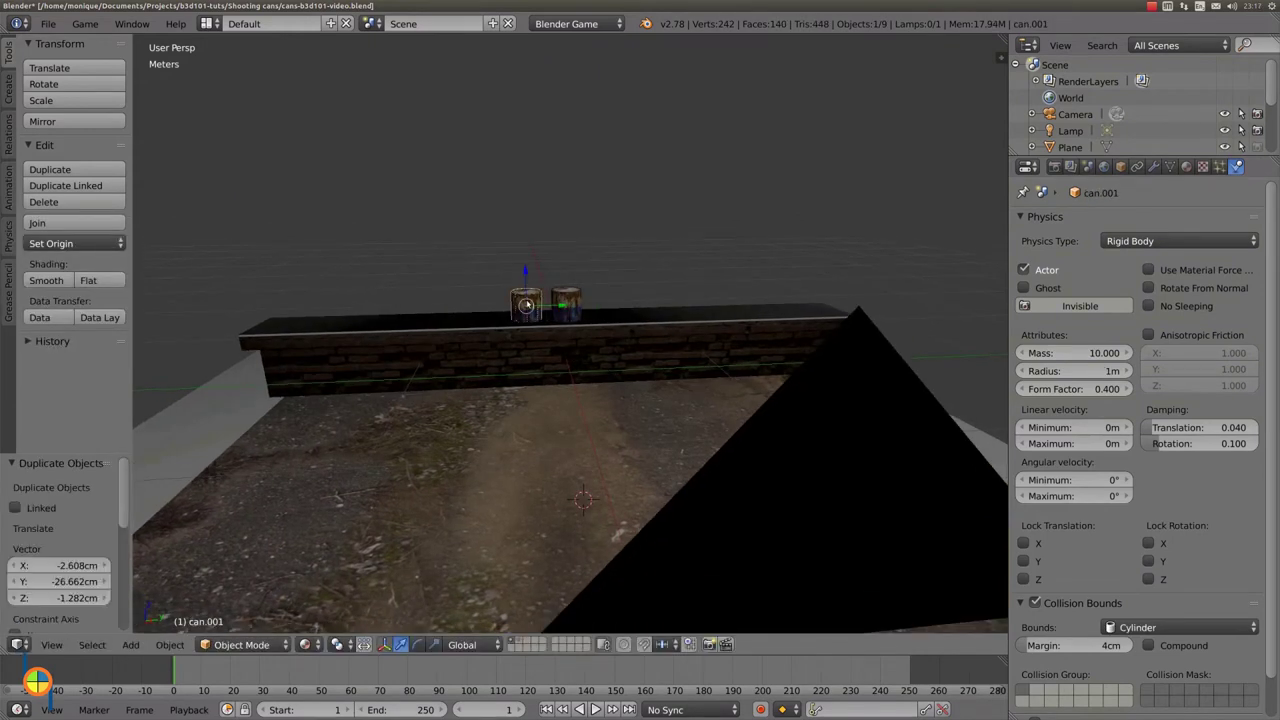
pyautogui.hotkey('shift', 'd')
pyautogui.click(479, 305)
pyautogui.hotkey('shift', 'd')
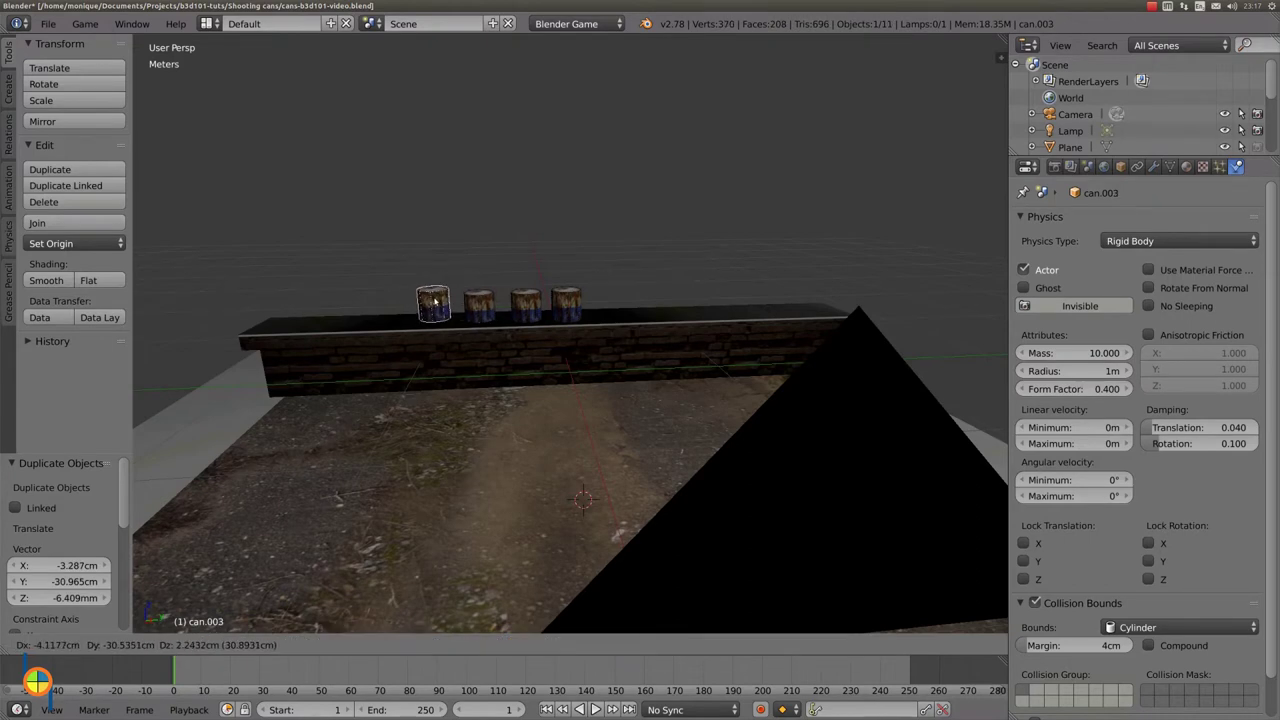
pyautogui.click(435, 302)
pyautogui.hotkey('shift', 'd')
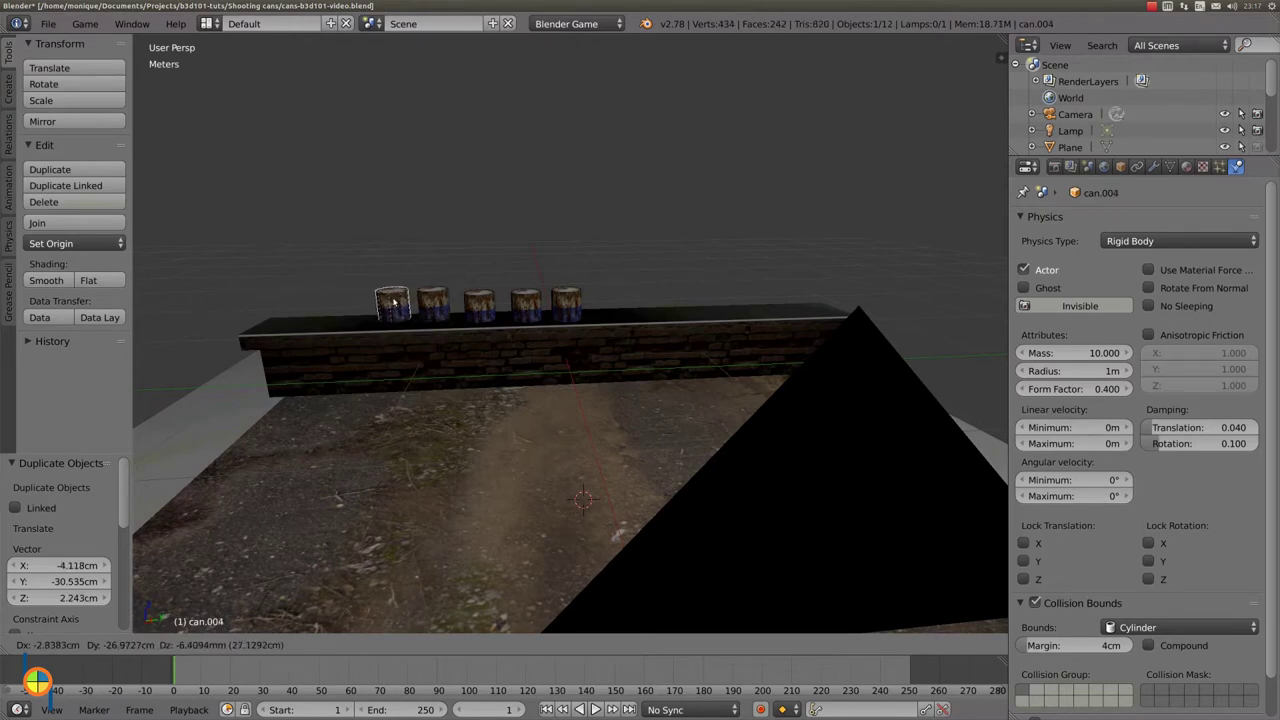
pyautogui.click(393, 303)
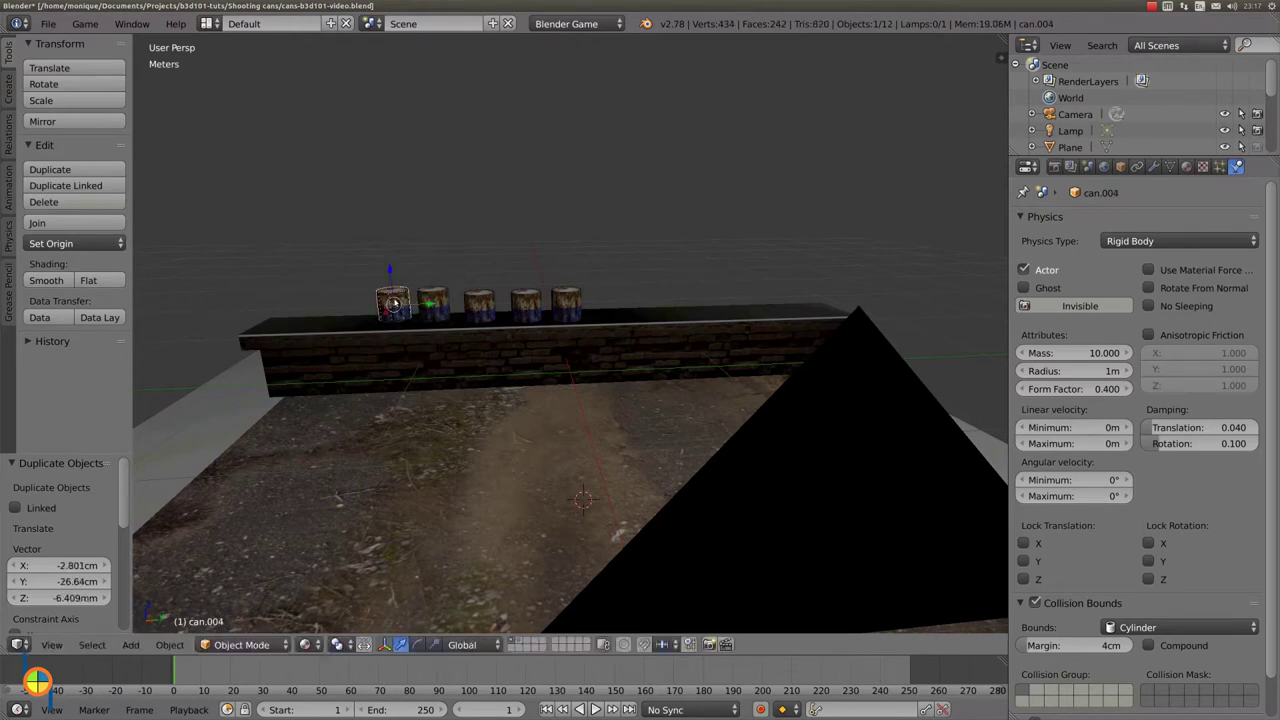
pyautogui.hotkey('shift', 'd')
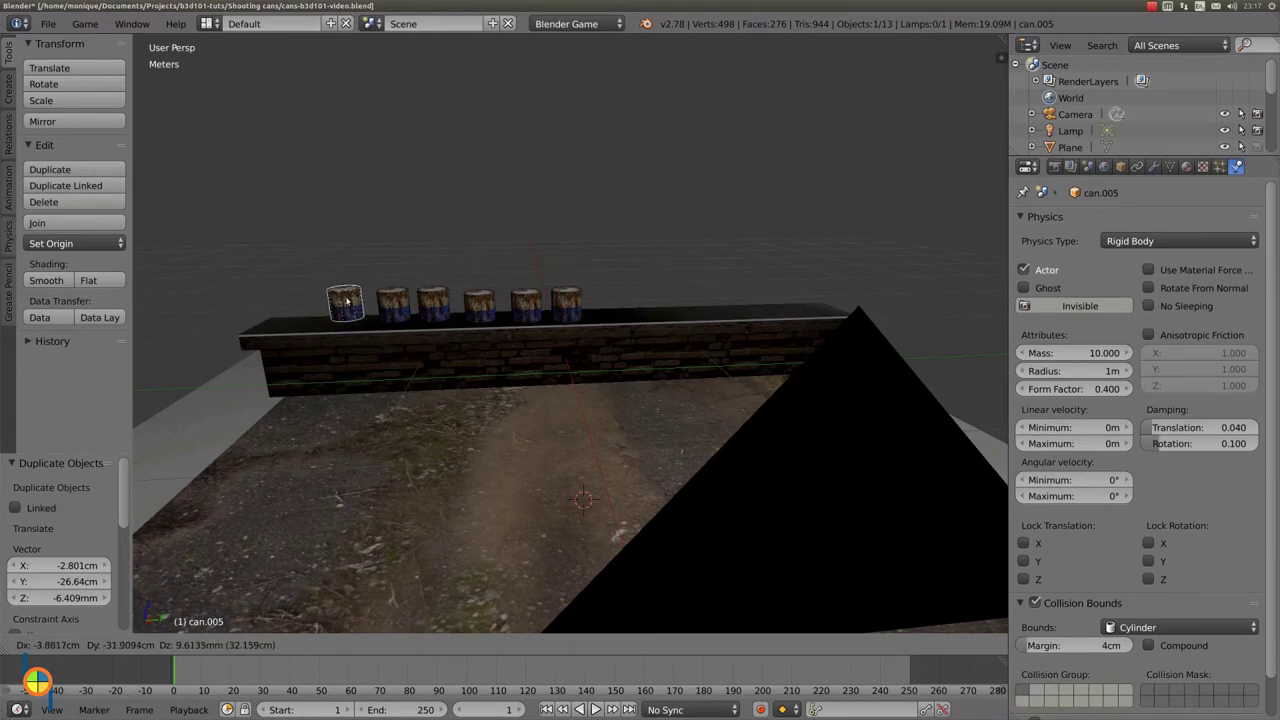
pyautogui.click(347, 300)
pyautogui.hotkey('shift', 'd')
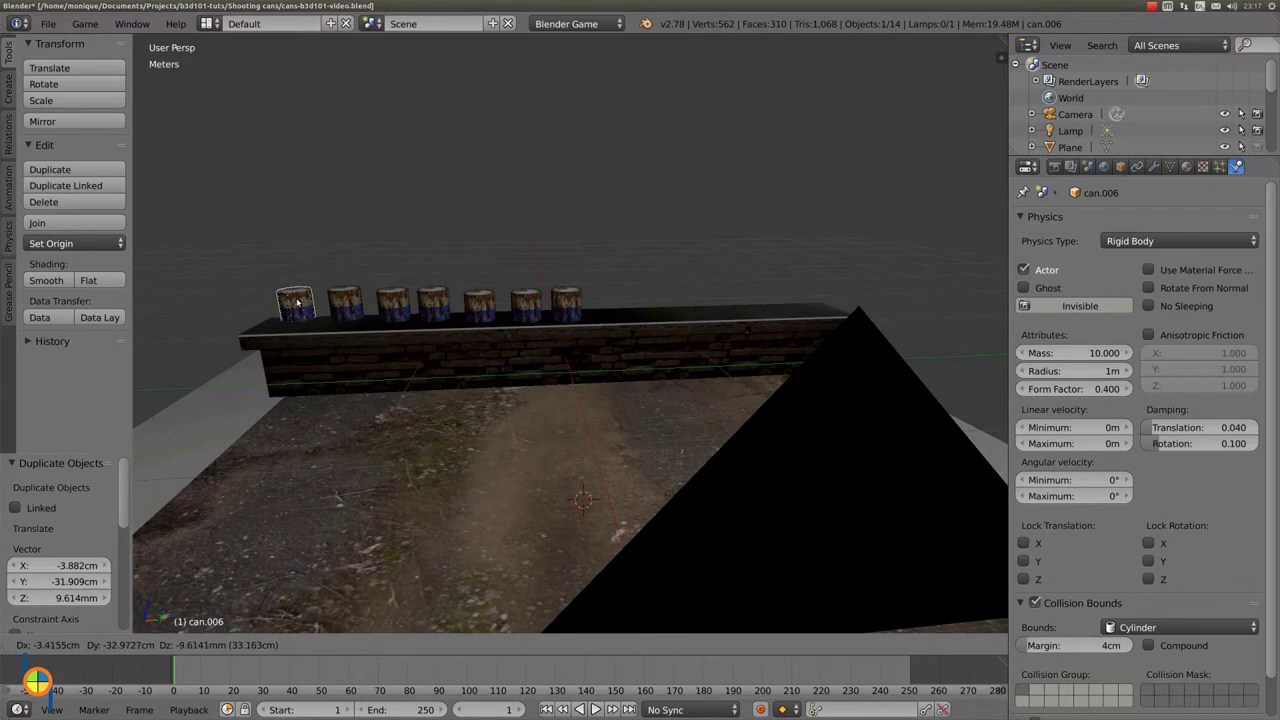
pyautogui.click(297, 302)
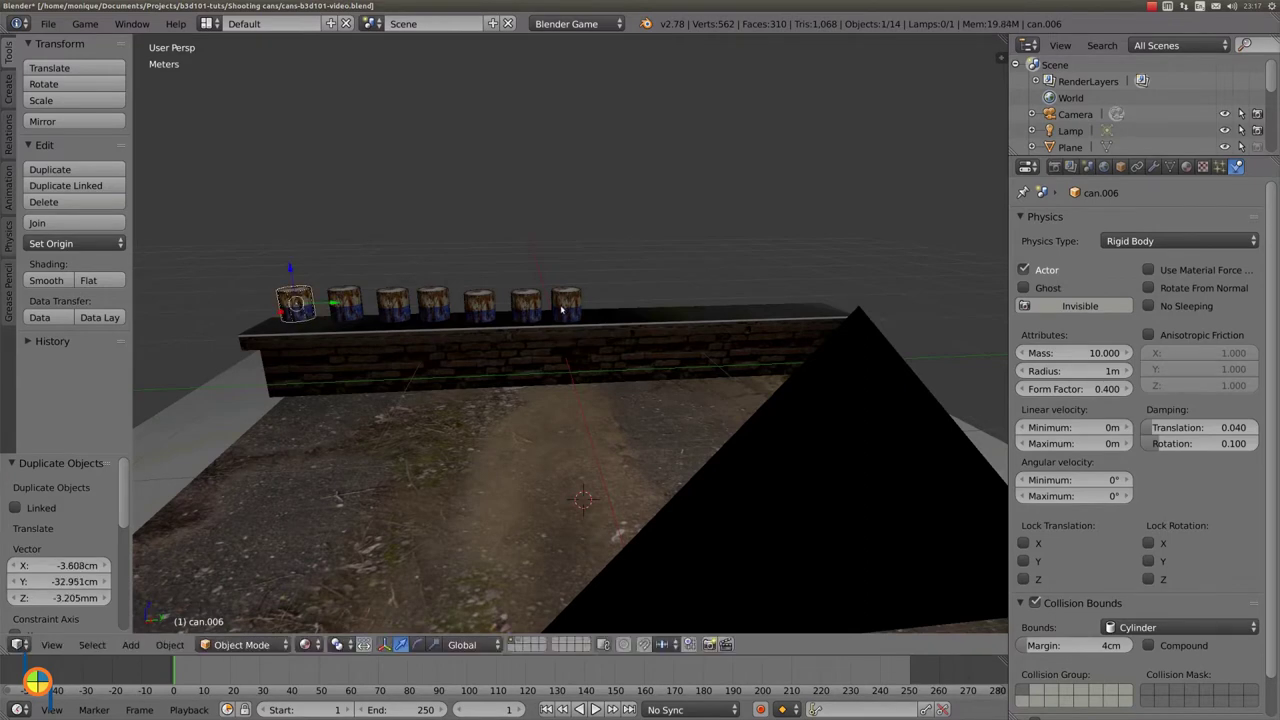
# Place five more can duplicates rightward along the wall and start one final copy.
pyautogui.hotkey('shift', 'd')
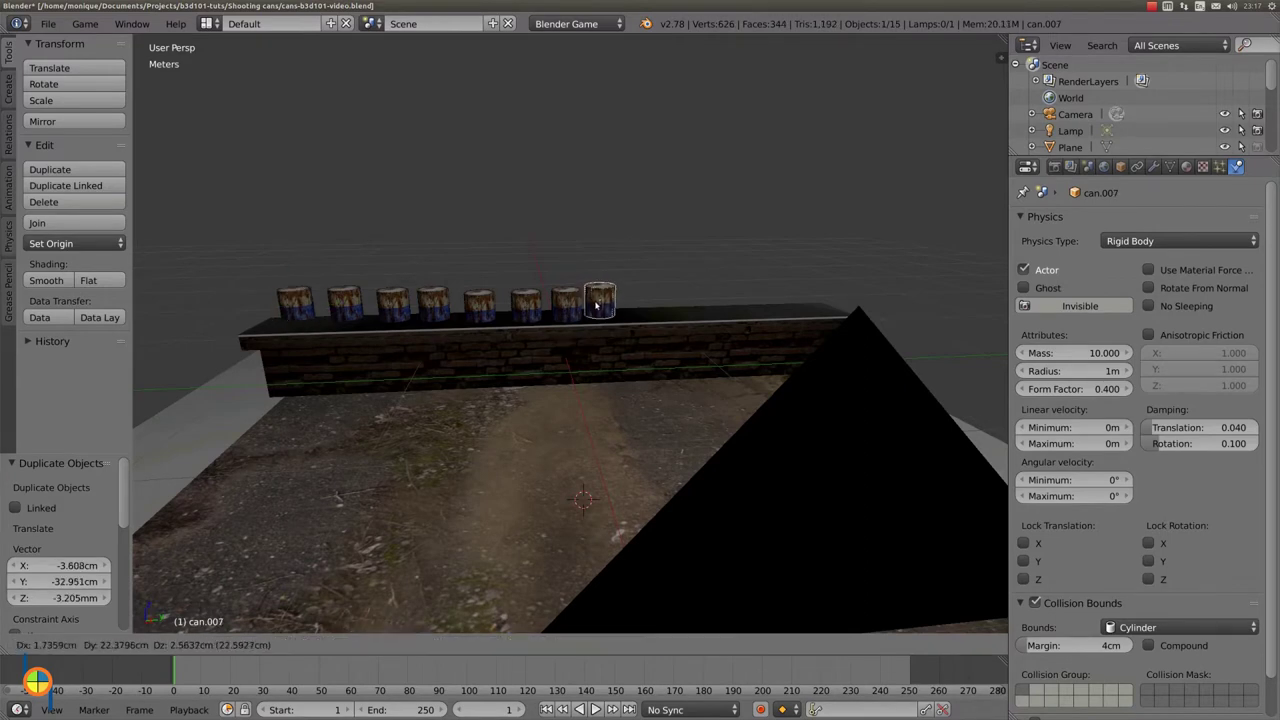
pyautogui.click(610, 305)
pyautogui.hotkey('shift', 'd')
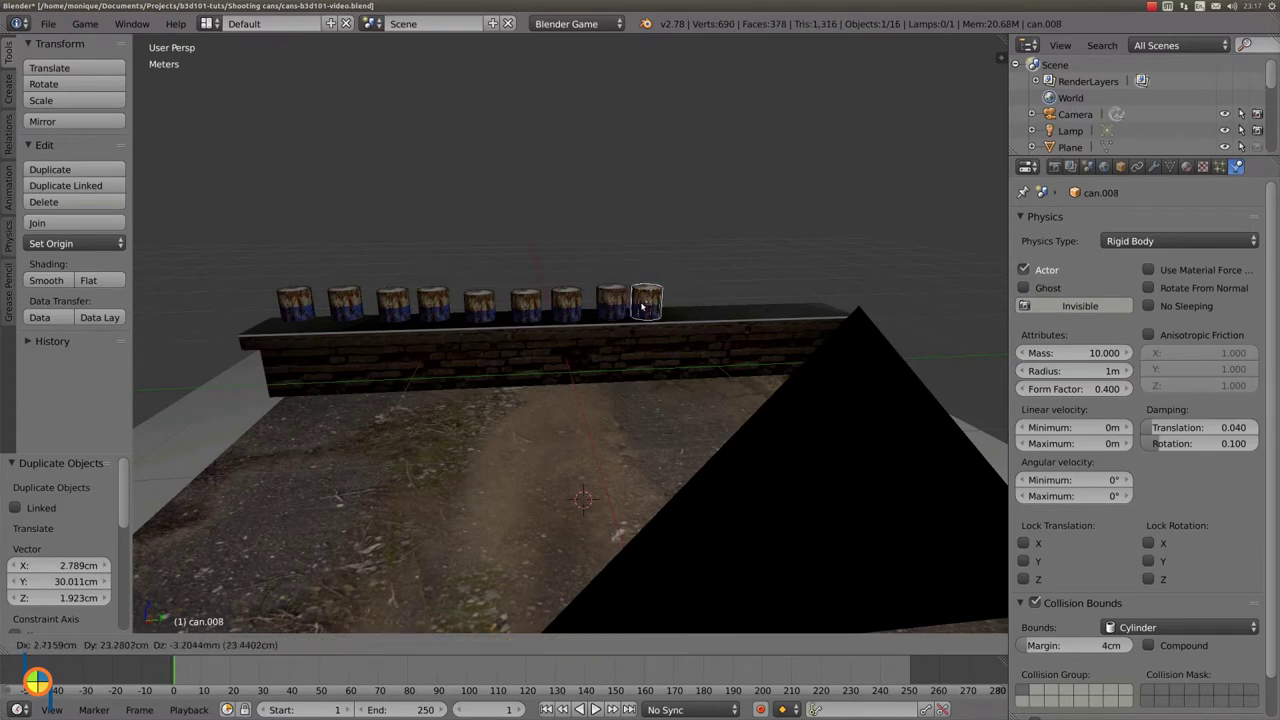
pyautogui.click(657, 305)
pyautogui.hotkey('shift', 'd')
pyautogui.click(700, 305)
pyautogui.hotkey('shift', 'd')
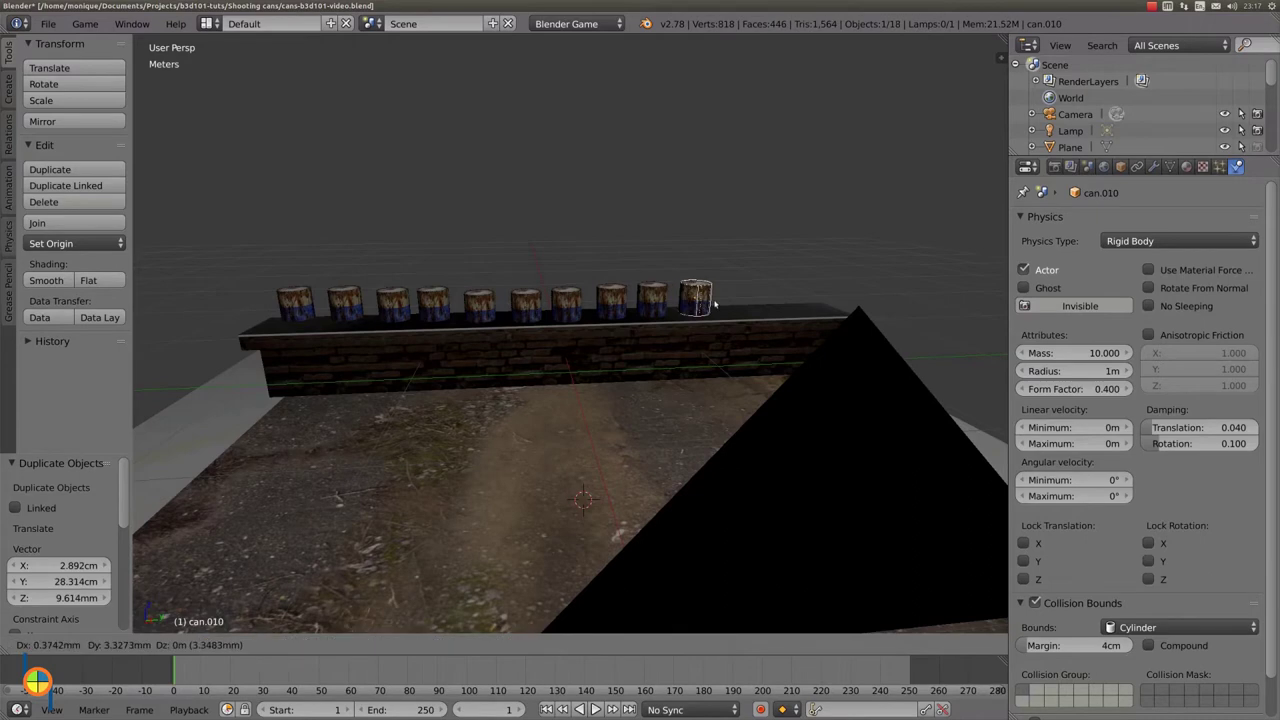
pyautogui.click(752, 300)
pyautogui.hotkey('shift', 'd')
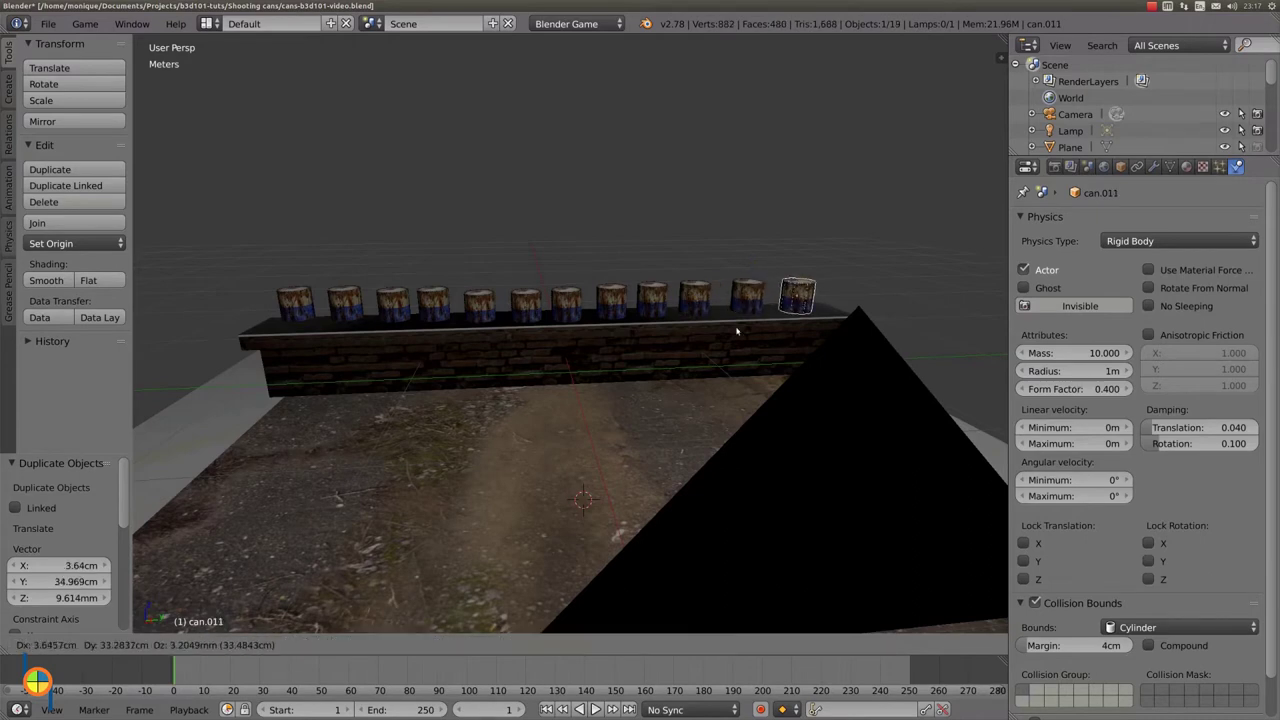
pyautogui.click(737, 331)
pyautogui.moveTo(737, 331)
pyautogui.mouseDown(button='middle')
pyautogui.moveTo(713, 401)
pyautogui.moveTo(735, 371)
pyautogui.mouseUp(button='middle')
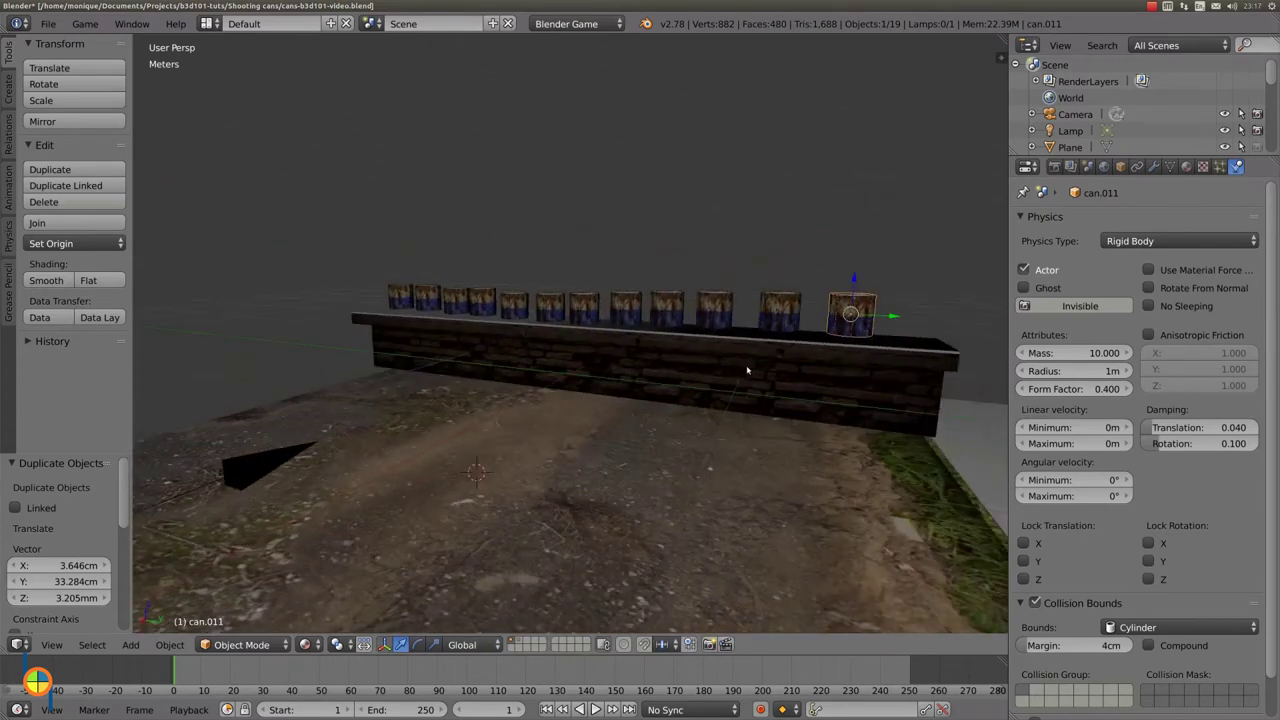
pyautogui.hotkey('shift', 'd')
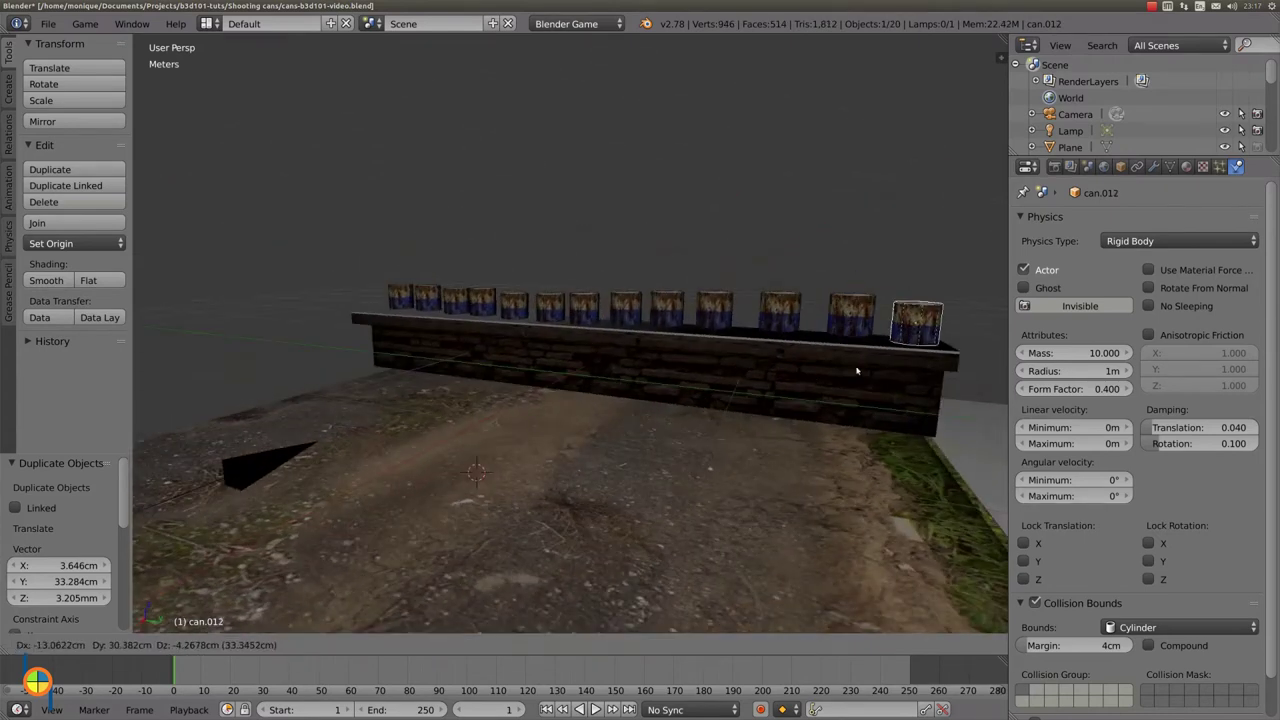
# Set the last can at the wall's right end and slide can.011 into line.
pyautogui.click(858, 397)
pyautogui.moveTo(858, 397); pyautogui.dragTo(771, 426, button='middle')
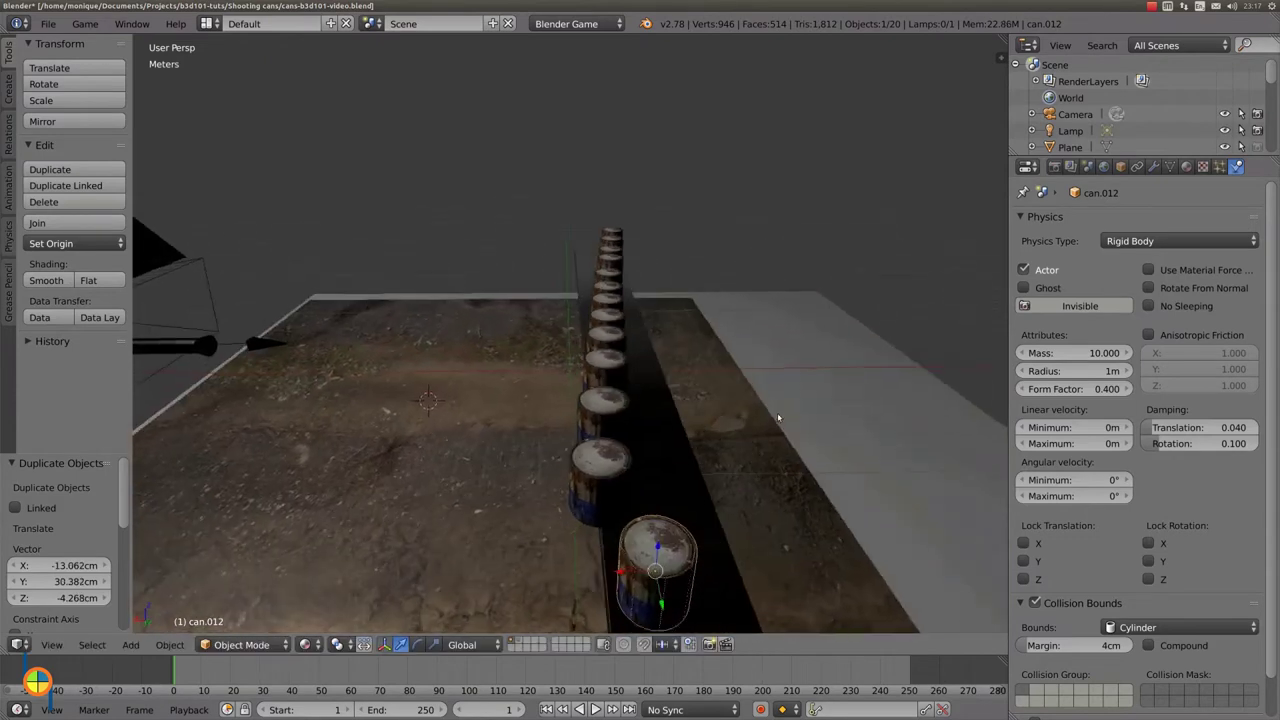
pyautogui.moveTo(608, 588); pyautogui.dragTo(620, 586)
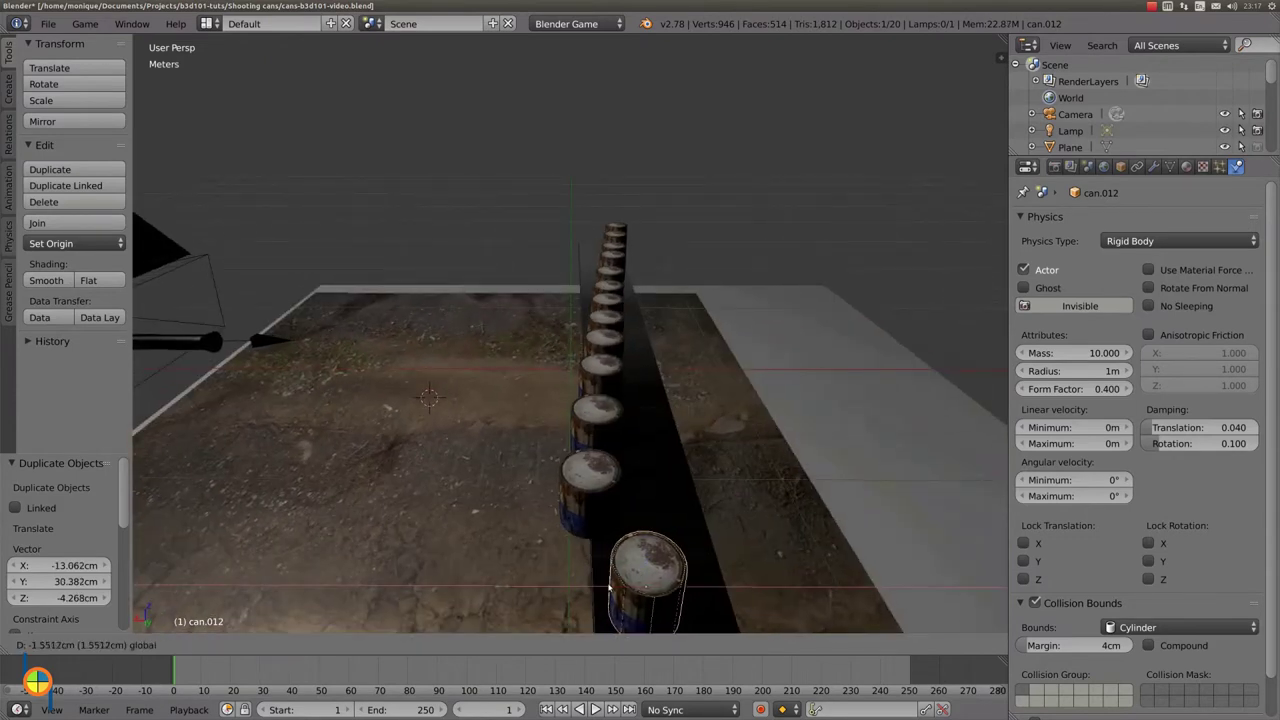
pyautogui.rightClick(597, 484)
pyautogui.moveTo(559, 495); pyautogui.dragTo(589, 415)
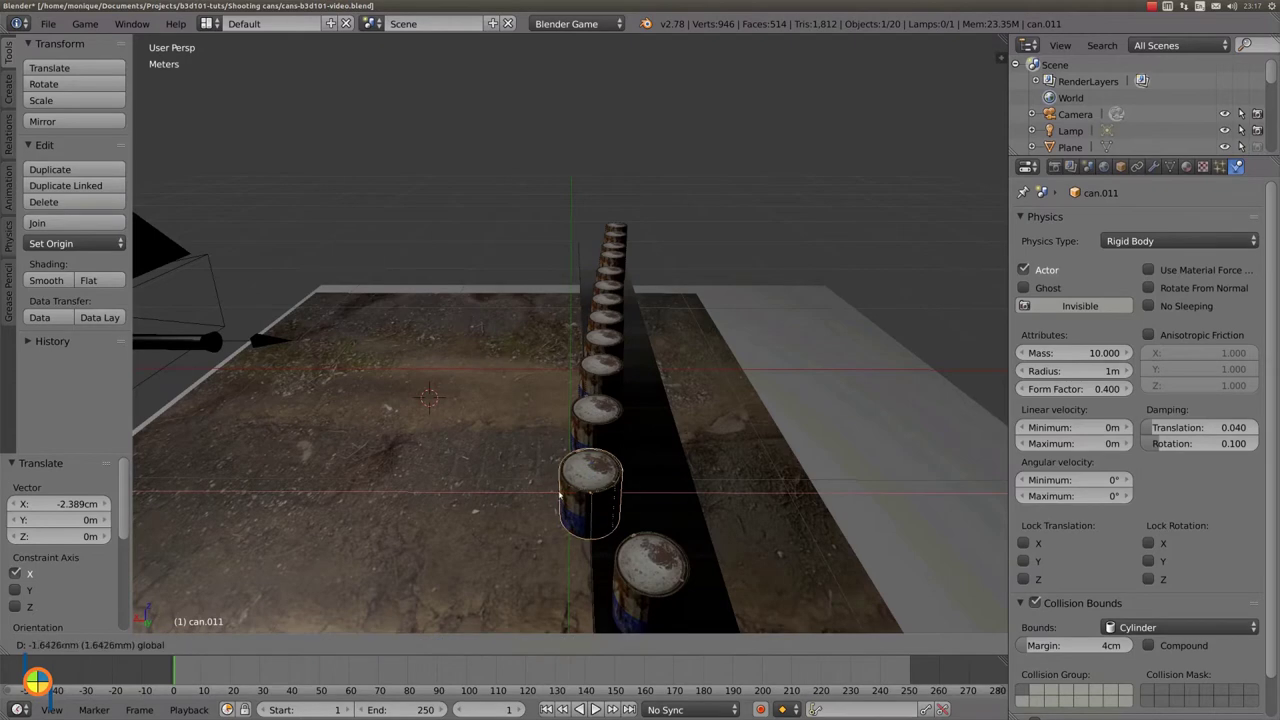
# Move can.010 and can.009 along X into even spacing.
pyautogui.rightClick(576, 425)
pyautogui.press('g')
pyautogui.press('x')
pyautogui.click(597, 429)
pyautogui.rightClick(603, 372)
pyautogui.press('g')
pyautogui.press('x')
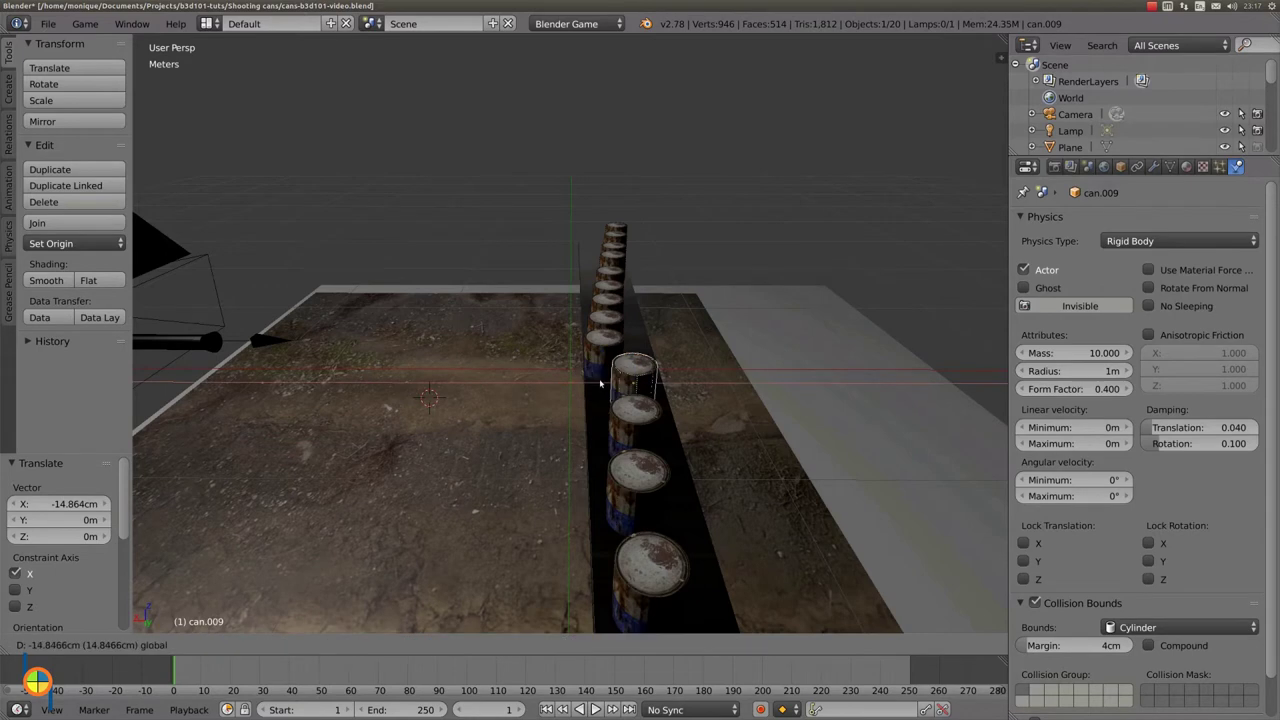
pyautogui.click(593, 383)
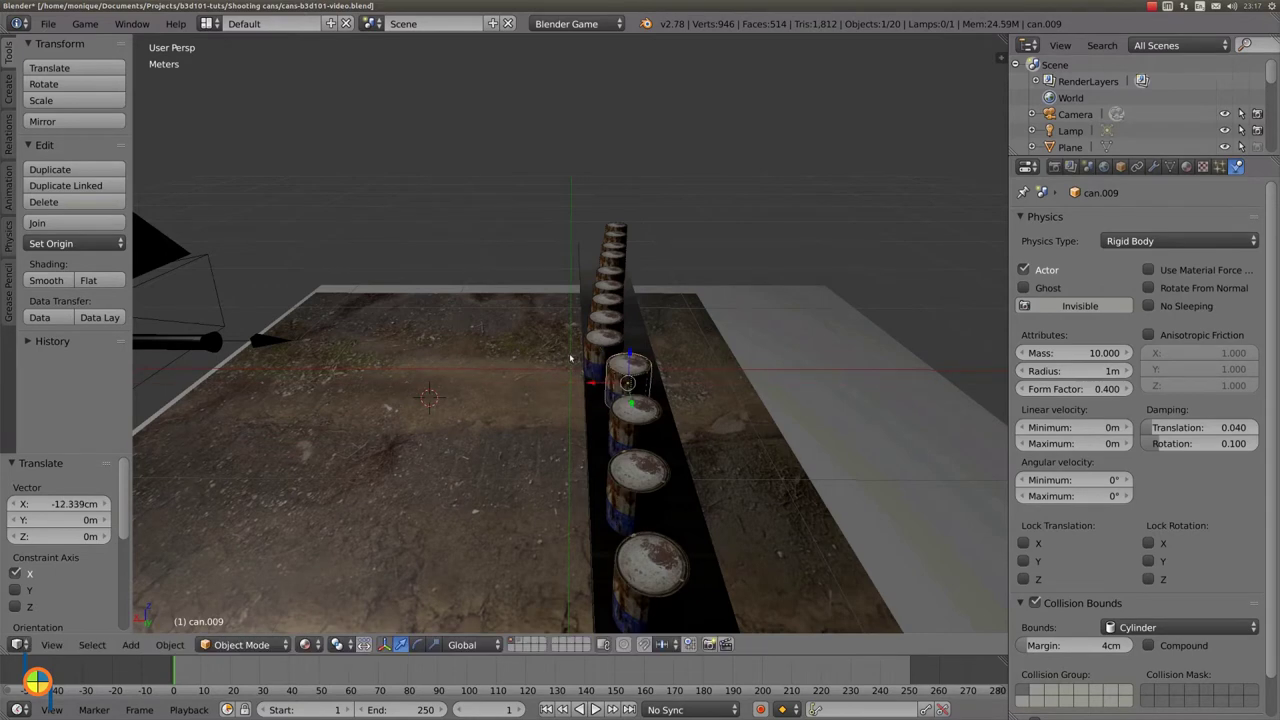
# Adjust can.007's X position over three moves until it sits in line.
pyautogui.rightClick(607, 320)
pyautogui.press('g')
pyautogui.press('x')
pyautogui.click(568, 338)
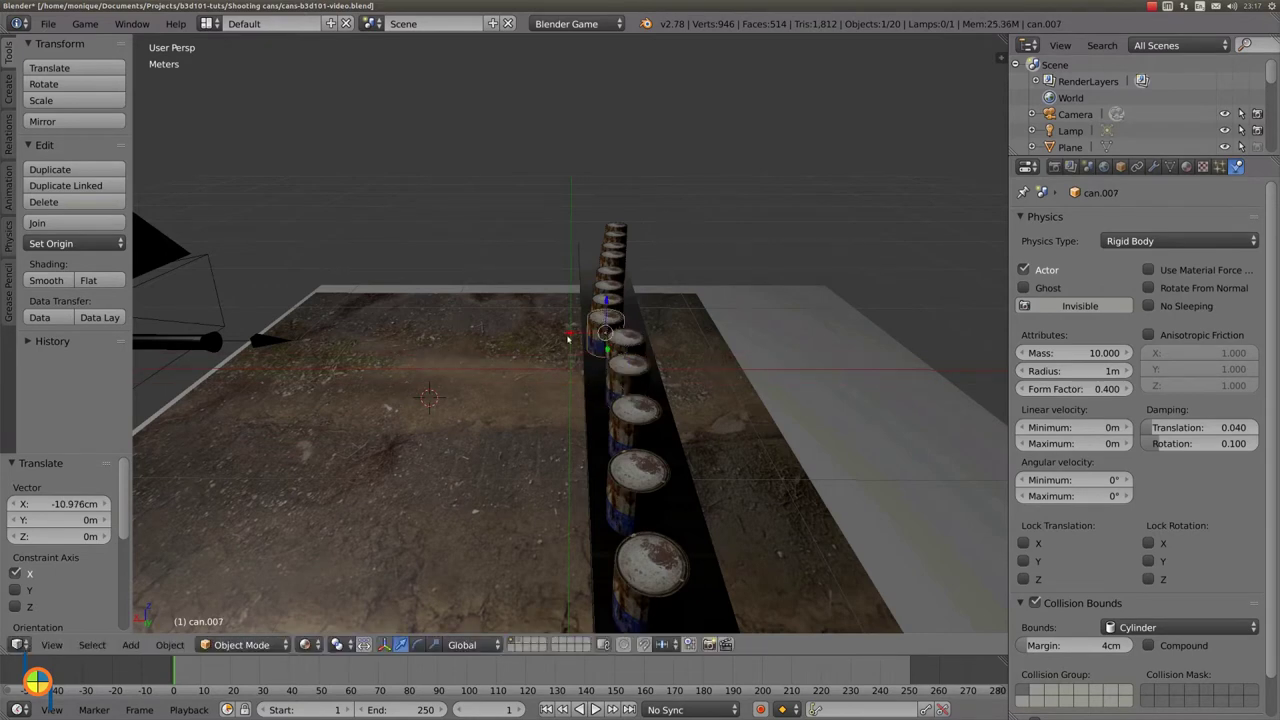
pyautogui.press('g')
pyautogui.press('x')
pyautogui.click(609, 300)
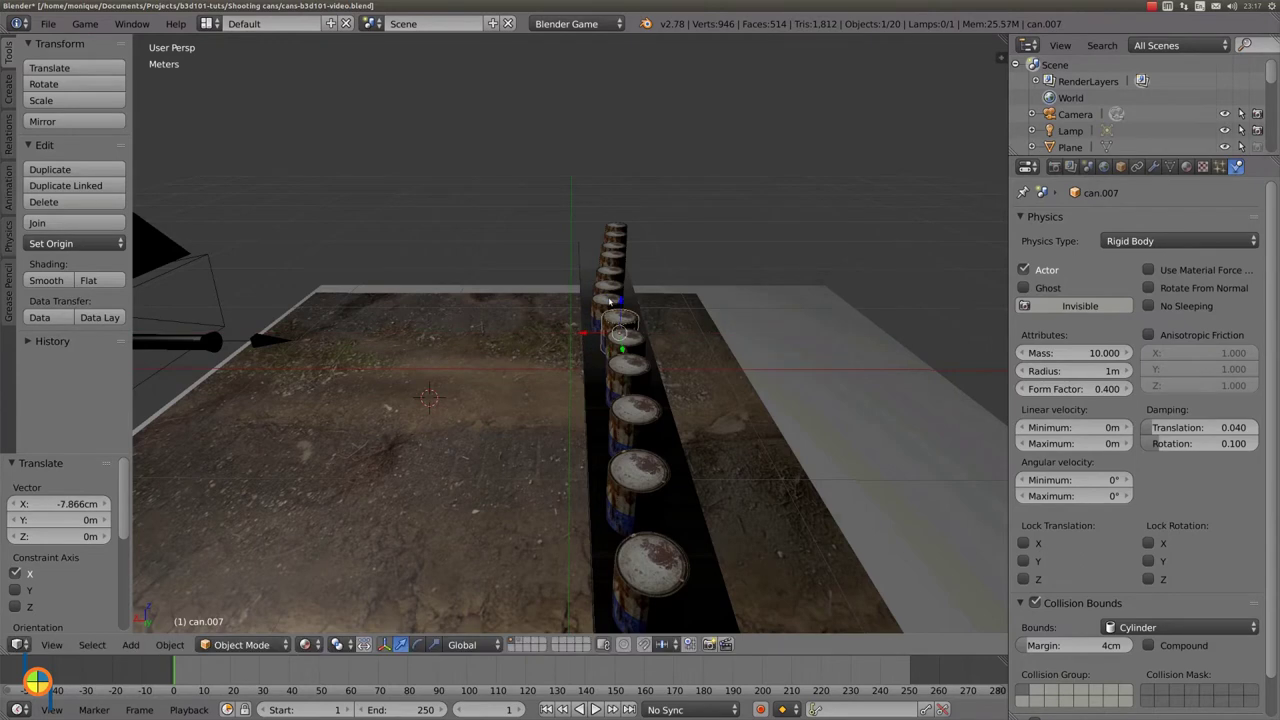
pyautogui.press('g')
pyautogui.press('x')
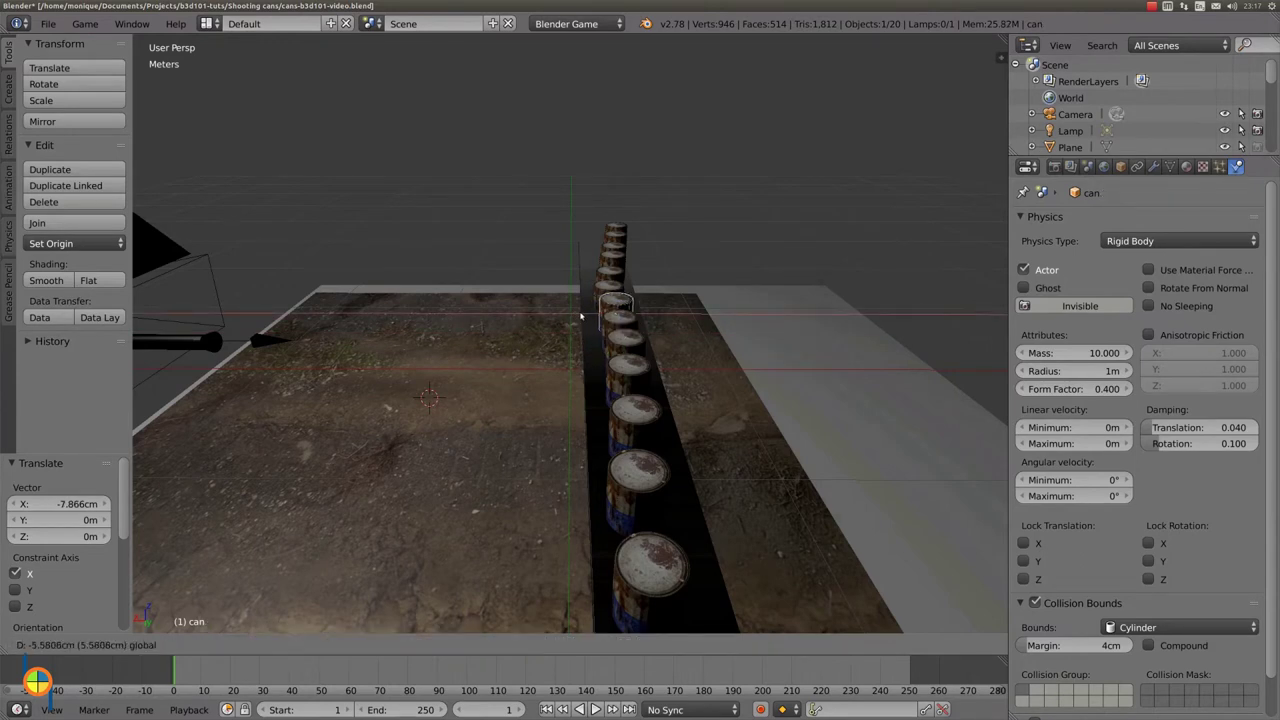
pyautogui.click(584, 306)
# Space can.001, can.002 and can.003 evenly along the X axis.
pyautogui.rightClick(589, 302)
pyautogui.press('g')
pyautogui.press('x')
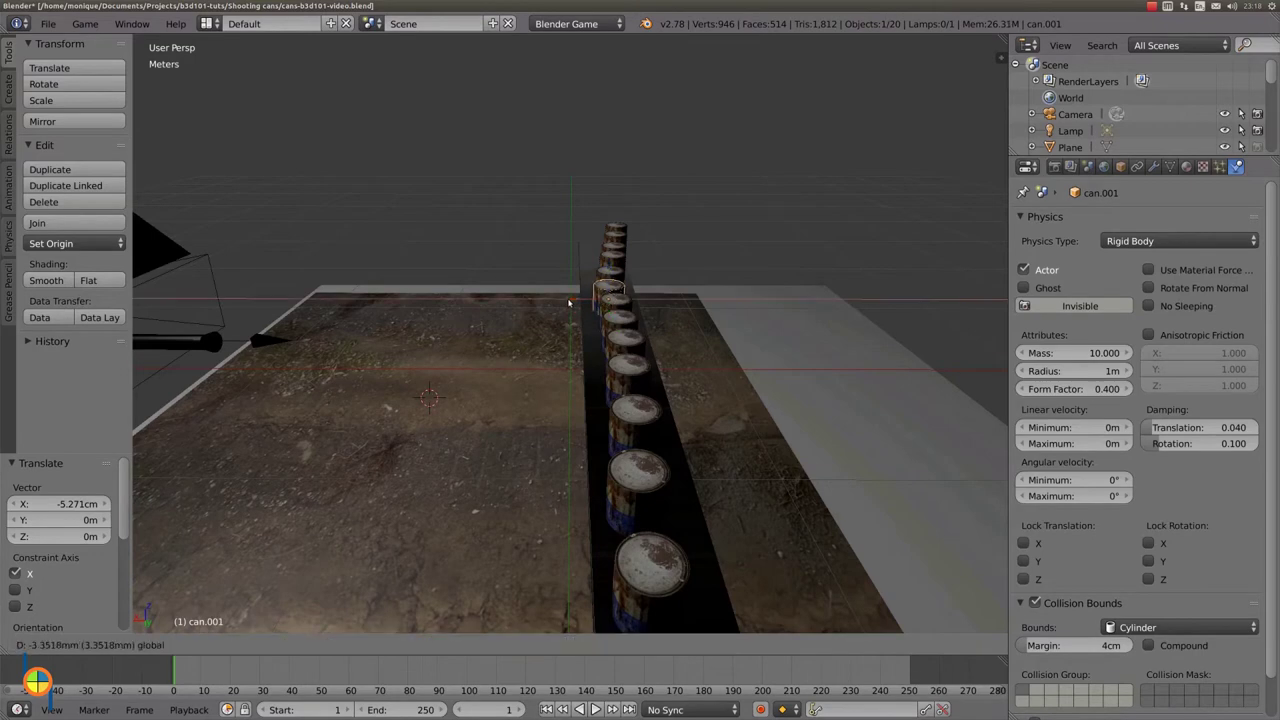
pyautogui.click(631, 266)
pyautogui.rightClick(581, 275)
pyautogui.press('g')
pyautogui.press('x')
pyautogui.click(619, 258)
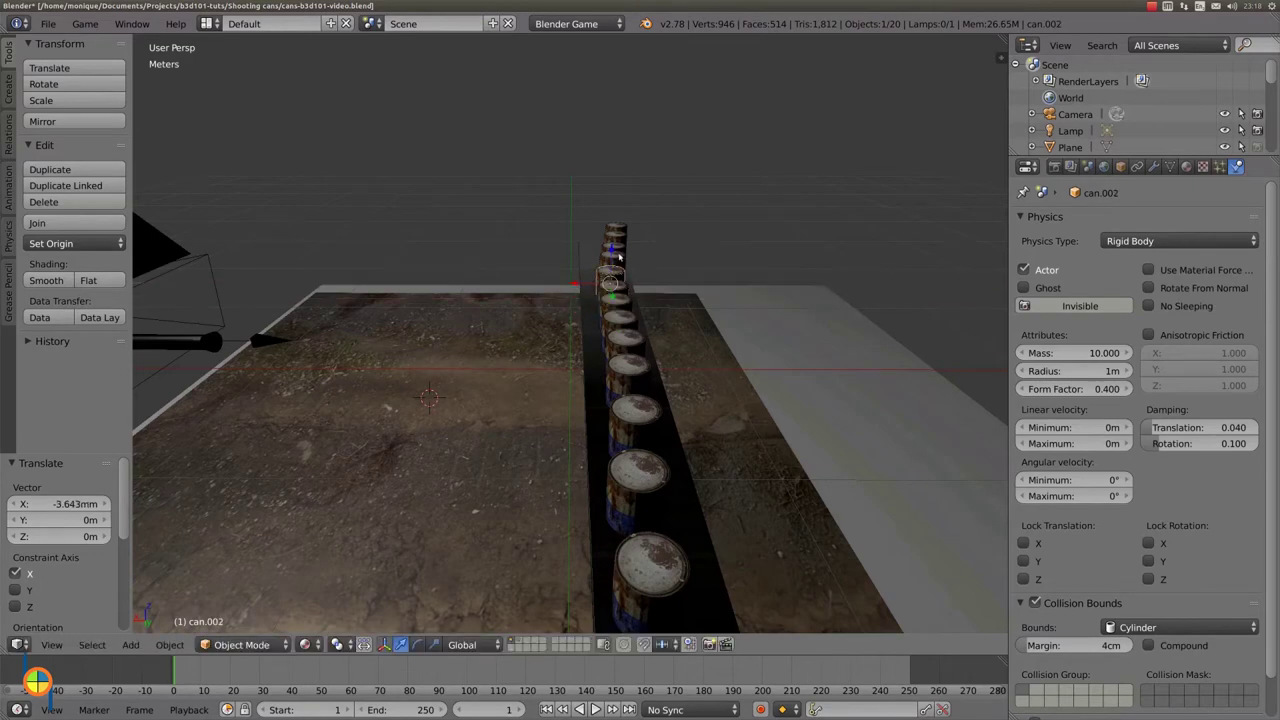
pyautogui.rightClick(586, 272)
pyautogui.press('g')
pyautogui.press('x')
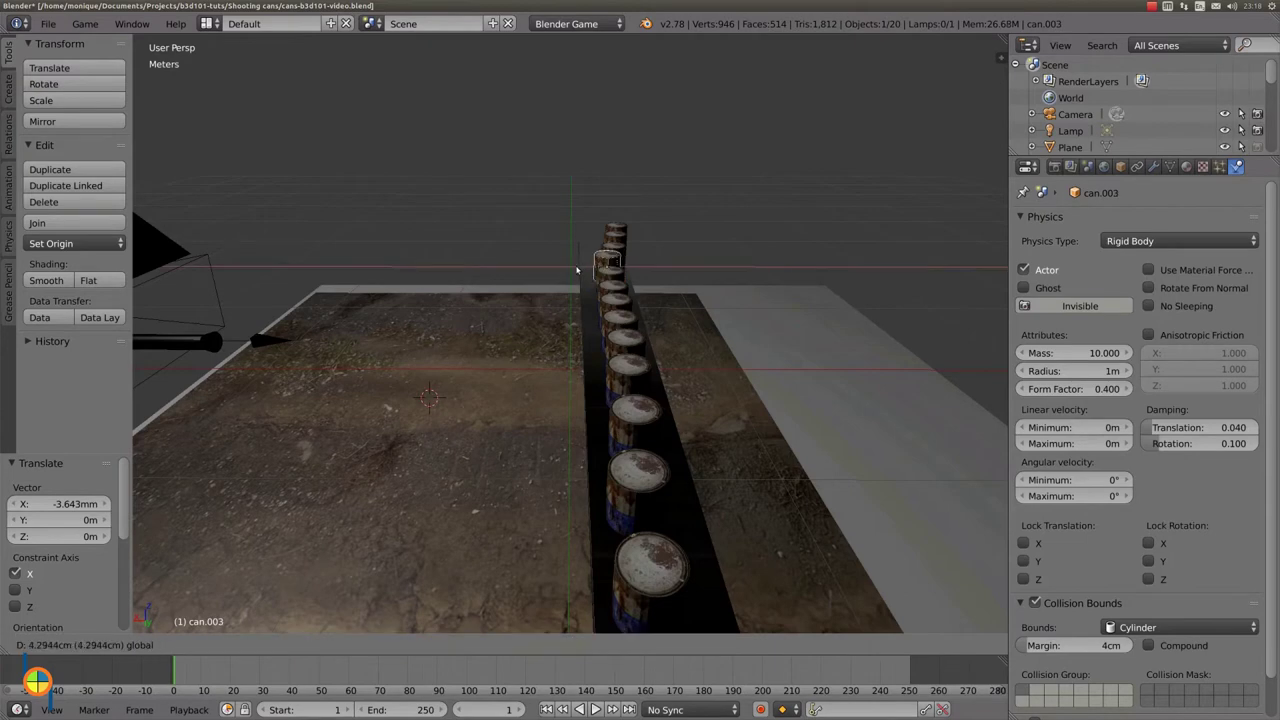
pyautogui.click(577, 268)
# Space can.004, can.005 and can.006 along X, moving can.006 by 14.24 cm.
pyautogui.rightClick(572, 262)
pyautogui.press('g')
pyautogui.press('x')
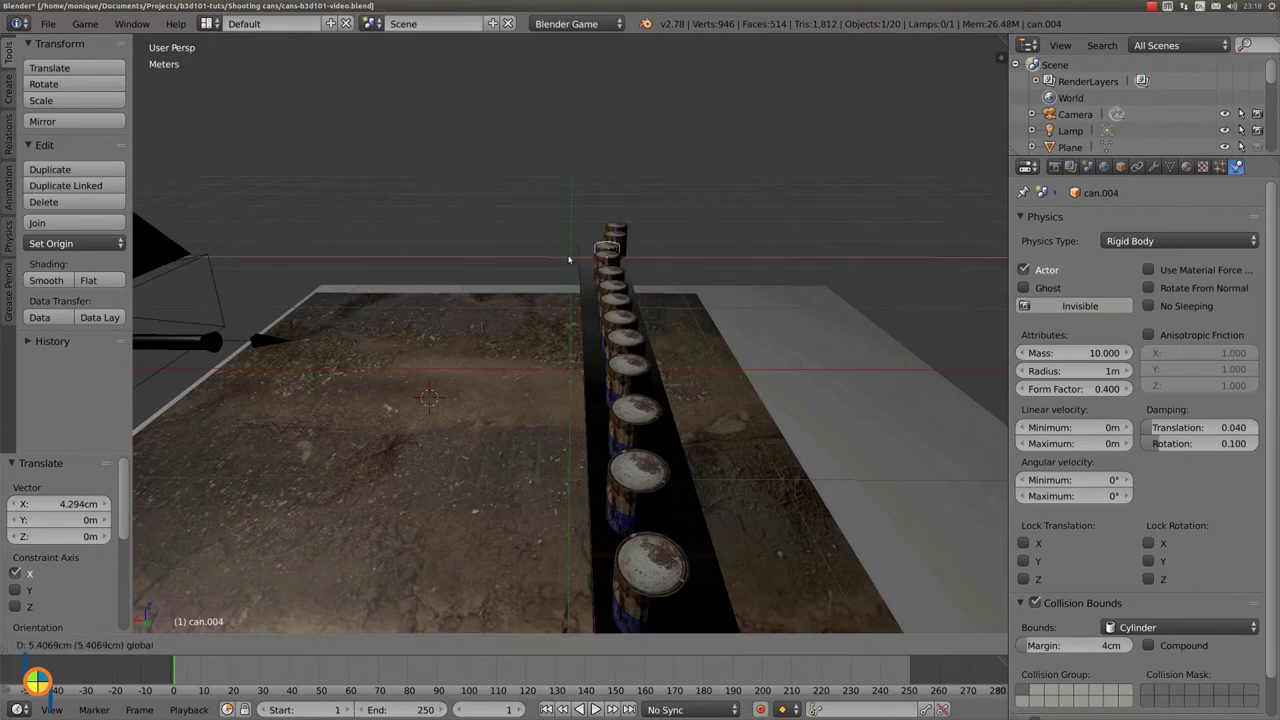
pyautogui.click(601, 236)
pyautogui.rightClick(610, 235)
pyautogui.press('g')
pyautogui.press('x')
pyautogui.click(613, 230)
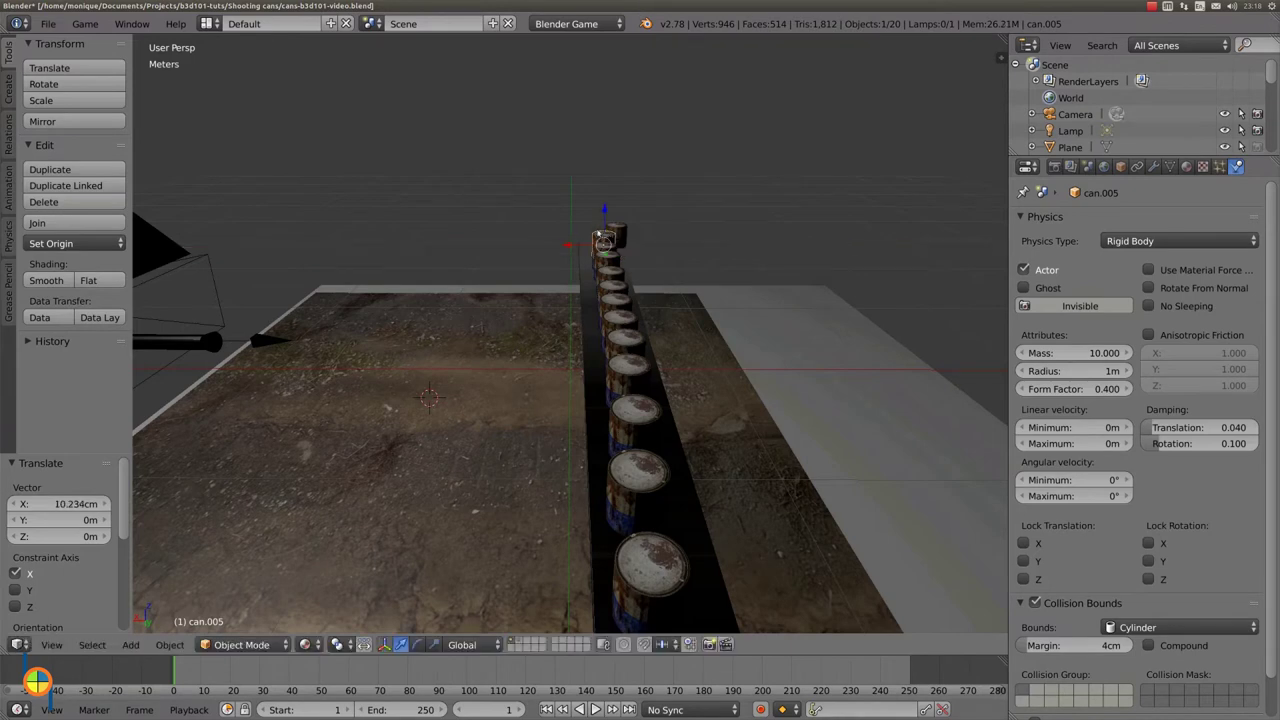
pyautogui.rightClick(613, 234)
pyautogui.press('g')
pyautogui.press('x')
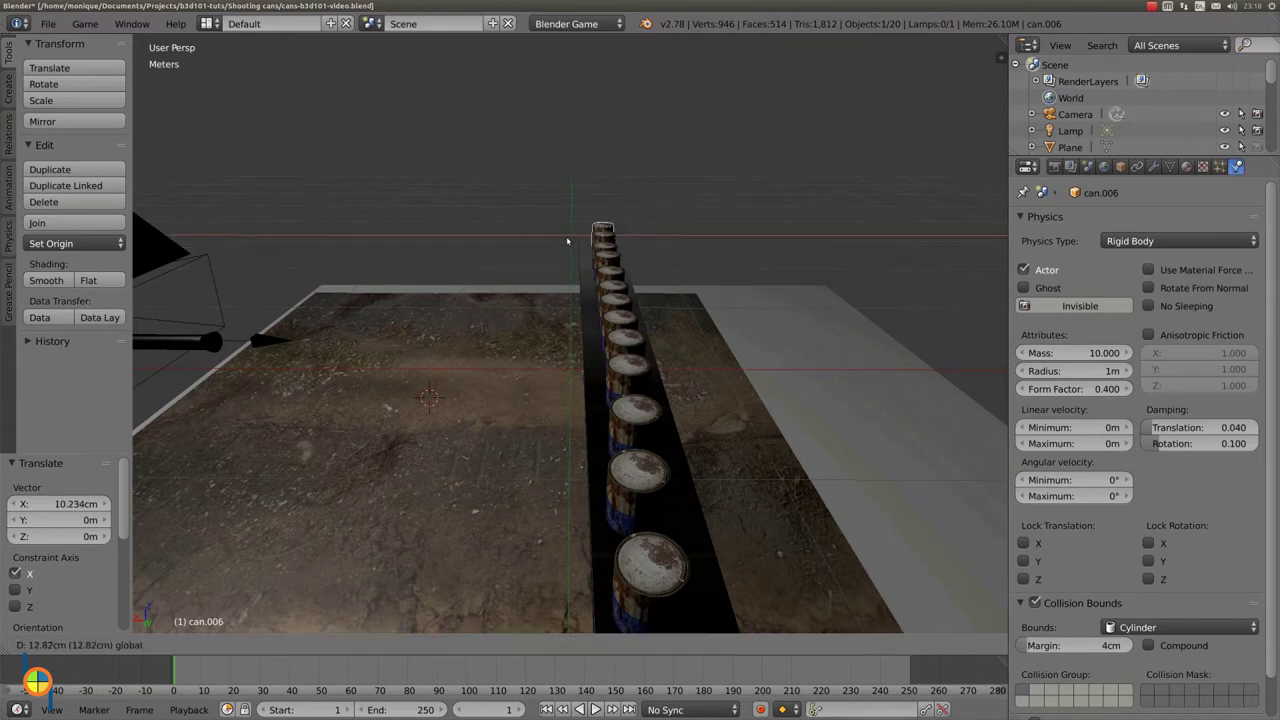
pyautogui.click(567, 292)
# From a side view, lower can.008, can.009 and can.010 along Z onto the wall top.
pyautogui.moveTo(562, 423); pyautogui.dragTo(661, 399, button='middle')
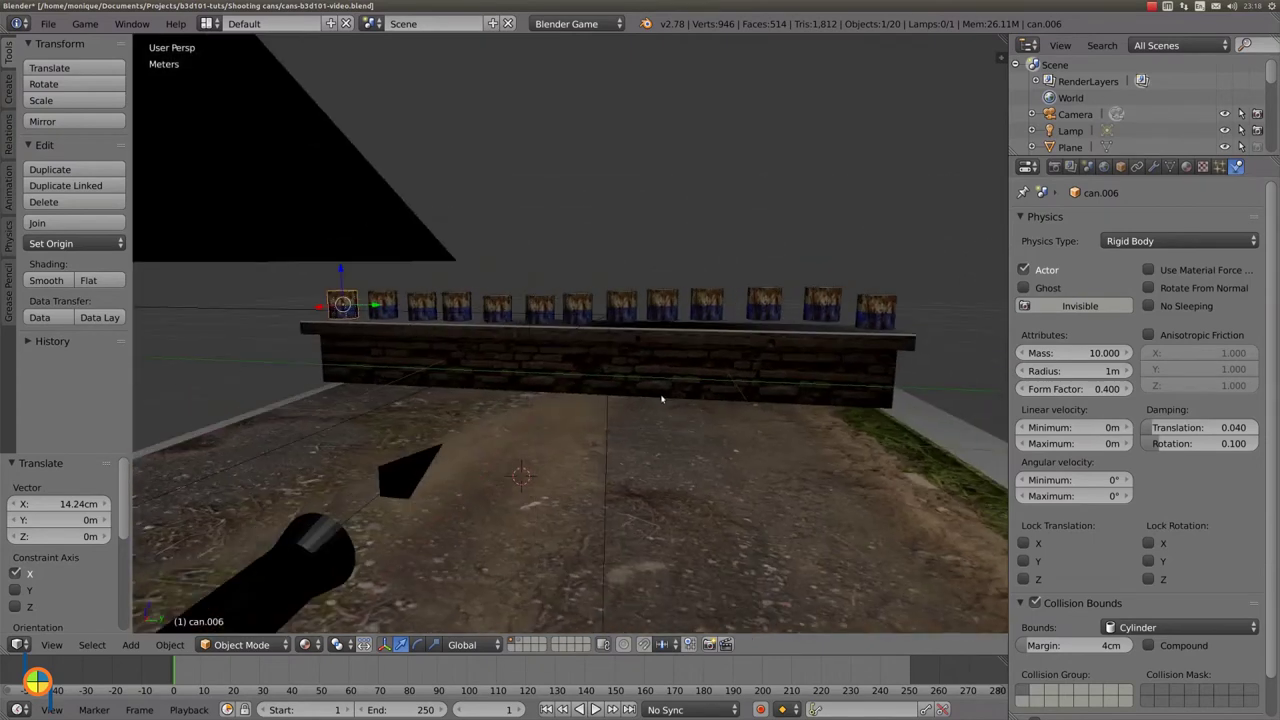
pyautogui.rightClick(663, 312)
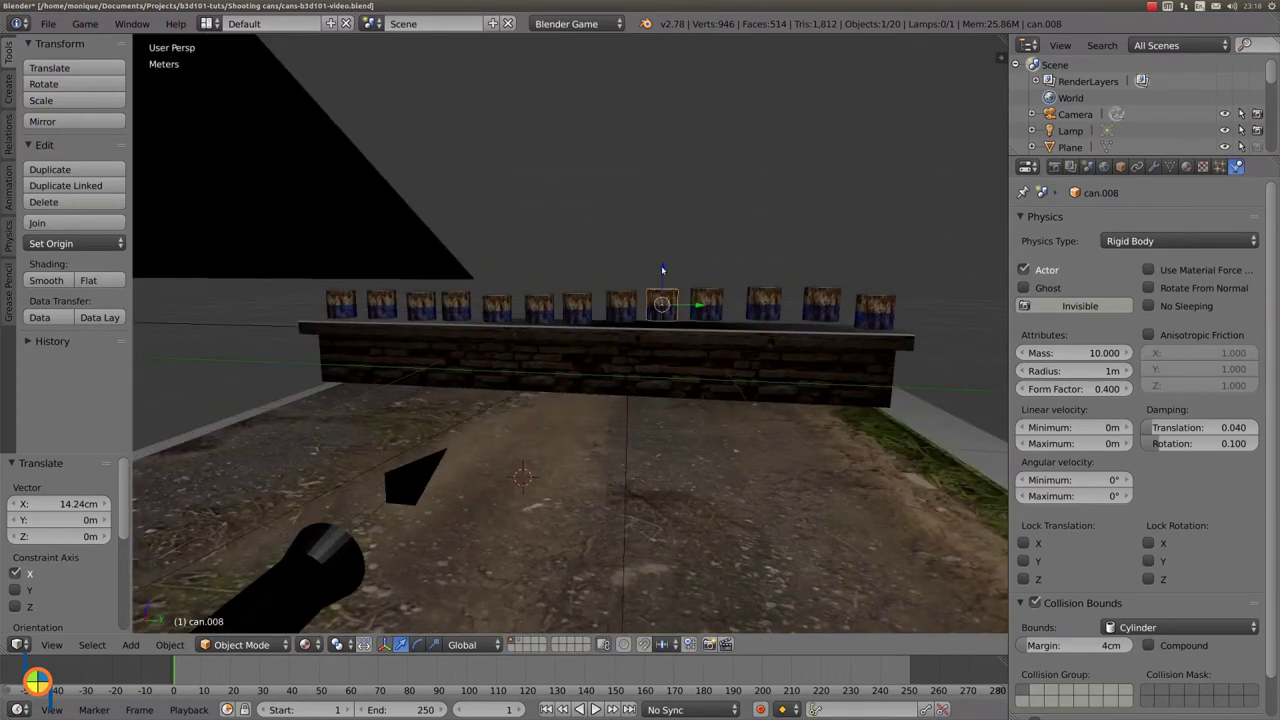
pyautogui.press('g')
pyautogui.press('z')
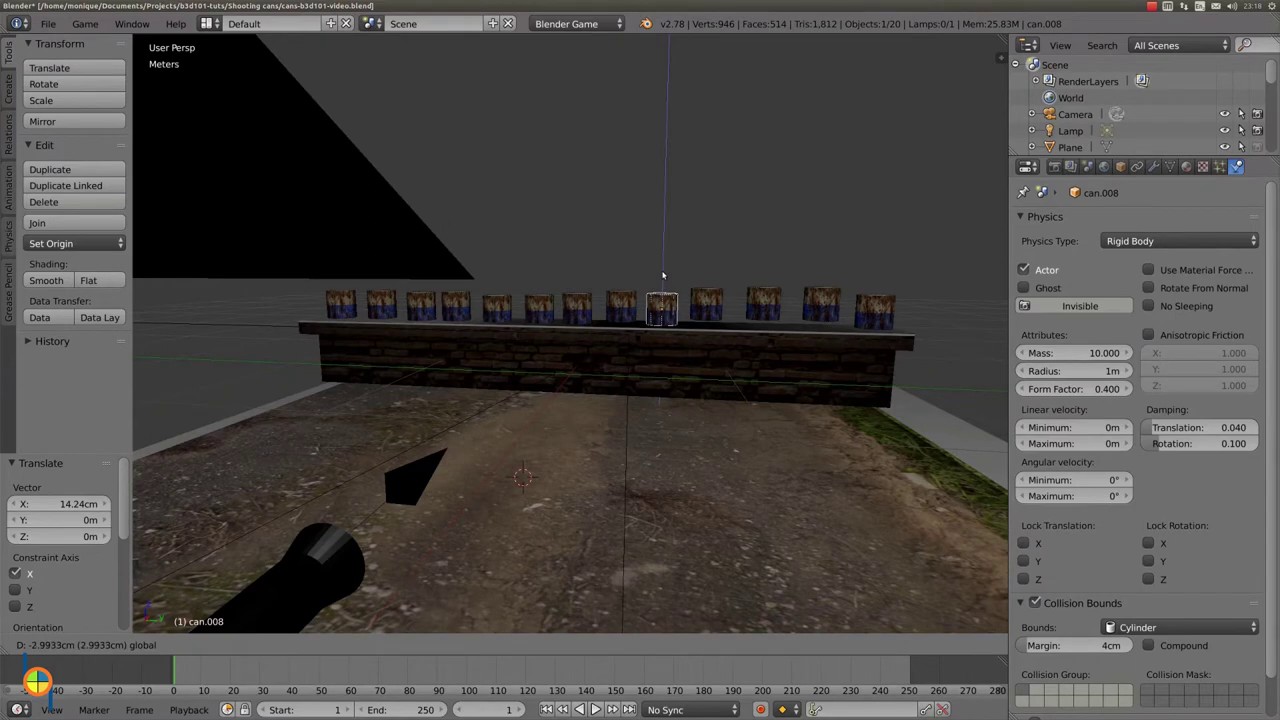
pyautogui.click(700, 297)
pyautogui.rightClick(714, 300)
pyautogui.press('g')
pyautogui.press('z')
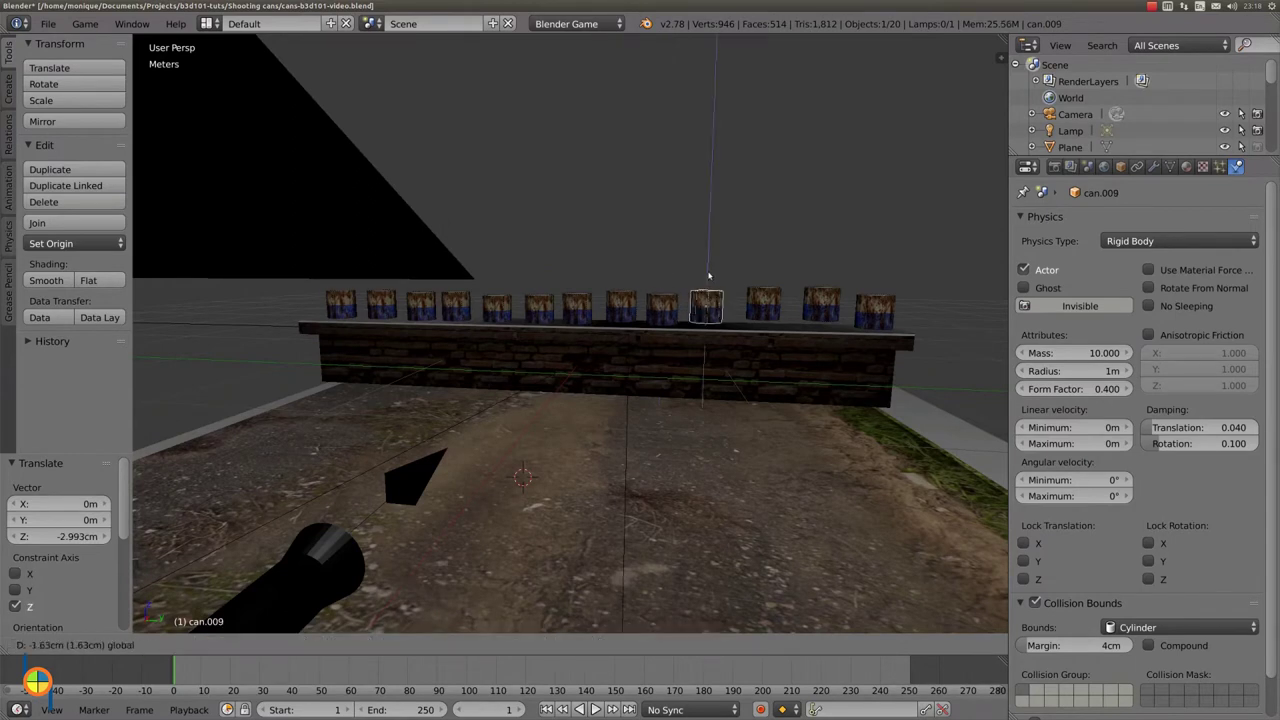
pyautogui.click(714, 282)
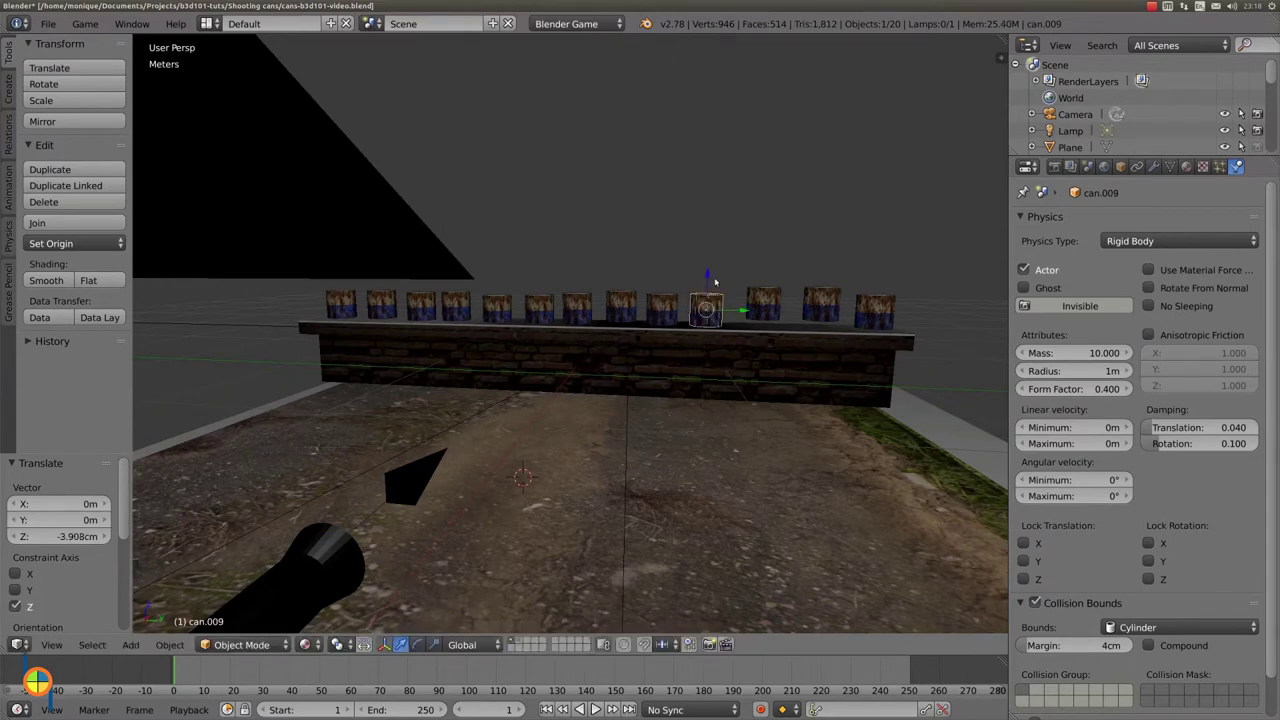
pyautogui.rightClick(766, 284)
pyautogui.press('g')
pyautogui.press('z')
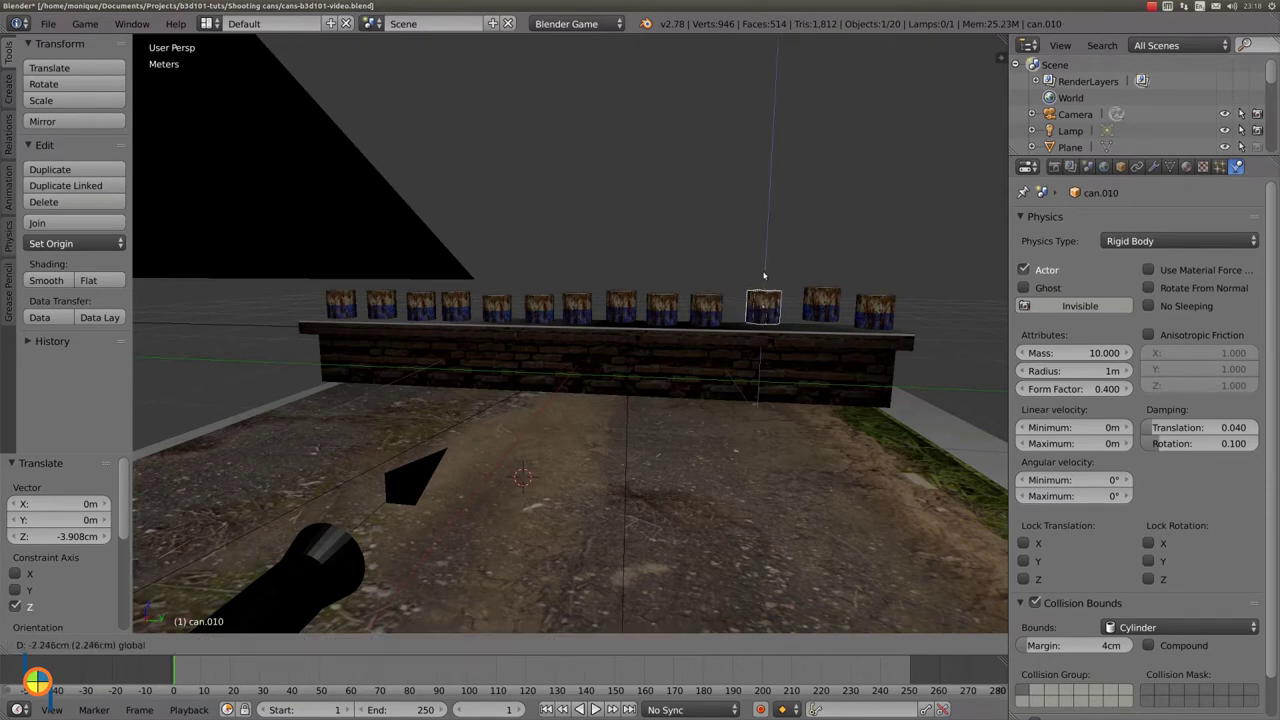
pyautogui.click(765, 281)
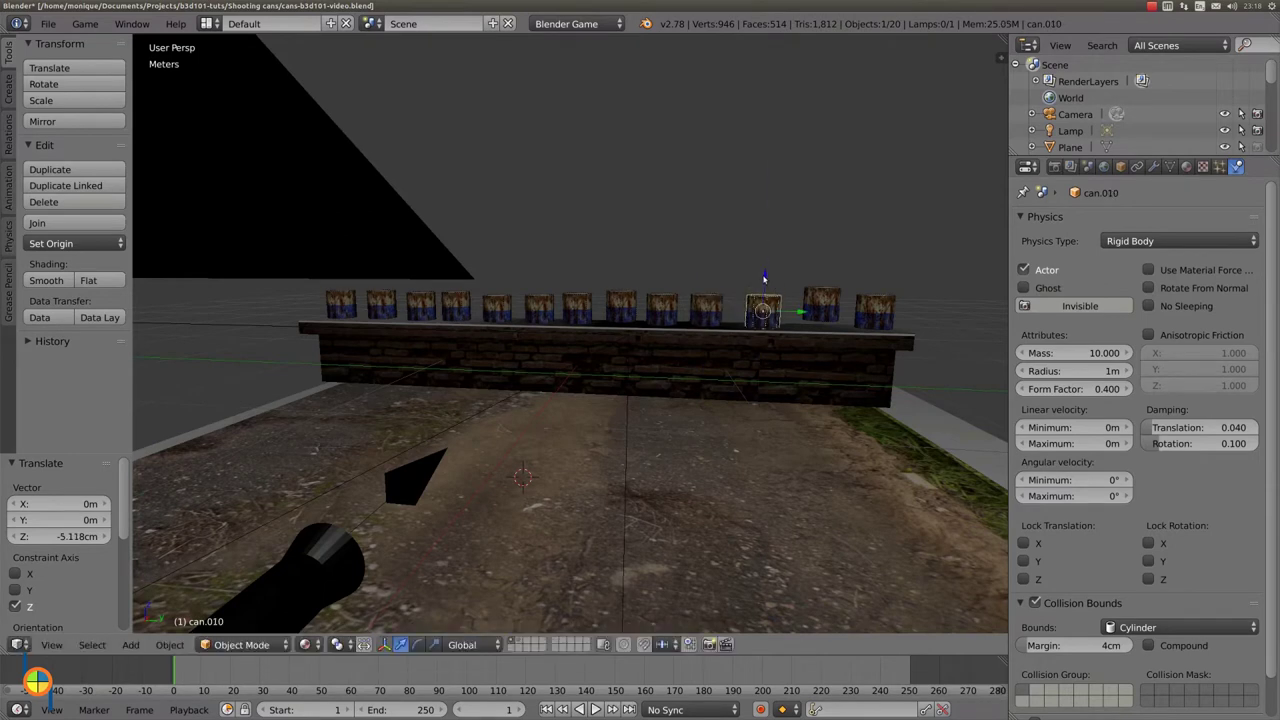
# Set can.011, can.012 and can.007 down onto the wall top along Z.
pyautogui.rightClick(820, 302)
pyautogui.press('g')
pyautogui.press('z')
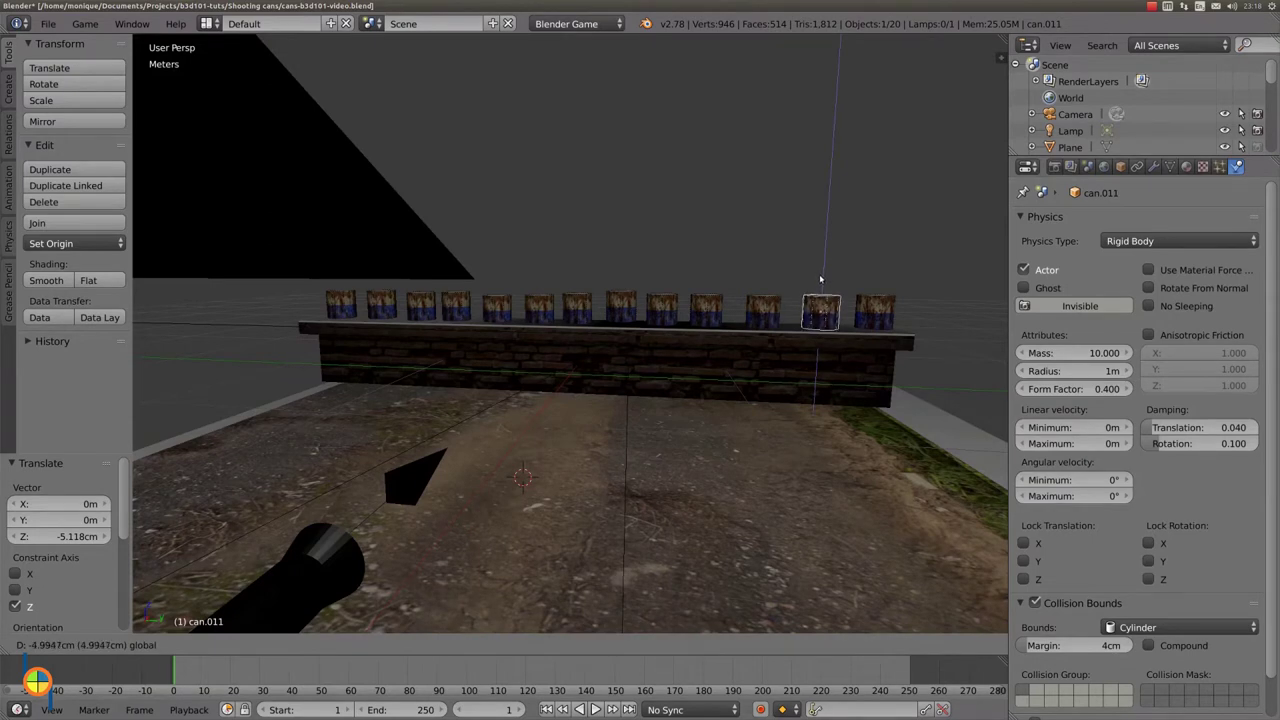
pyautogui.click(858, 292)
pyautogui.rightClick(874, 302)
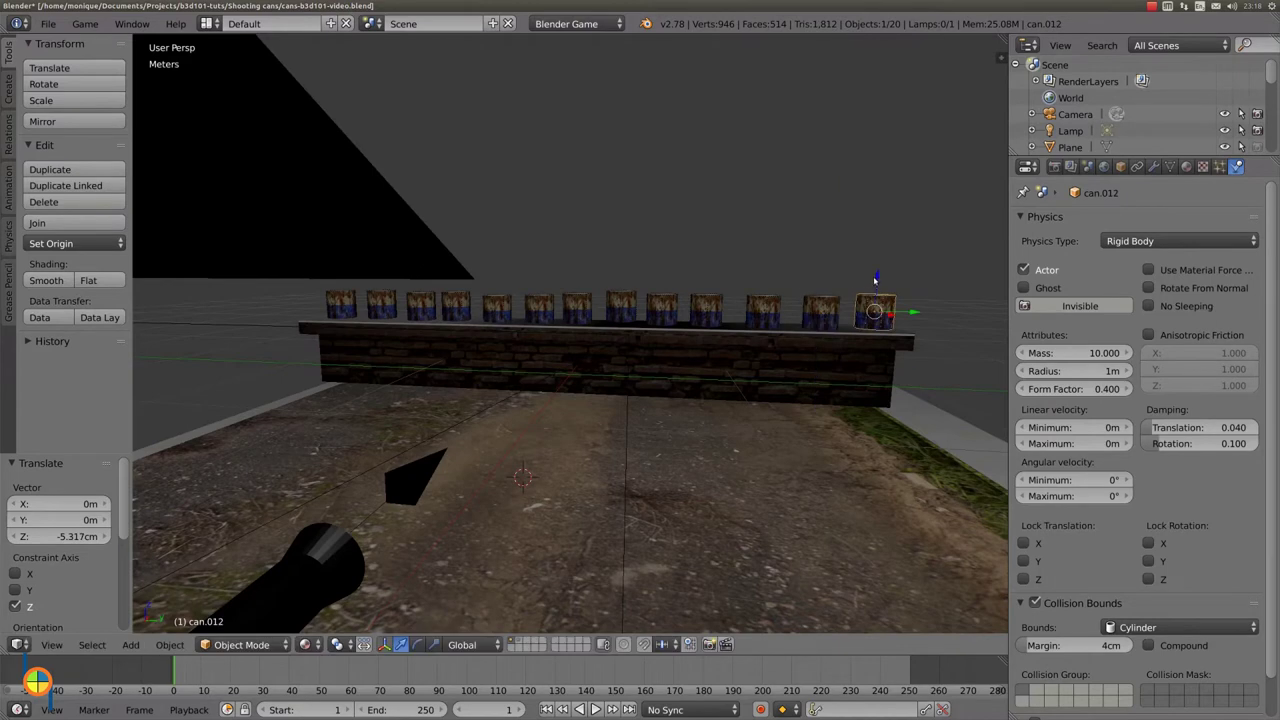
pyautogui.press('g')
pyautogui.press('z')
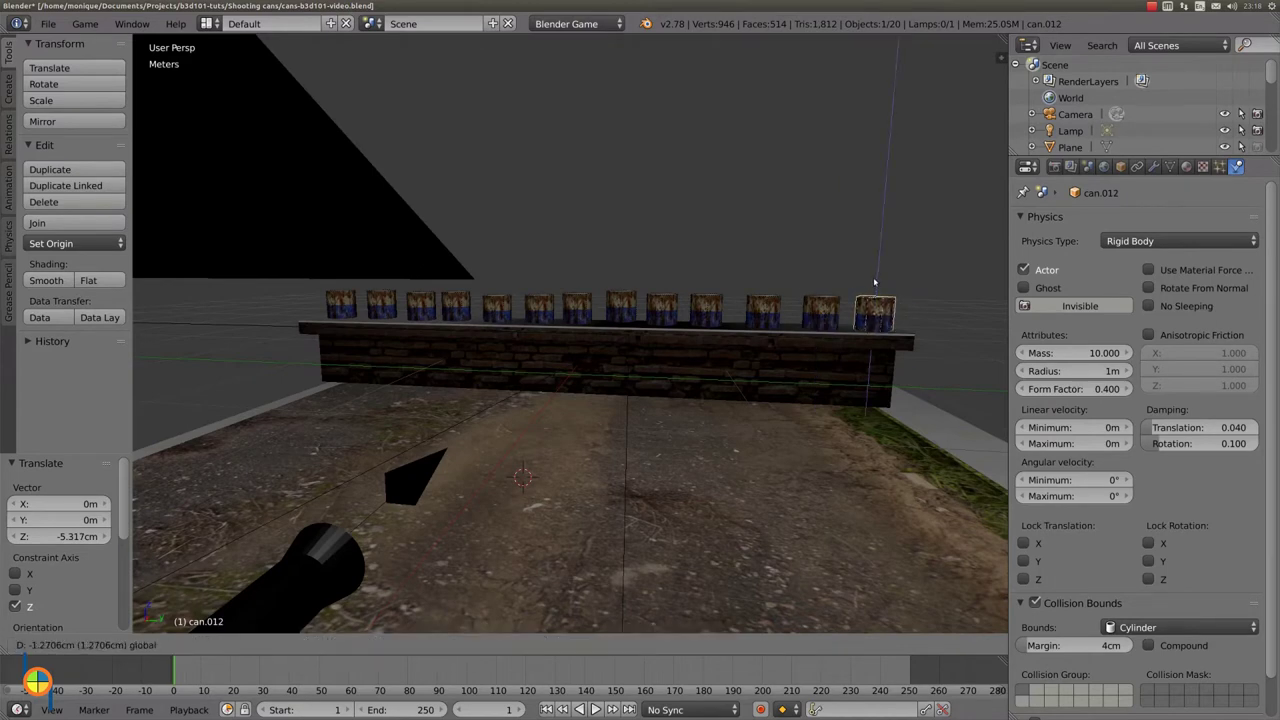
pyautogui.click(874, 285)
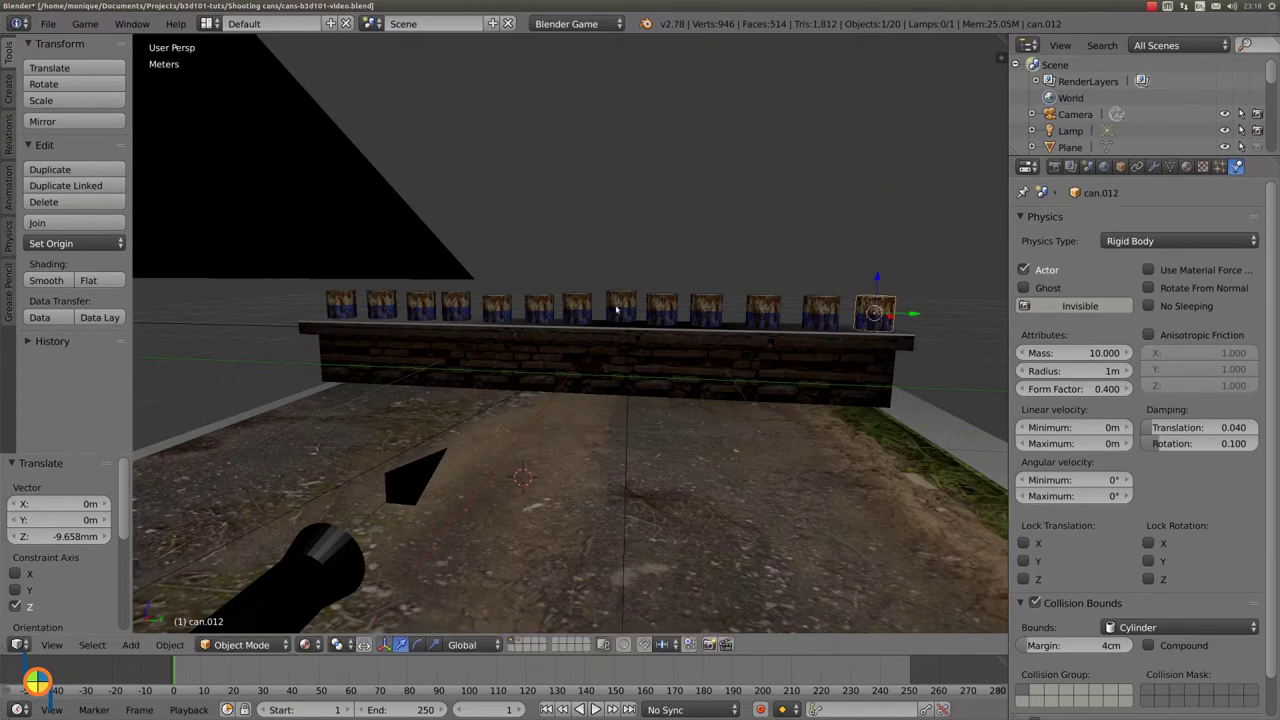
pyautogui.rightClick(620, 300)
pyautogui.press('g')
pyautogui.press('z')
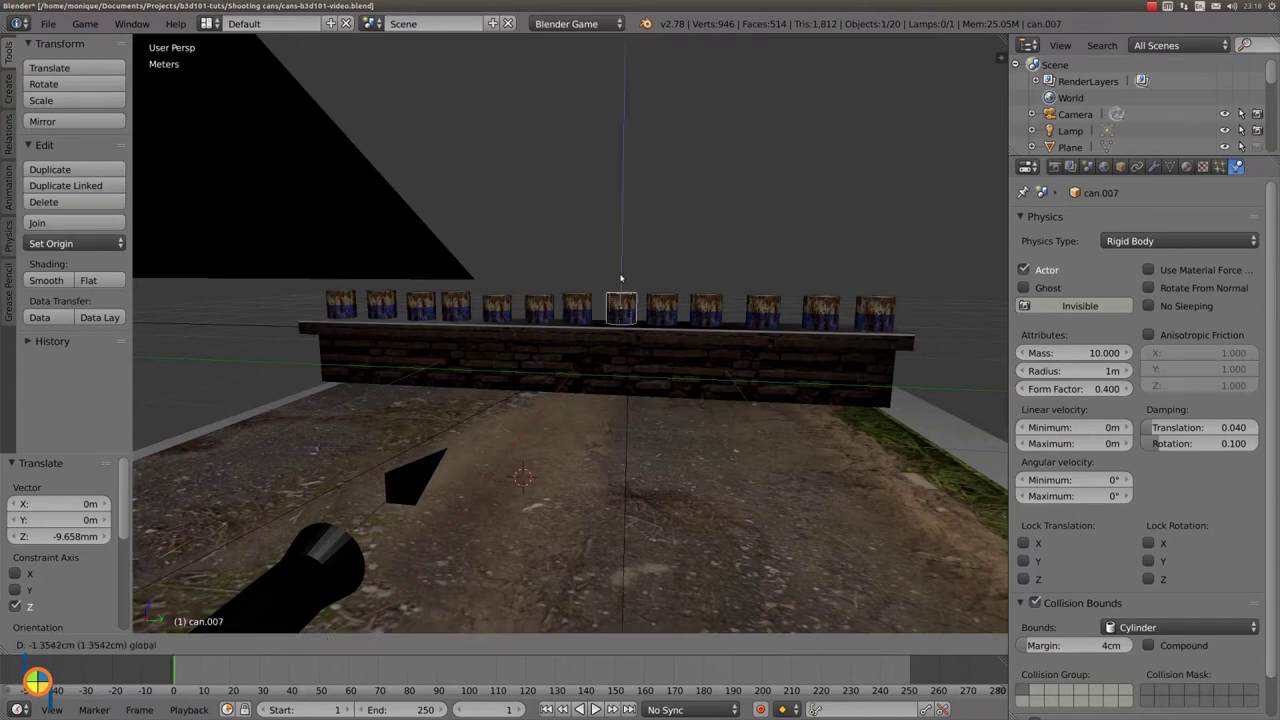
pyautogui.click(620, 279)
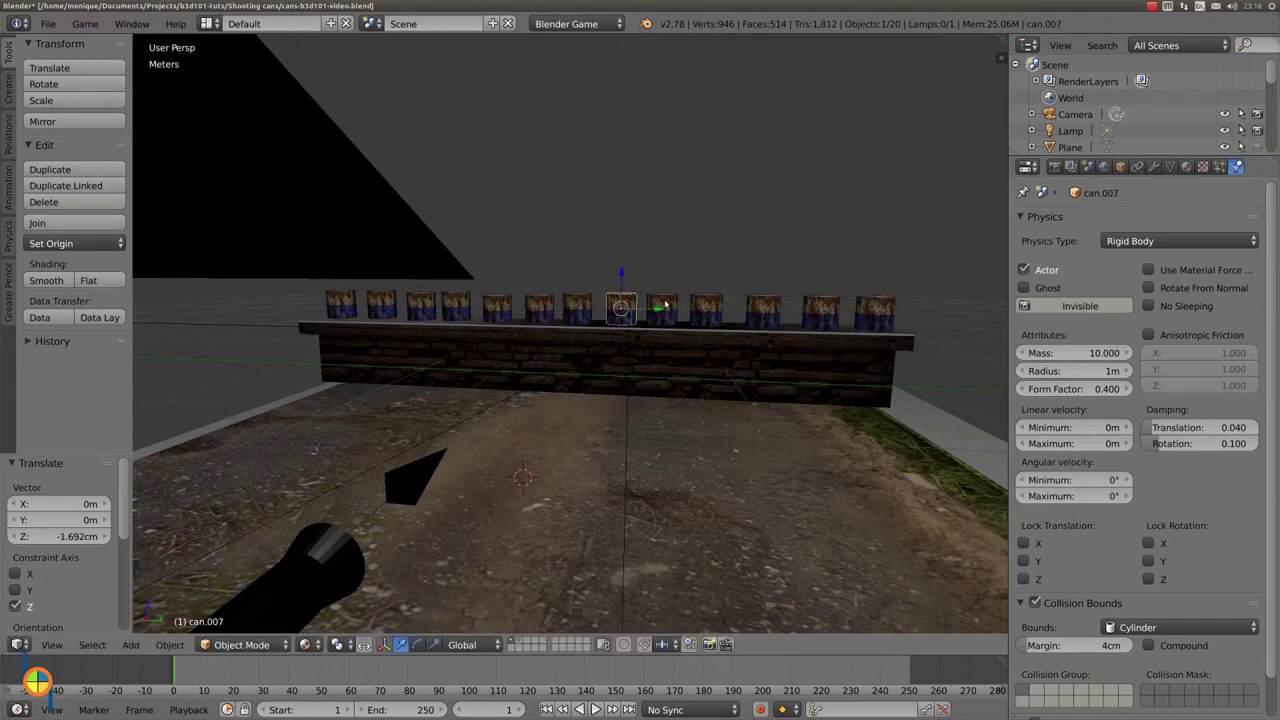
# Fine-tune the heights of can.008, the original can and can.001 along Z.
pyautogui.rightClick(662, 277)
pyautogui.press('g')
pyautogui.press('z')
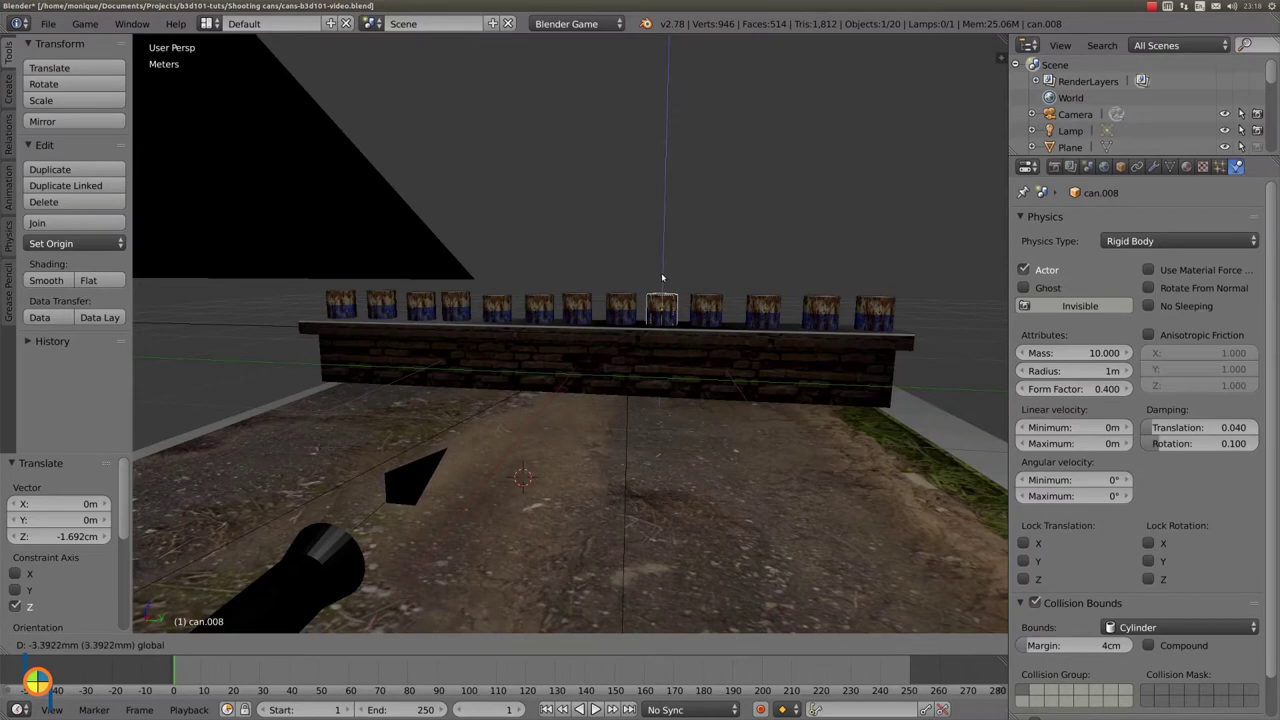
pyautogui.click(662, 278)
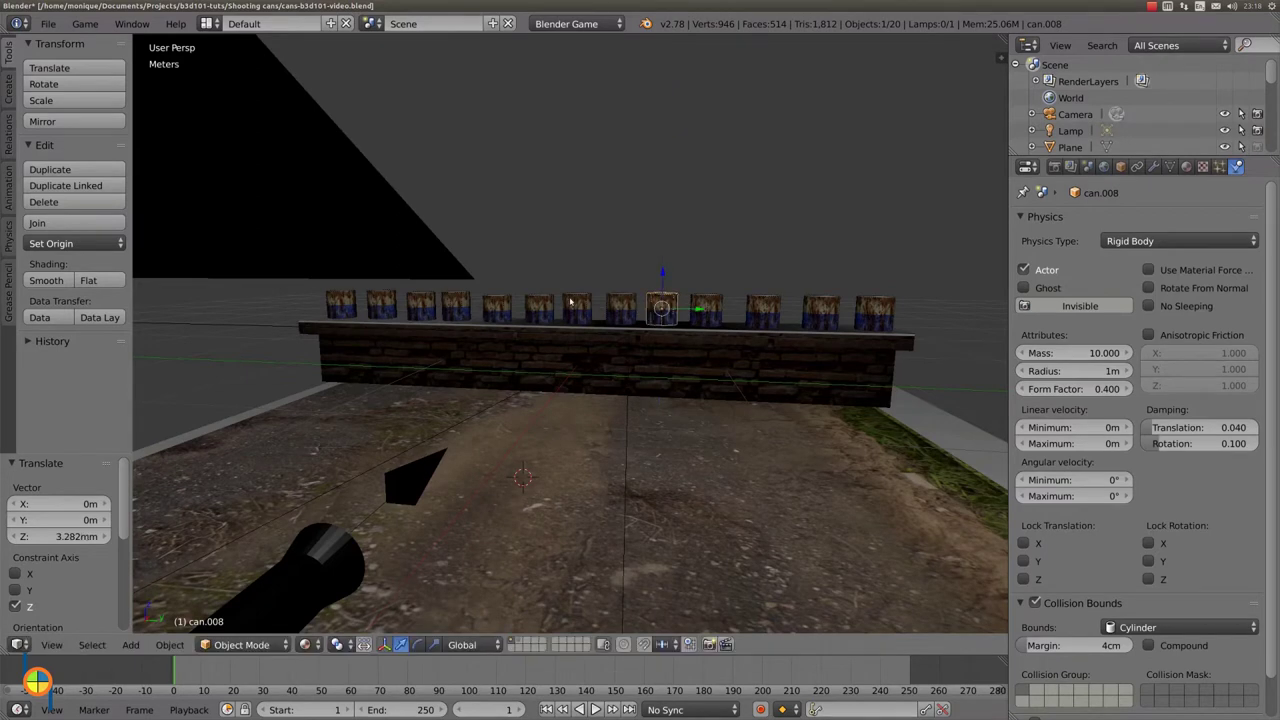
pyautogui.rightClick(573, 270)
pyautogui.press('g')
pyautogui.press('z')
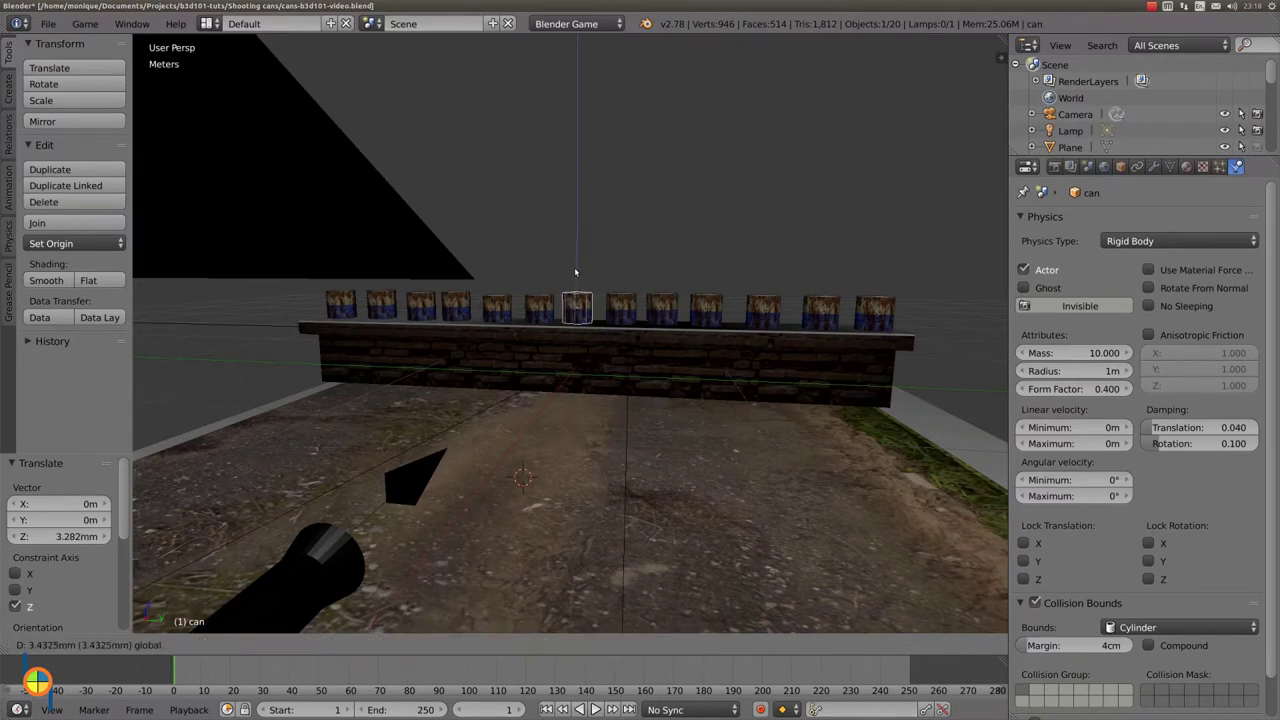
pyautogui.click(575, 272)
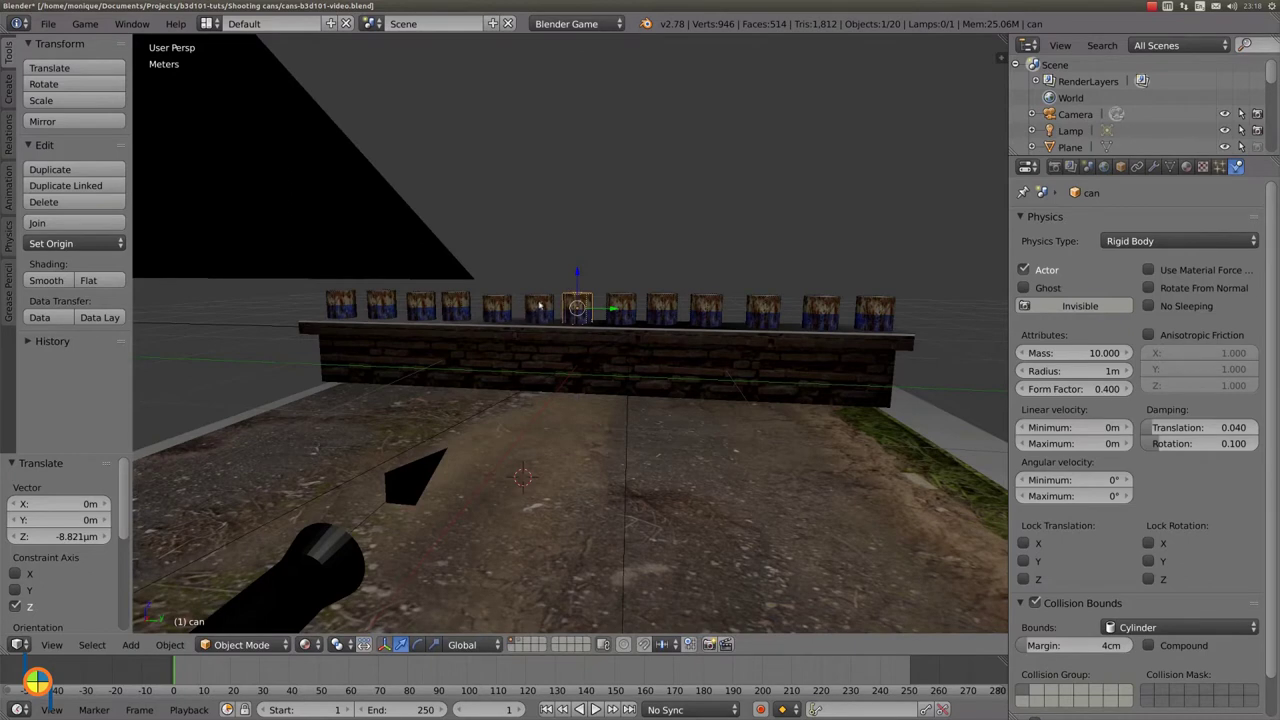
pyautogui.rightClick(538, 282)
pyautogui.press('g')
pyautogui.press('z')
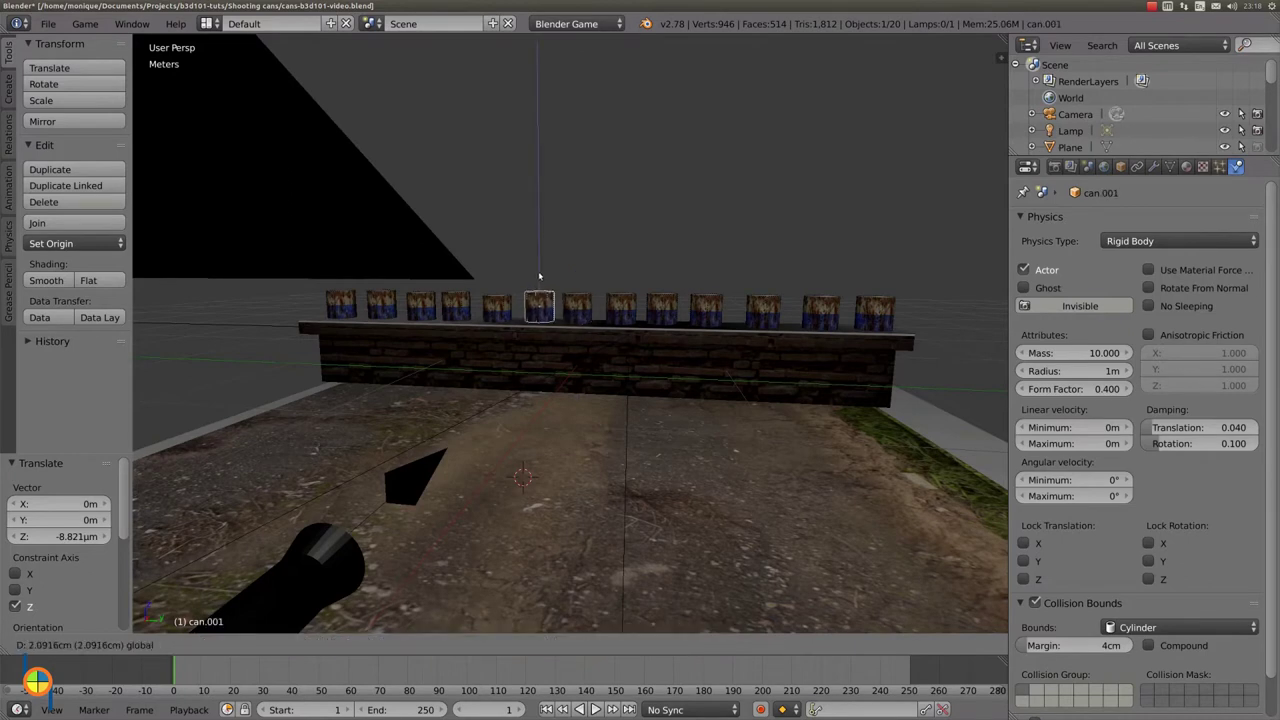
pyautogui.click(538, 278)
# Drop can.002, can.003 and can.004 vertically onto the wall top.
pyautogui.rightClick(494, 284)
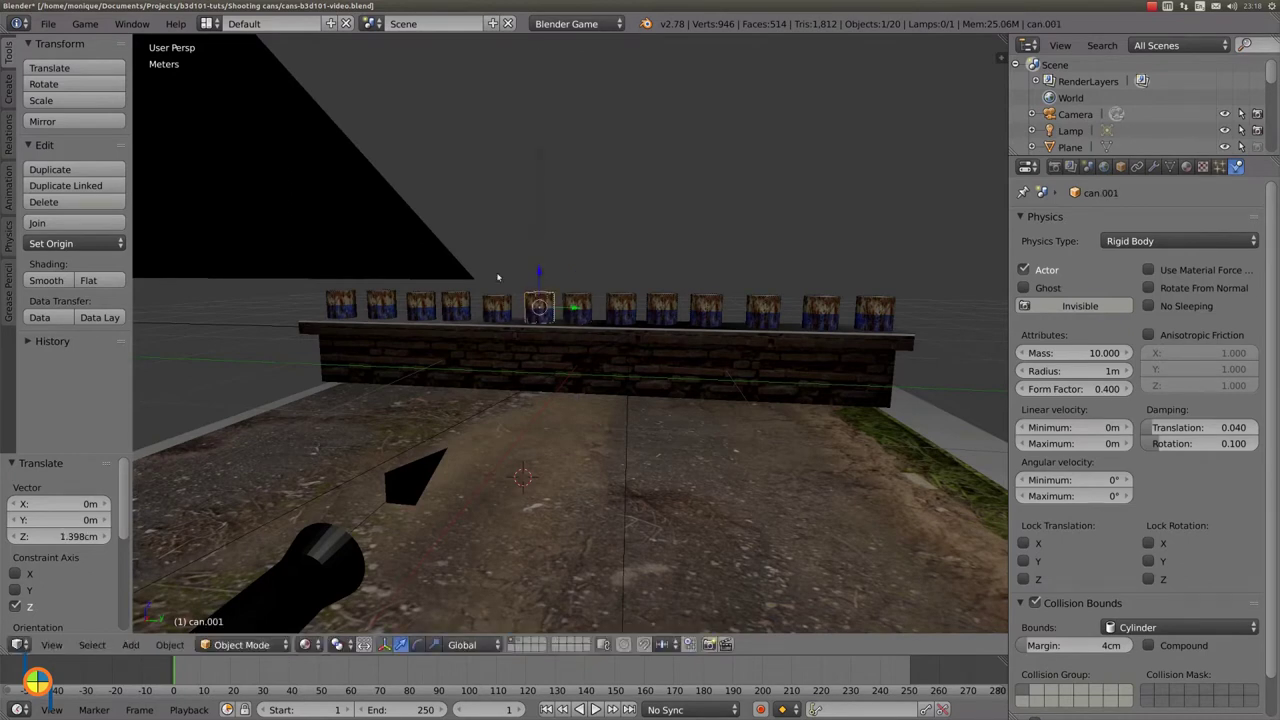
pyautogui.press('g')
pyautogui.press('z')
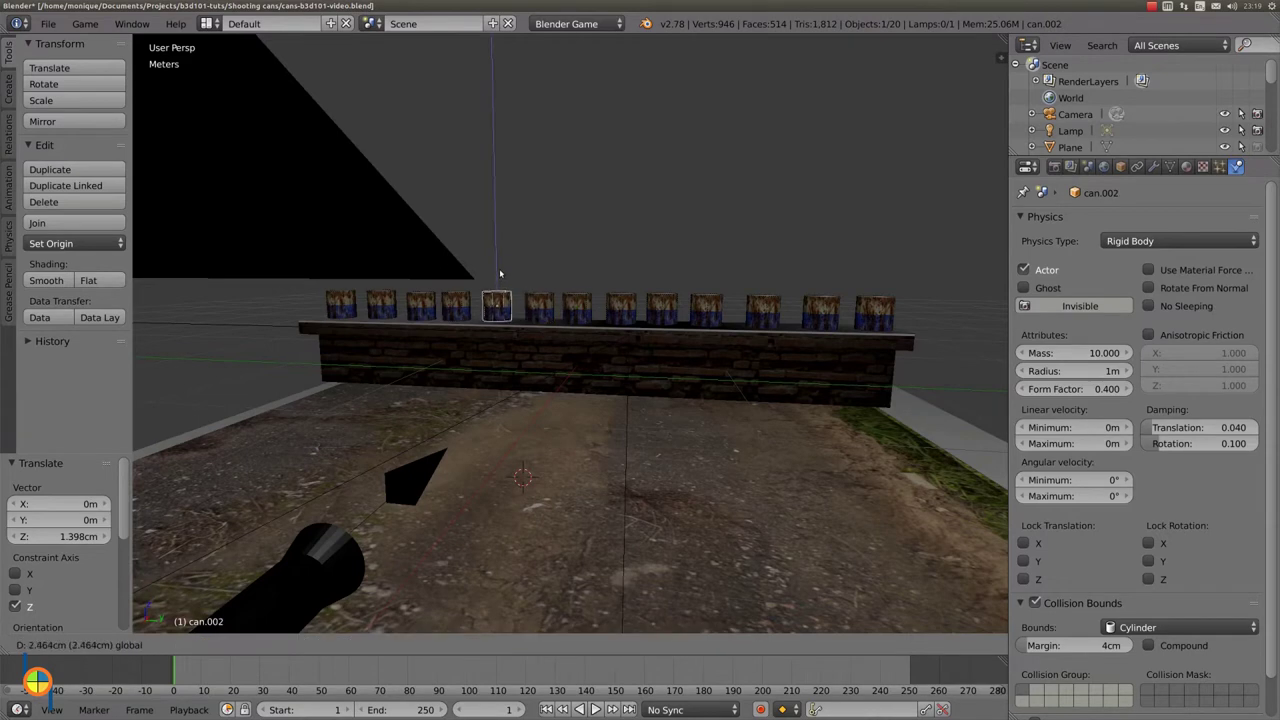
pyautogui.click(500, 273)
pyautogui.rightClick(455, 279)
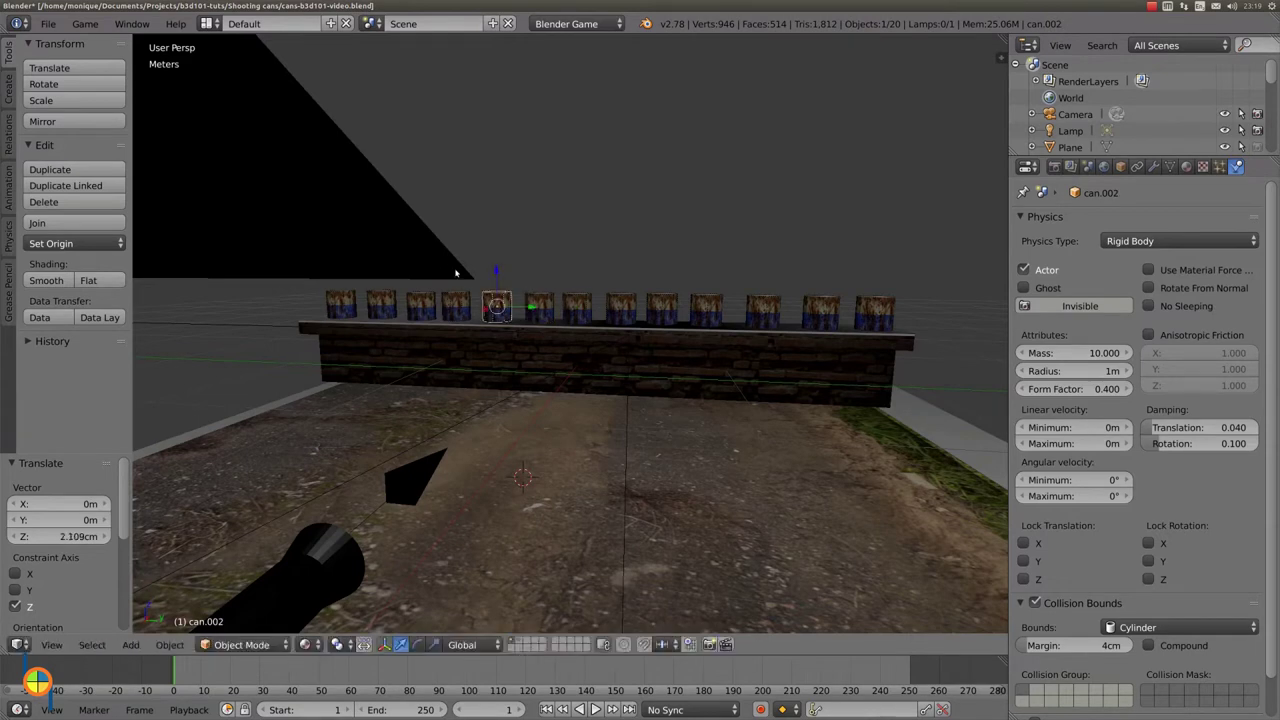
pyautogui.press('g')
pyautogui.press('z')
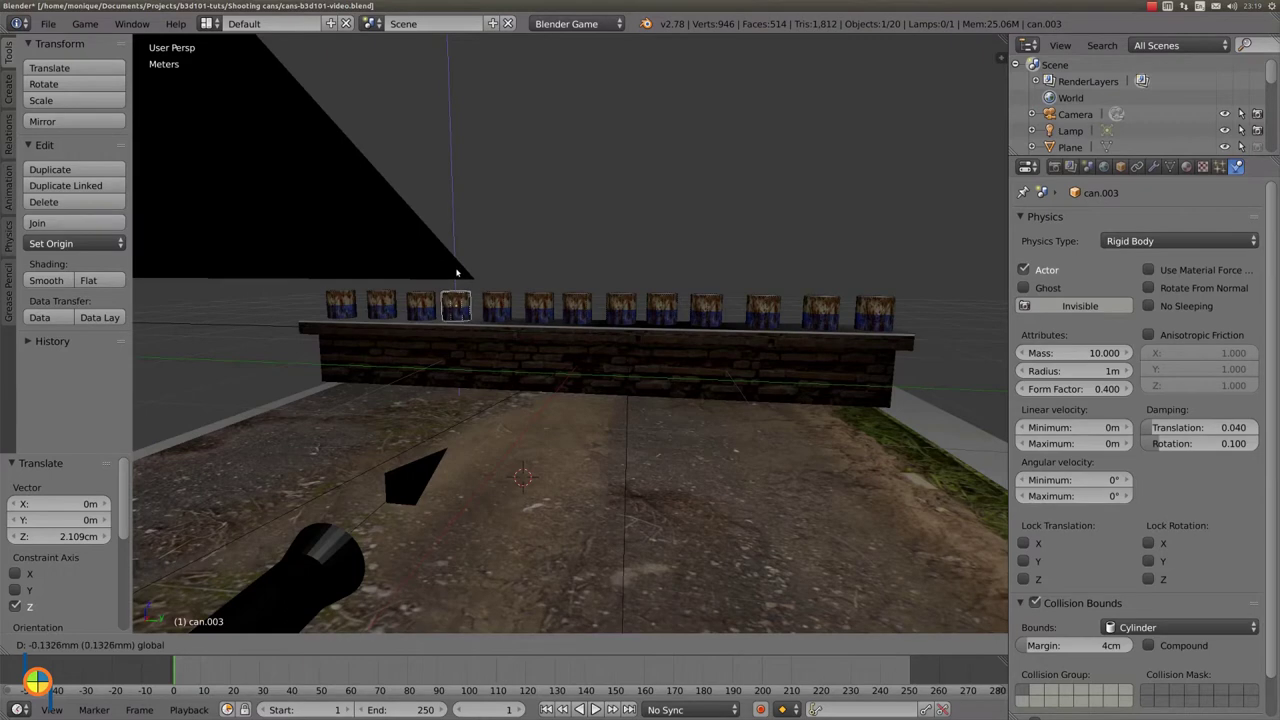
pyautogui.click(455, 273)
pyautogui.rightClick(427, 305)
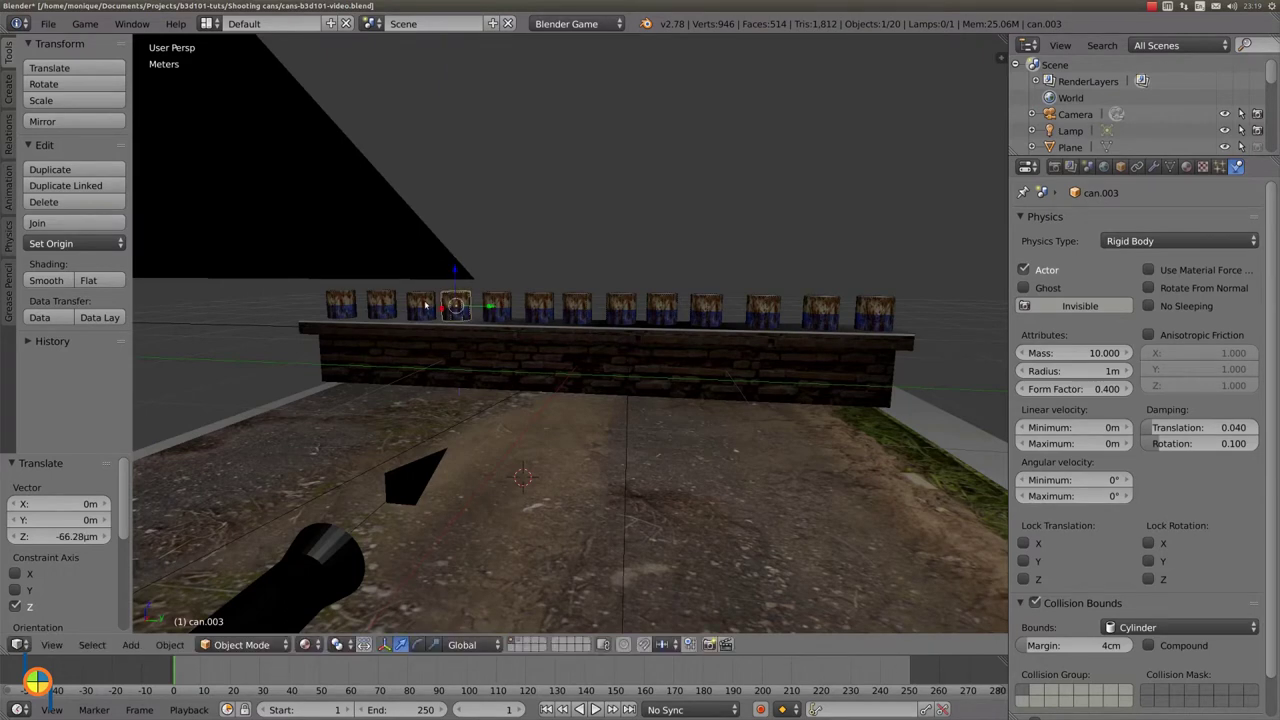
pyautogui.press('g')
pyautogui.press('z')
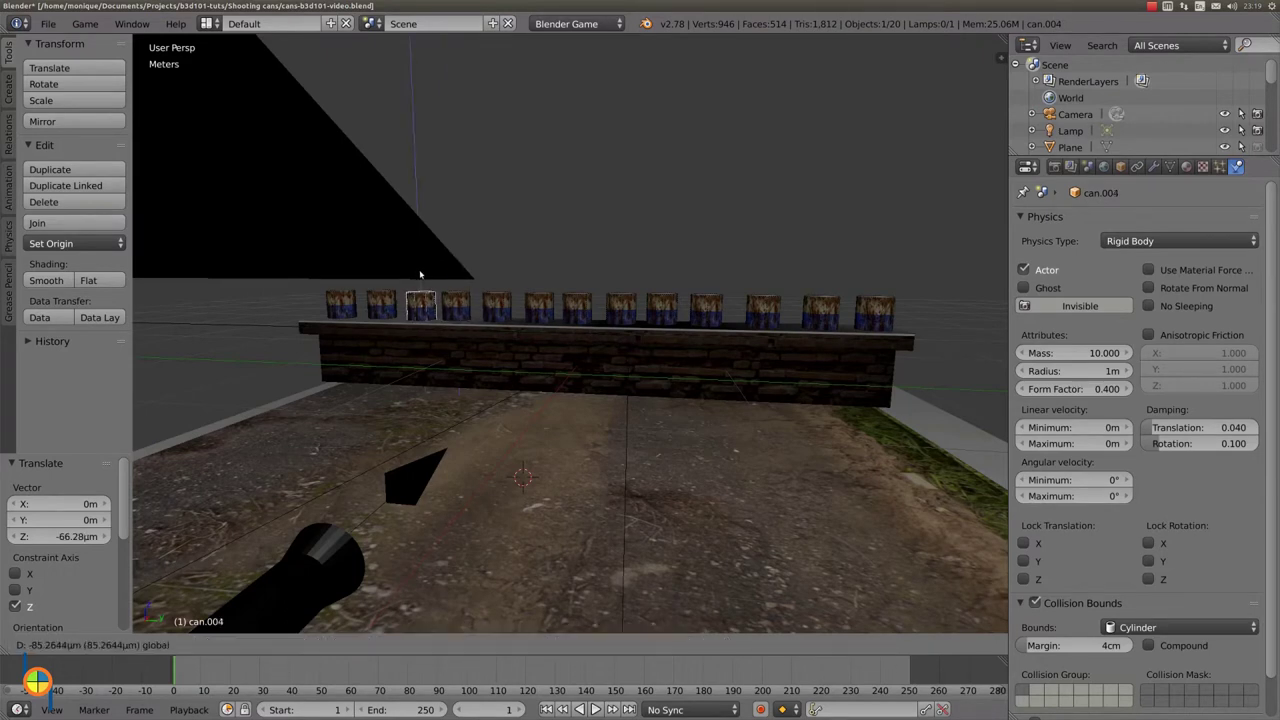
pyautogui.click(390, 293)
# Level can.005 and can.006 onto the wall top, then select the third can from the left.
pyautogui.rightClick(383, 299)
pyautogui.press('g')
pyautogui.press('z')
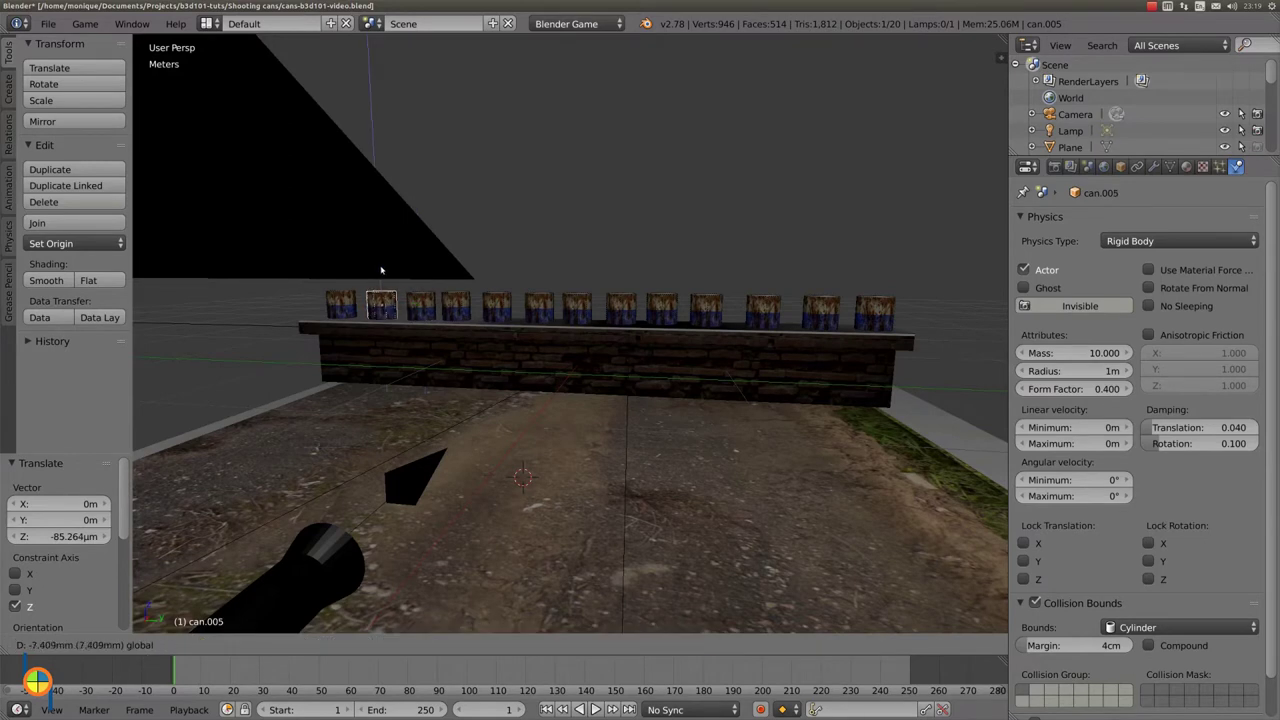
pyautogui.click(349, 299)
pyautogui.rightClick(346, 302)
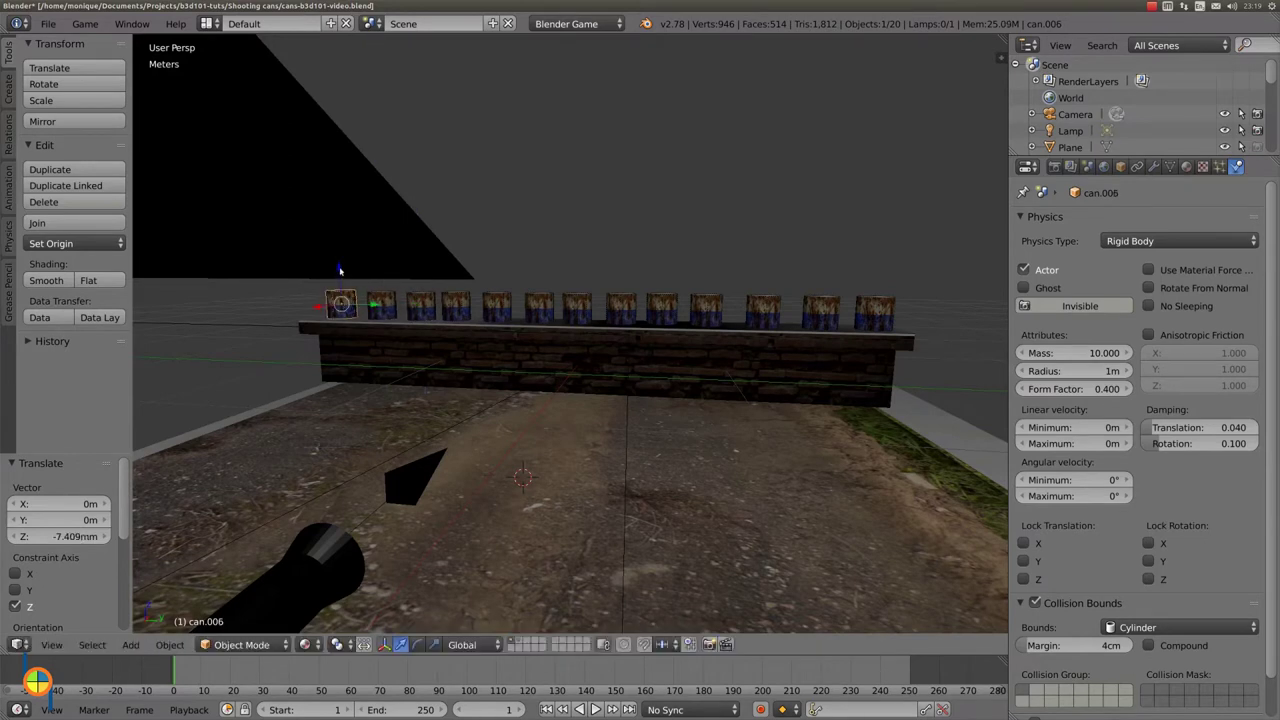
pyautogui.press('g')
pyautogui.press('z')
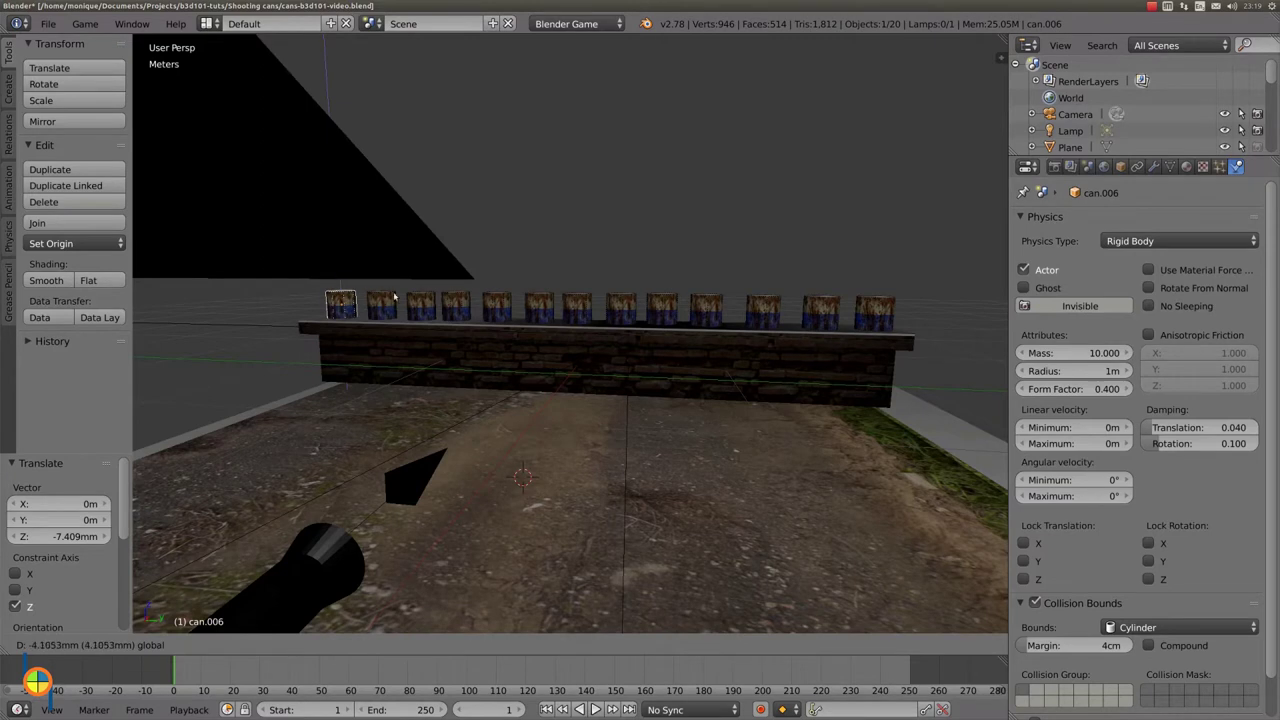
pyautogui.click(394, 296)
pyautogui.rightClick(421, 305)
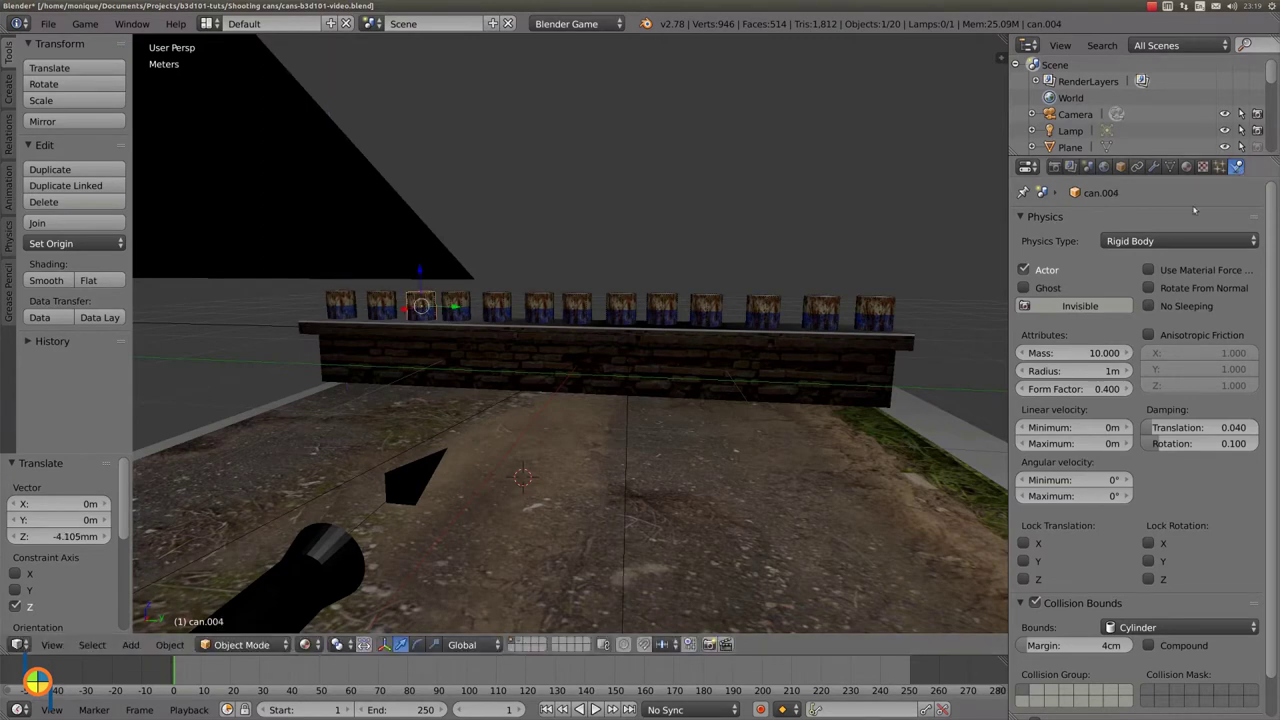
# Set the rigid-body mass of can.004, can.002, can.007 and can.010 to 15.
pyautogui.click(1108, 353)
pyautogui.write('15')
pyautogui.press('Return')
pyautogui.rightClick(500, 313)
pyautogui.click(1073, 353)
pyautogui.write('15')
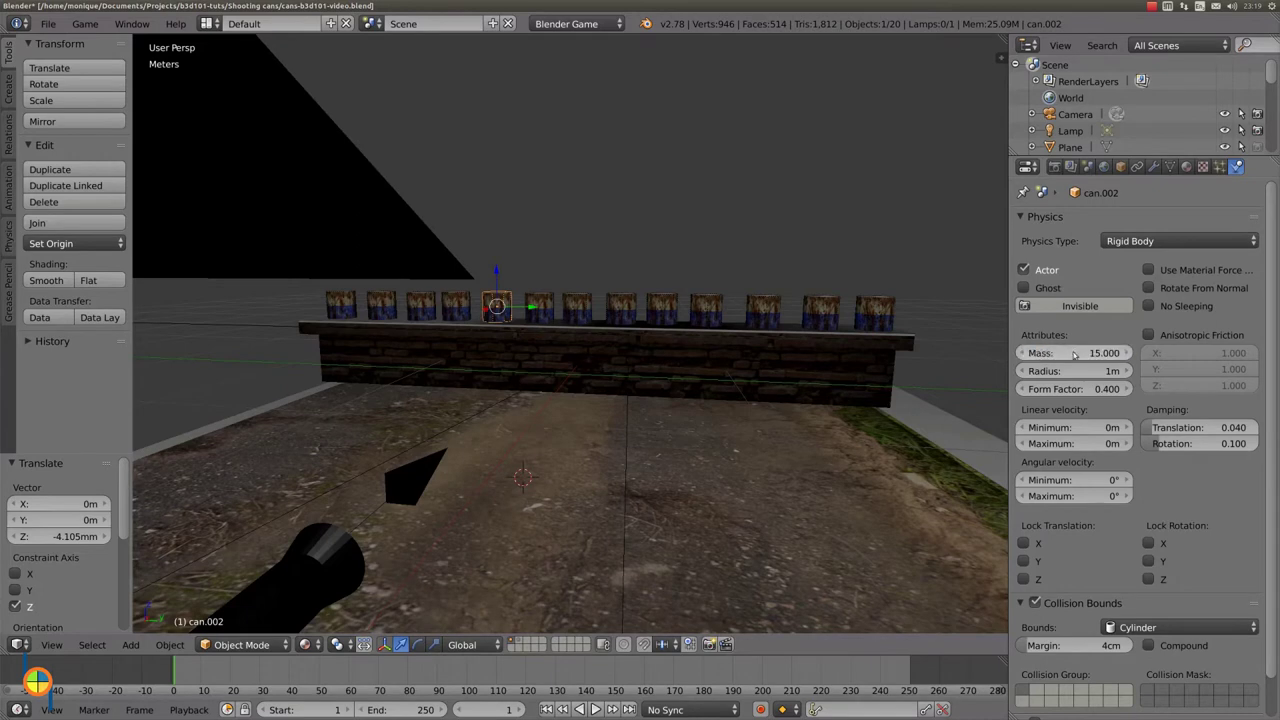
pyautogui.press('Return')
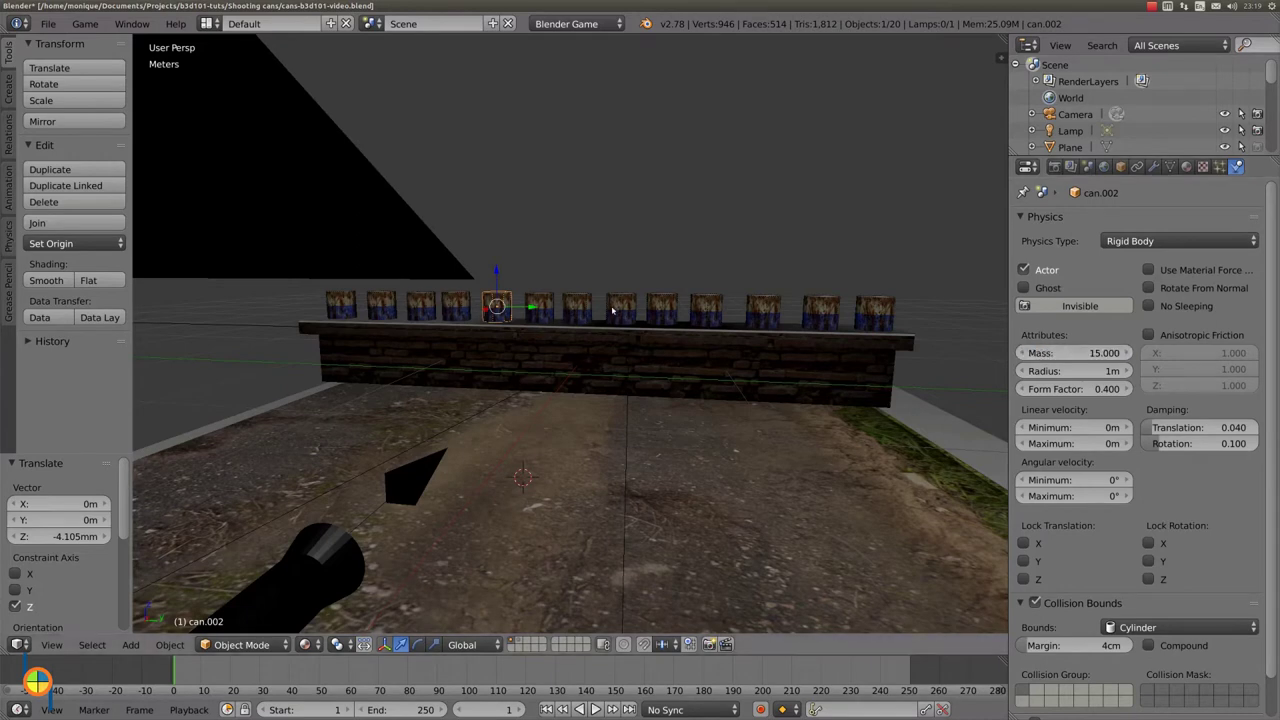
pyautogui.rightClick(620, 308)
pyautogui.click(1053, 353)
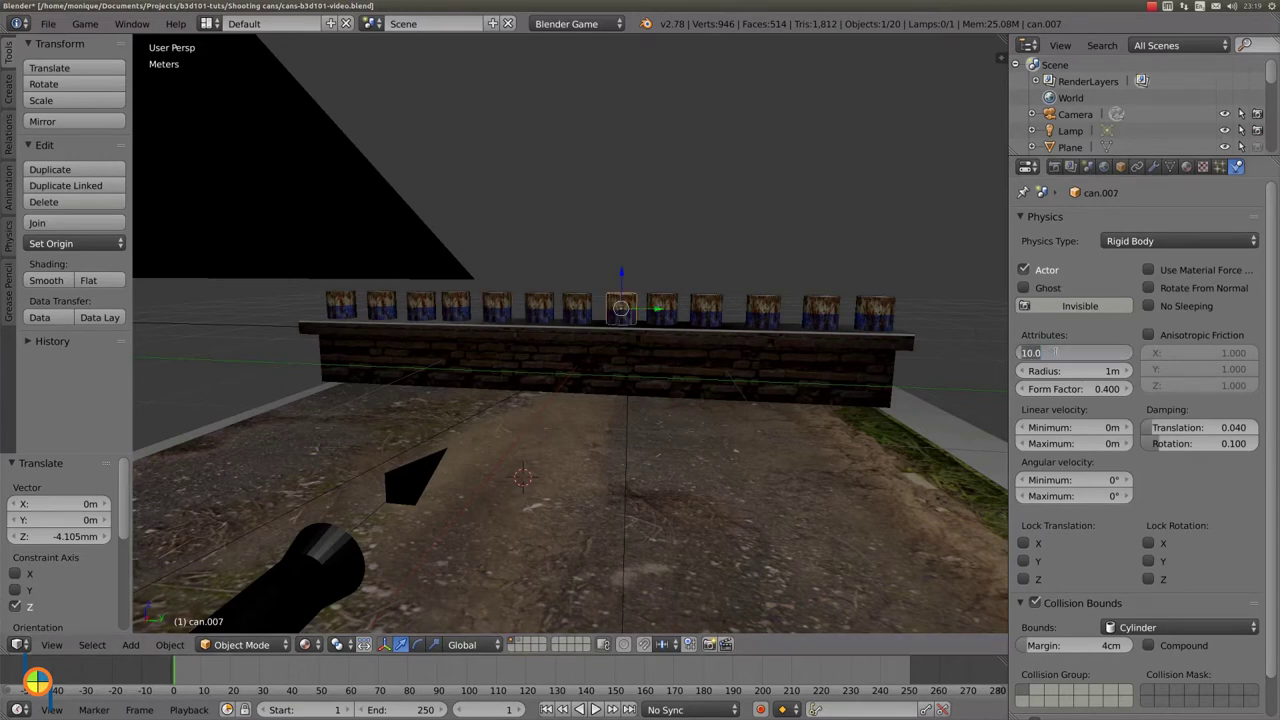
pyautogui.write('15')
pyautogui.press('Return')
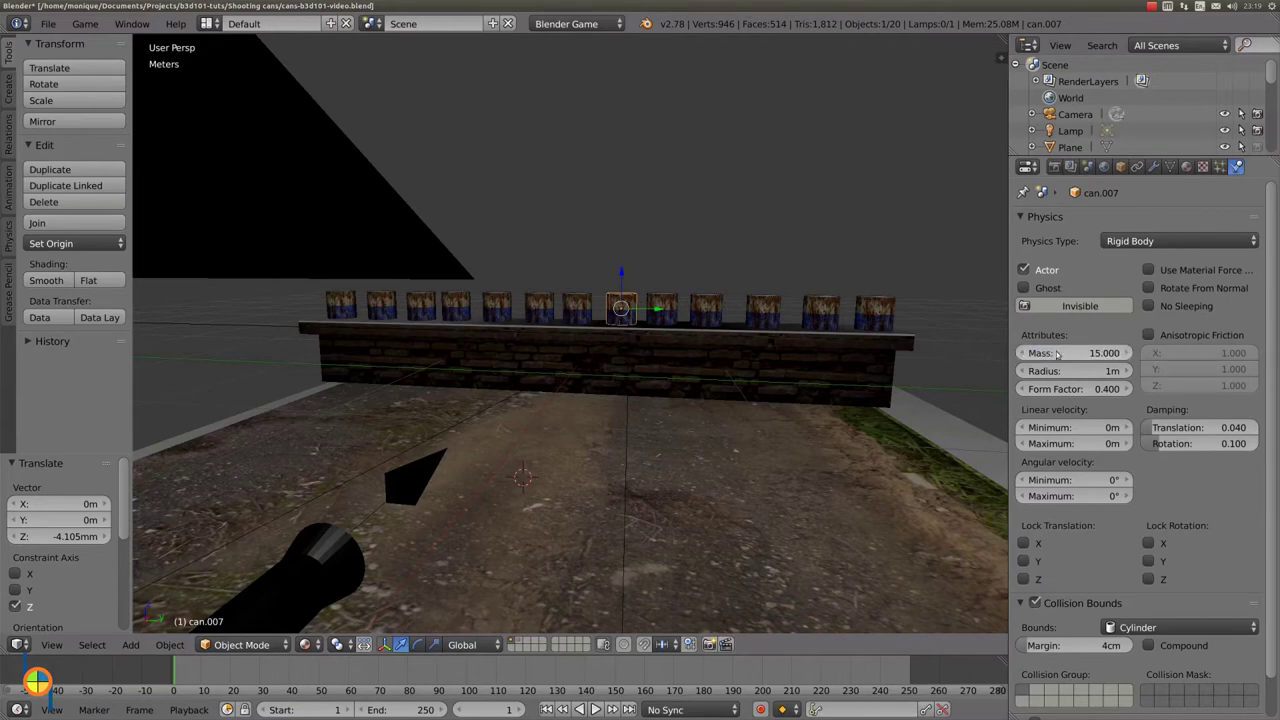
pyautogui.rightClick(763, 310)
pyautogui.click(1065, 353)
pyautogui.write('15')
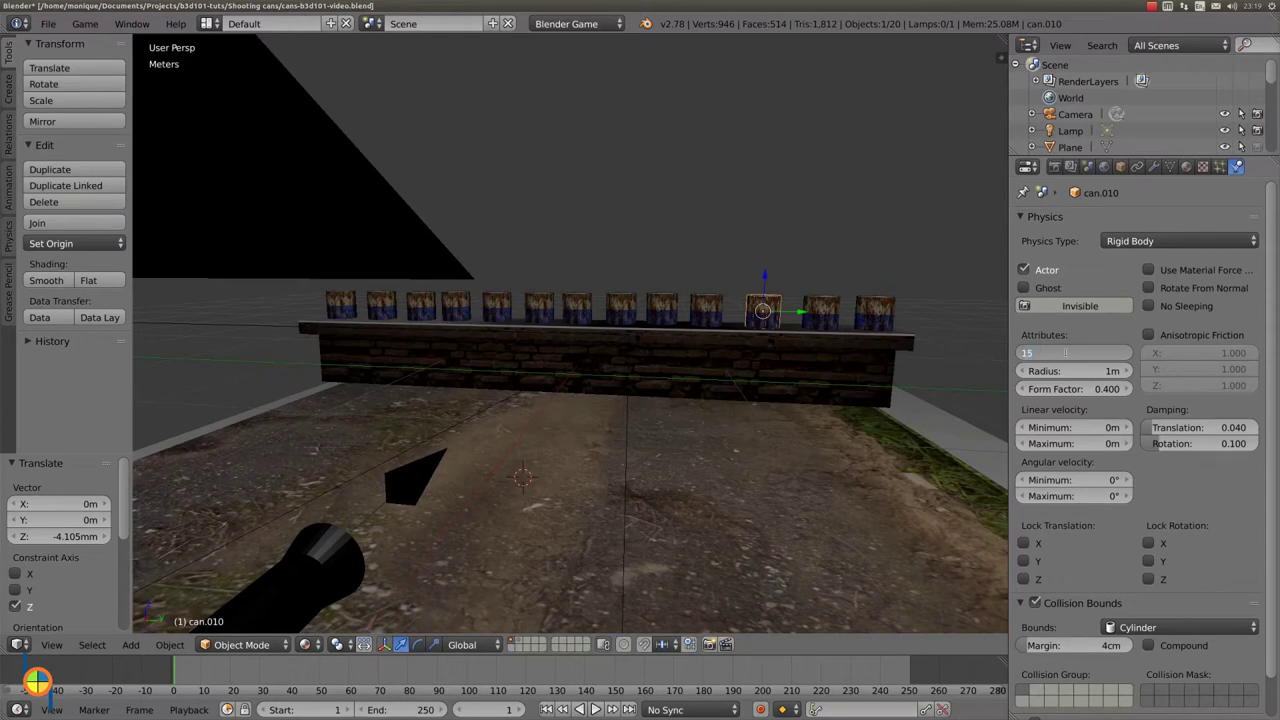
pyautogui.press('Return')
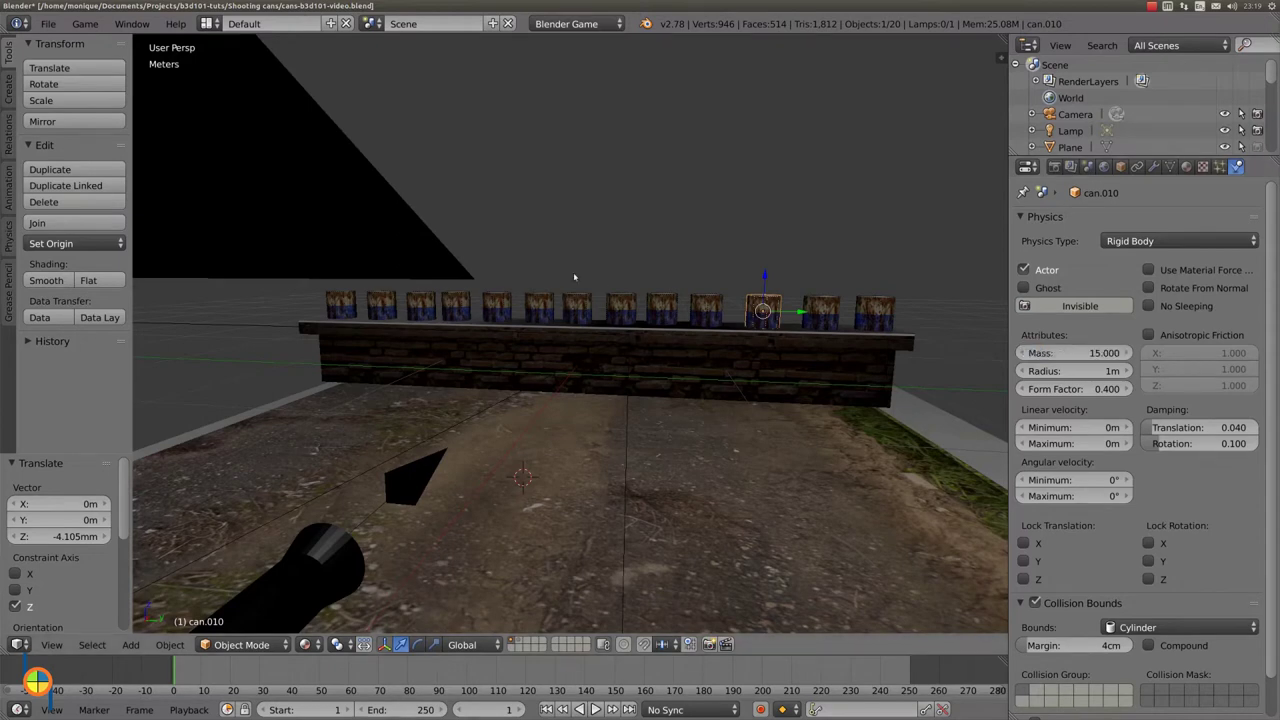
# Give the can near the middle of the row a mass of 20.
pyautogui.rightClick(578, 307)
pyautogui.click(1079, 353)
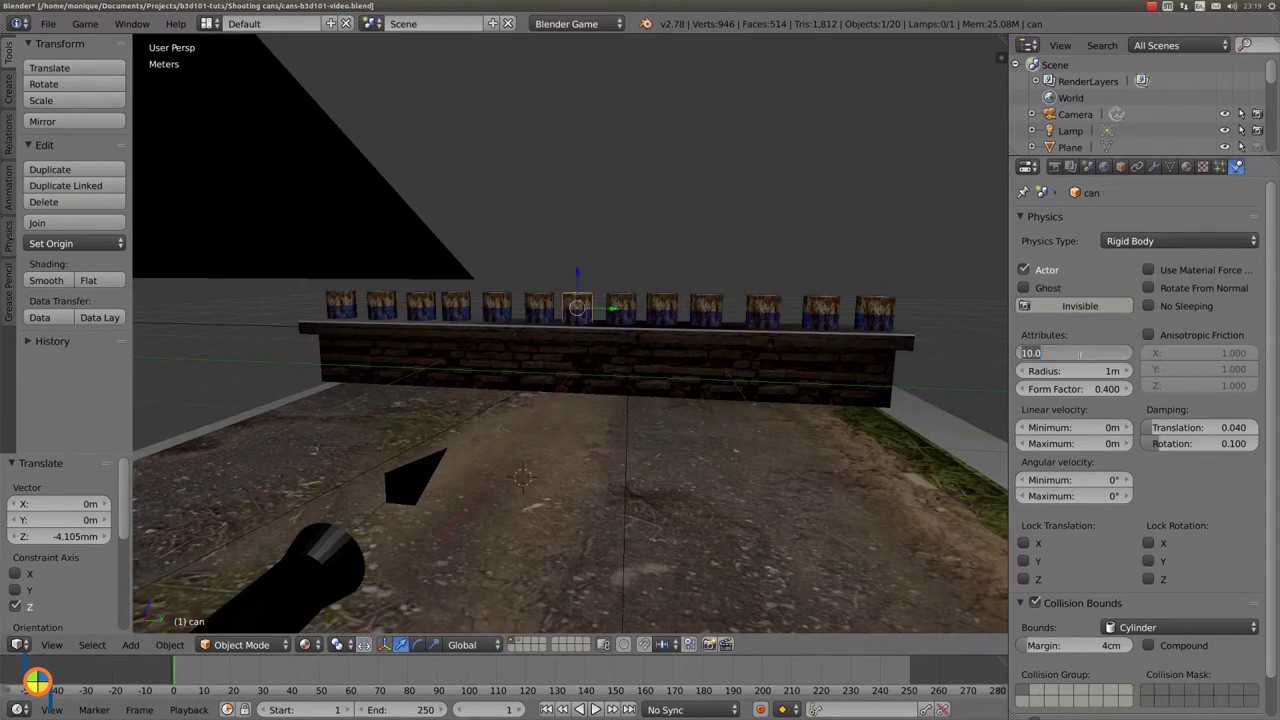
pyautogui.write('20')
pyautogui.press('Return')
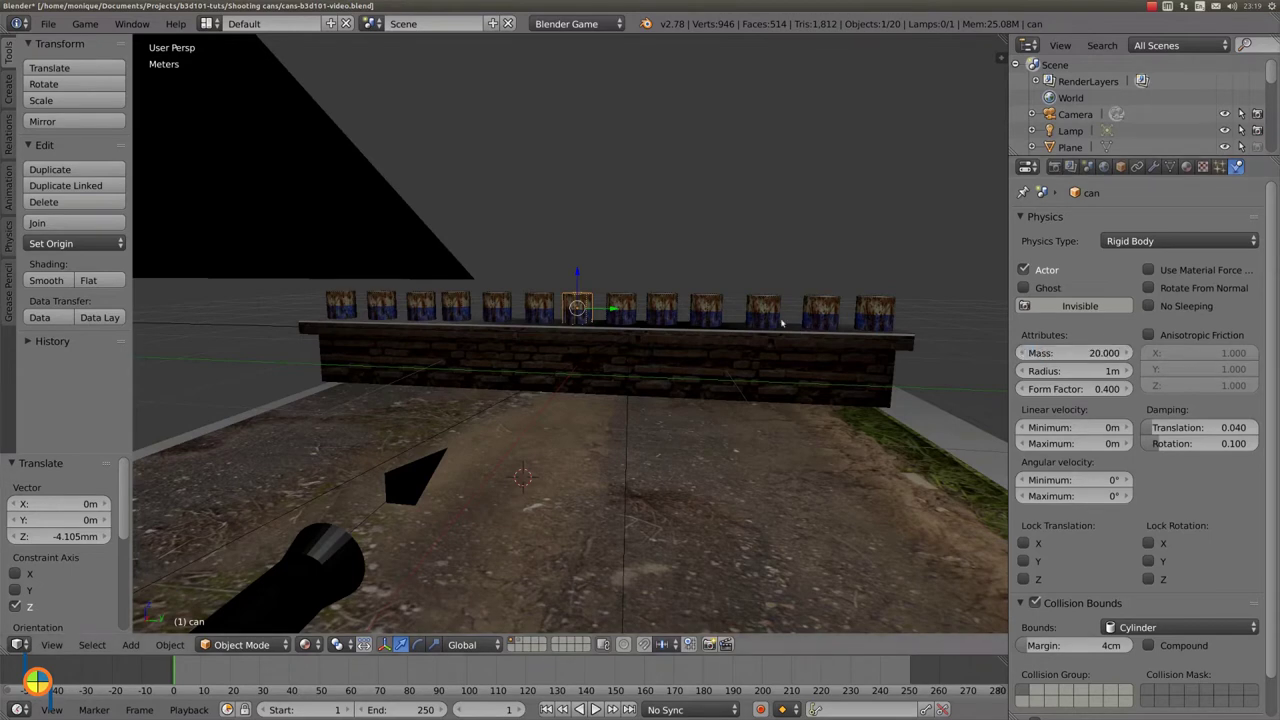
# Lower the mass of can.012, can.001 and can.005 to 5.
pyautogui.rightClick(872, 318)
pyautogui.click(1062, 353)
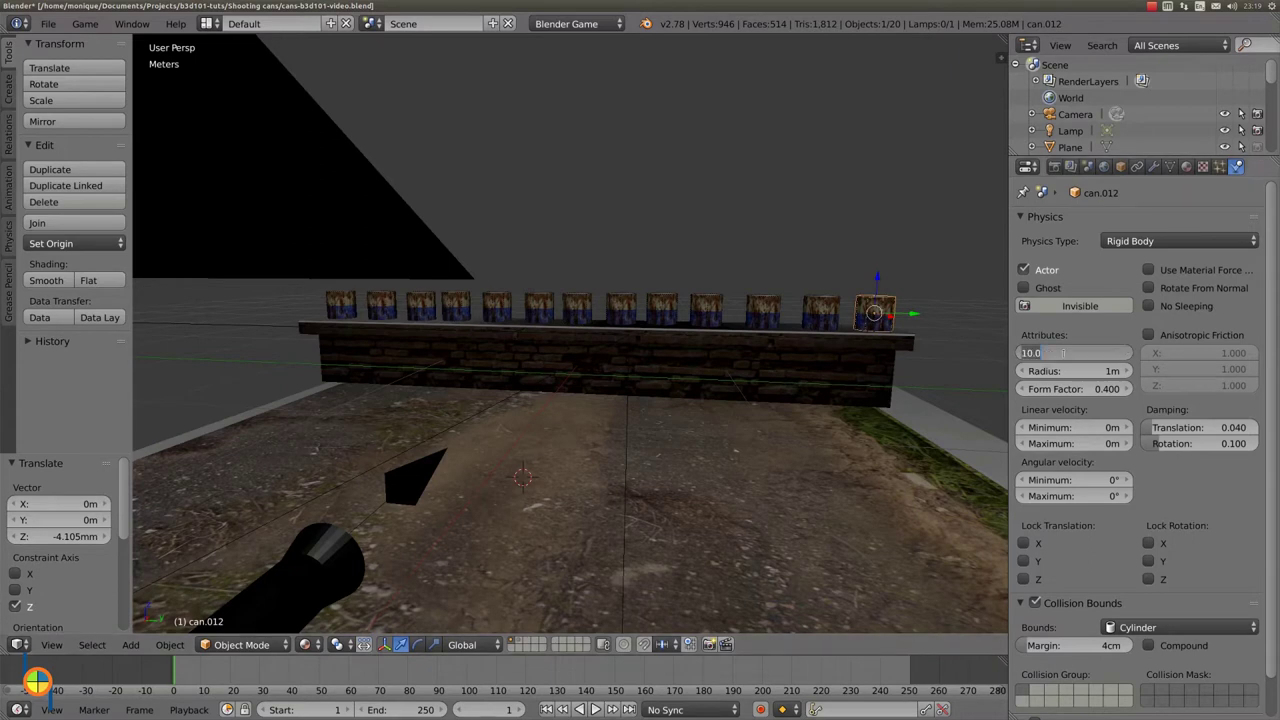
pyautogui.write('5')
pyautogui.press('Return')
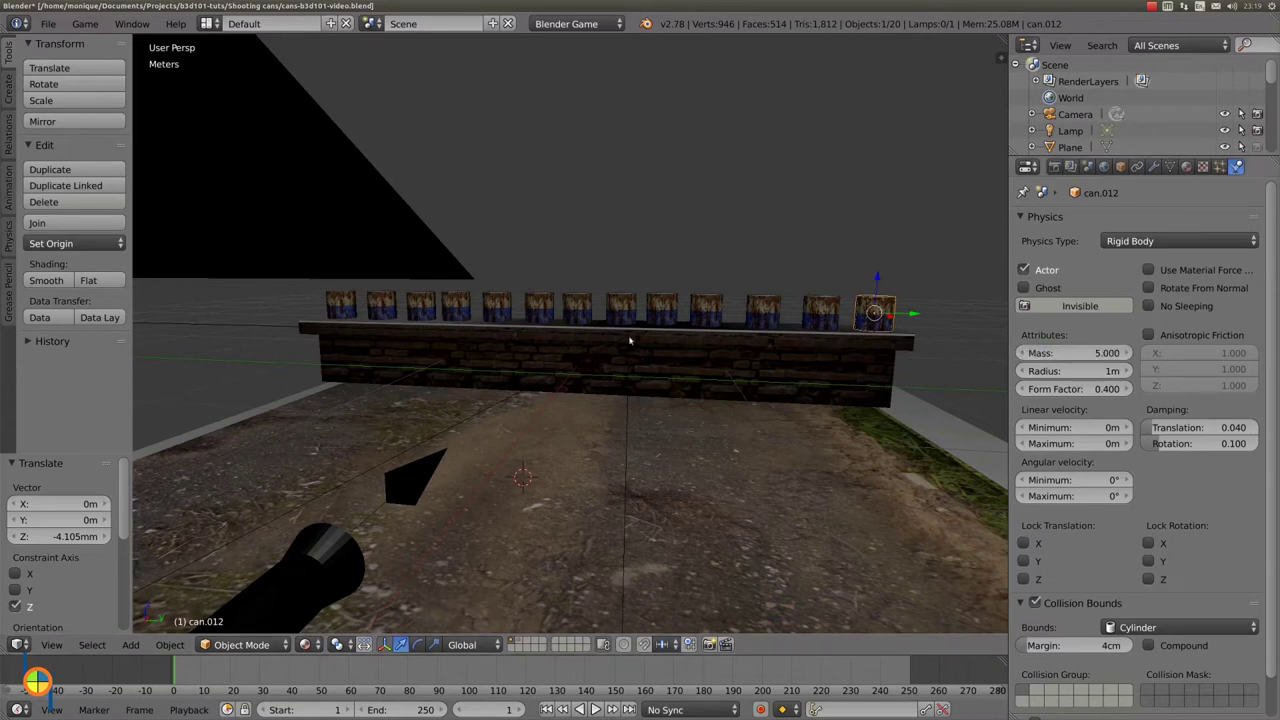
pyautogui.rightClick(538, 313)
pyautogui.click(1055, 353)
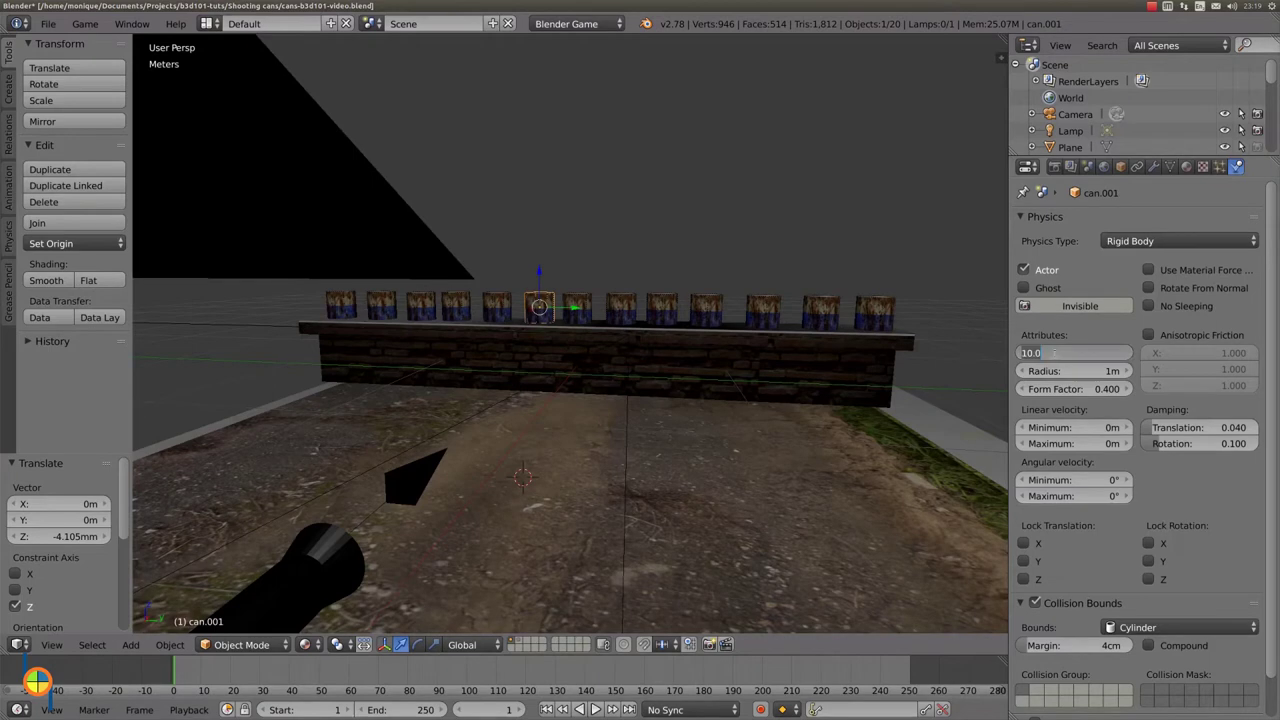
pyautogui.write('5')
pyautogui.press('Return')
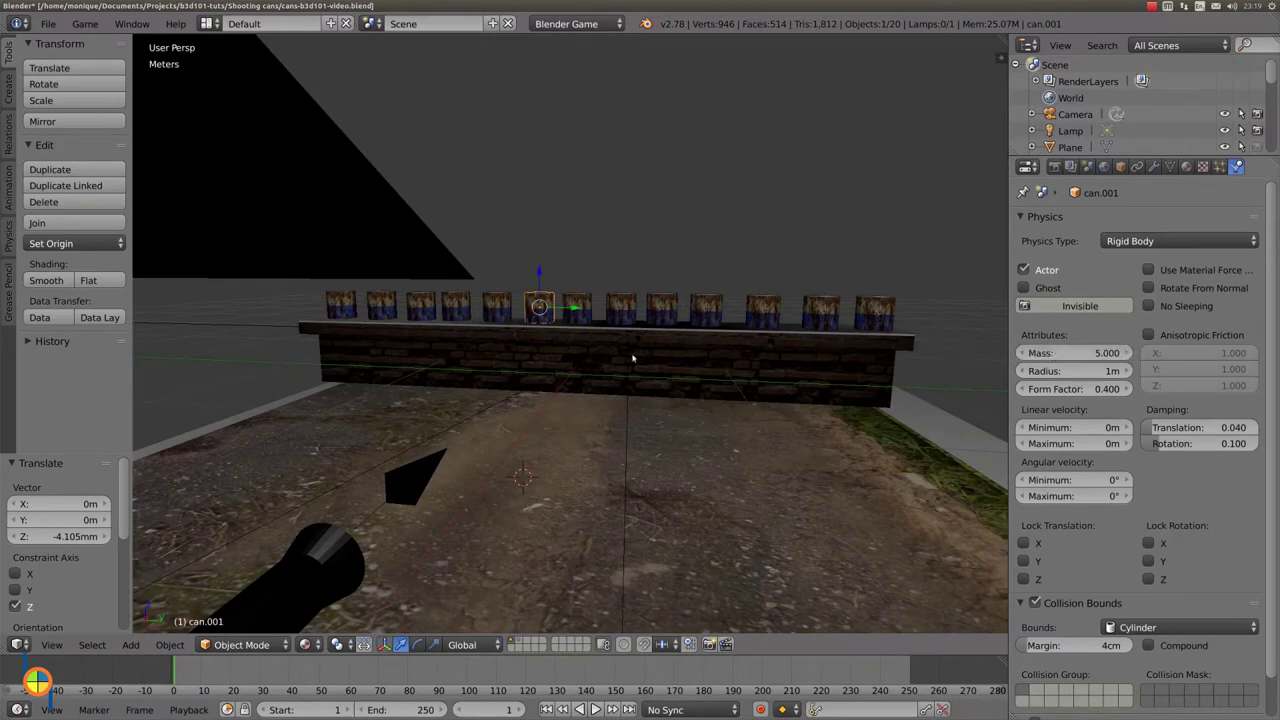
pyautogui.rightClick(385, 303)
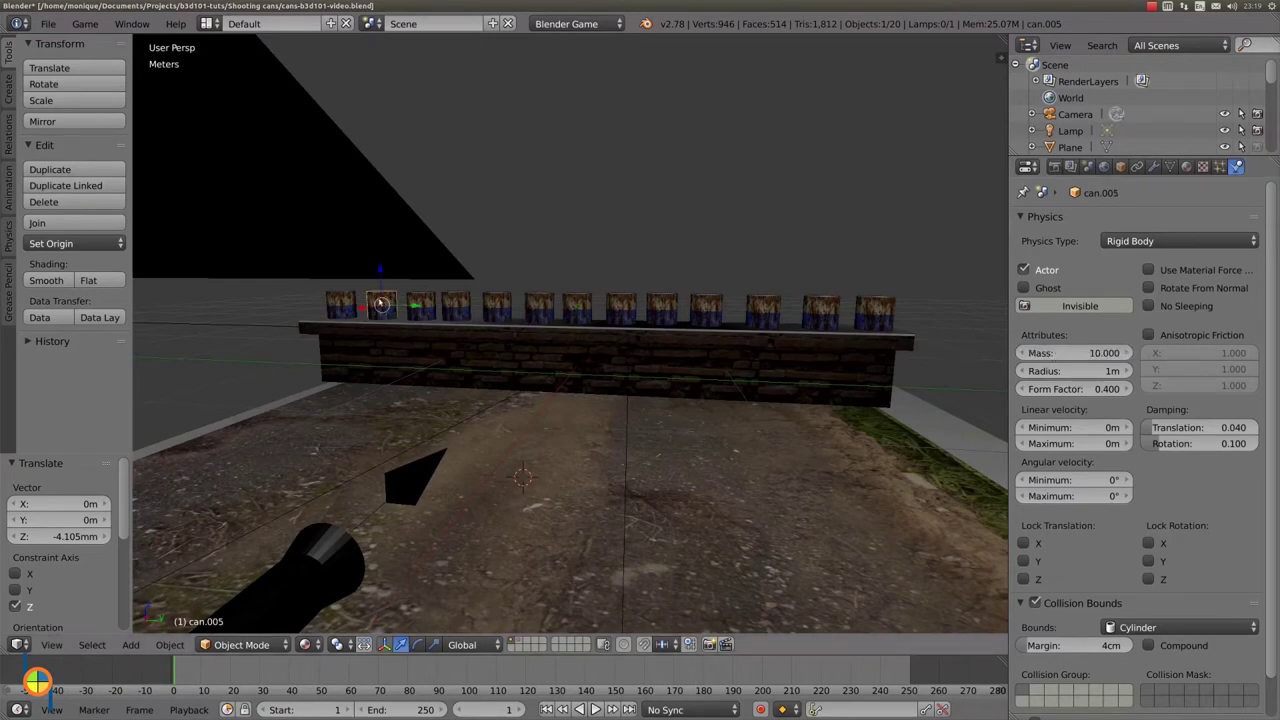
pyautogui.click(1068, 353)
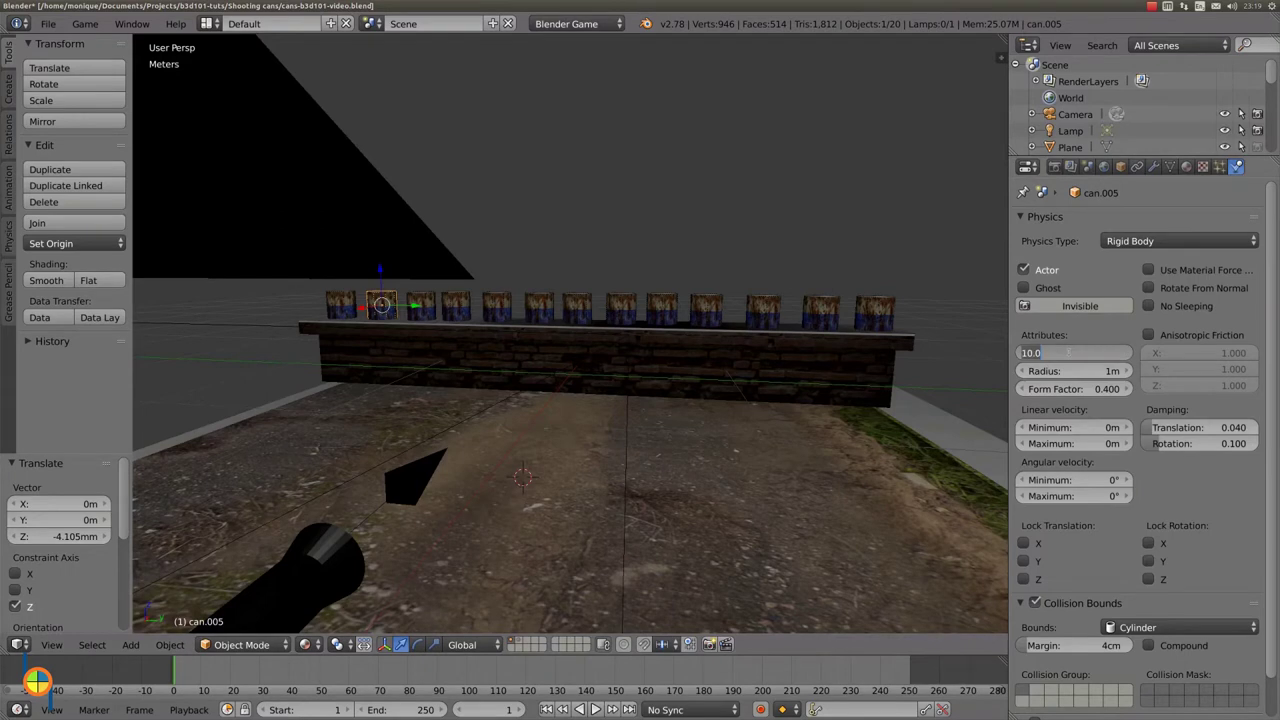
pyautogui.write('5')
pyautogui.press('Return')
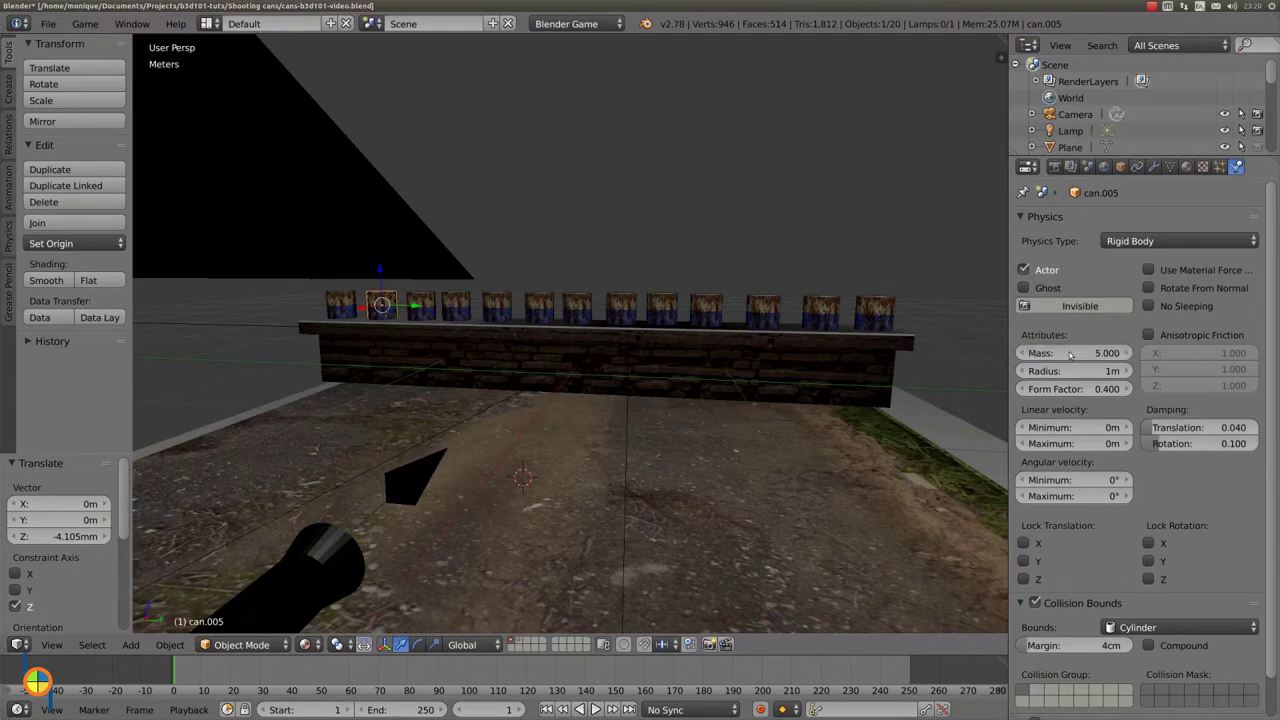
pyautogui.moveTo(659, 373); pyautogui.dragTo(674, 370, button='middle')
# Move to a nearly empty layer and add a cone mesh there.
pyautogui.scroll(-3, 674, 371)
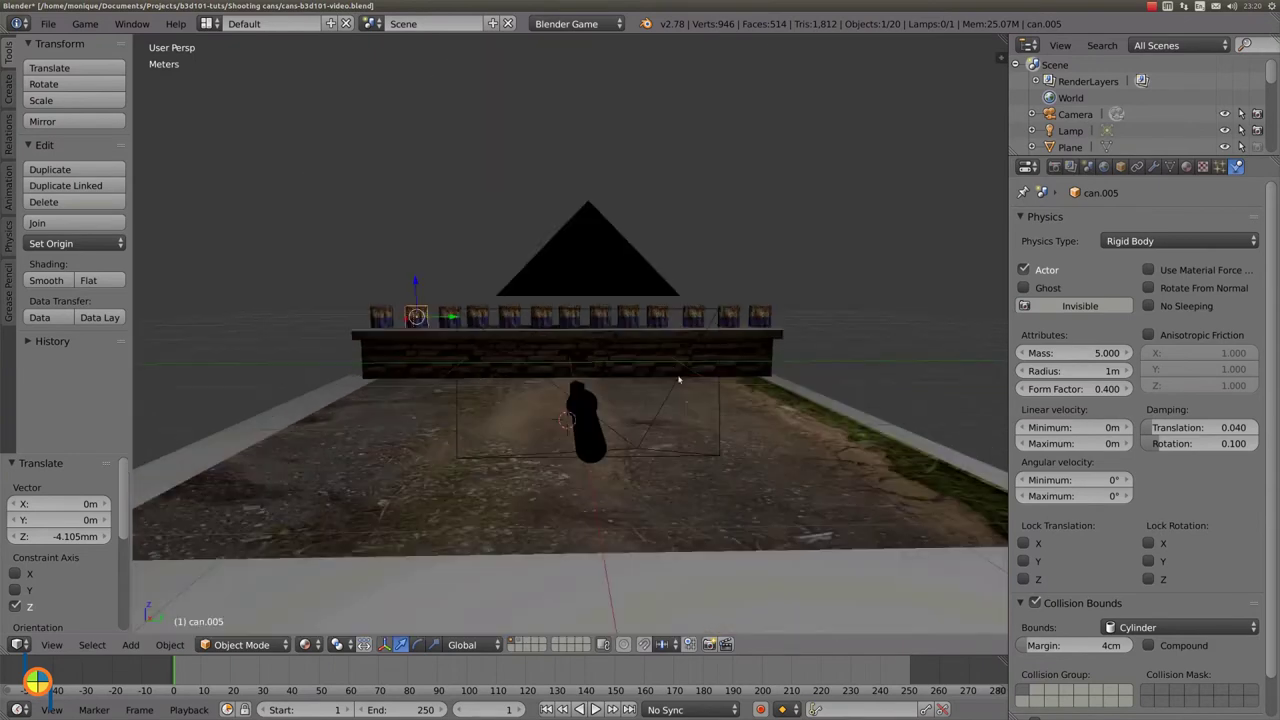
pyautogui.press('p')
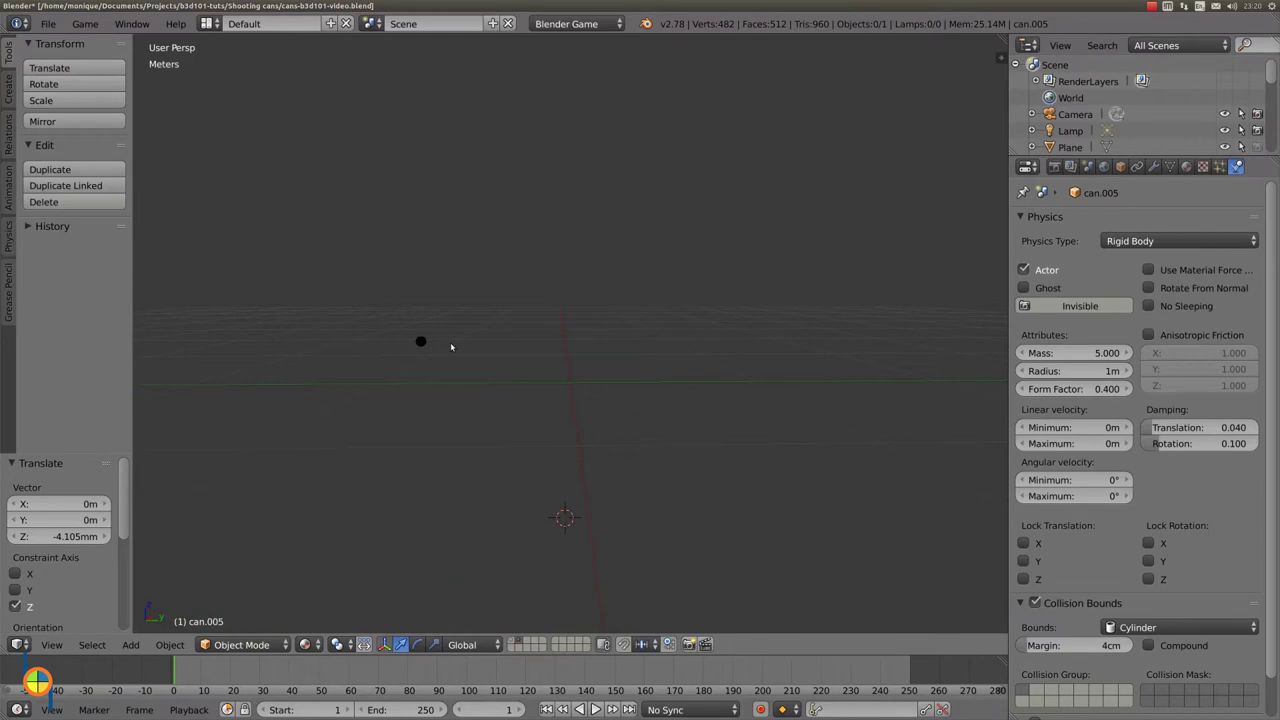
pyautogui.hotkey('shift', 'a')
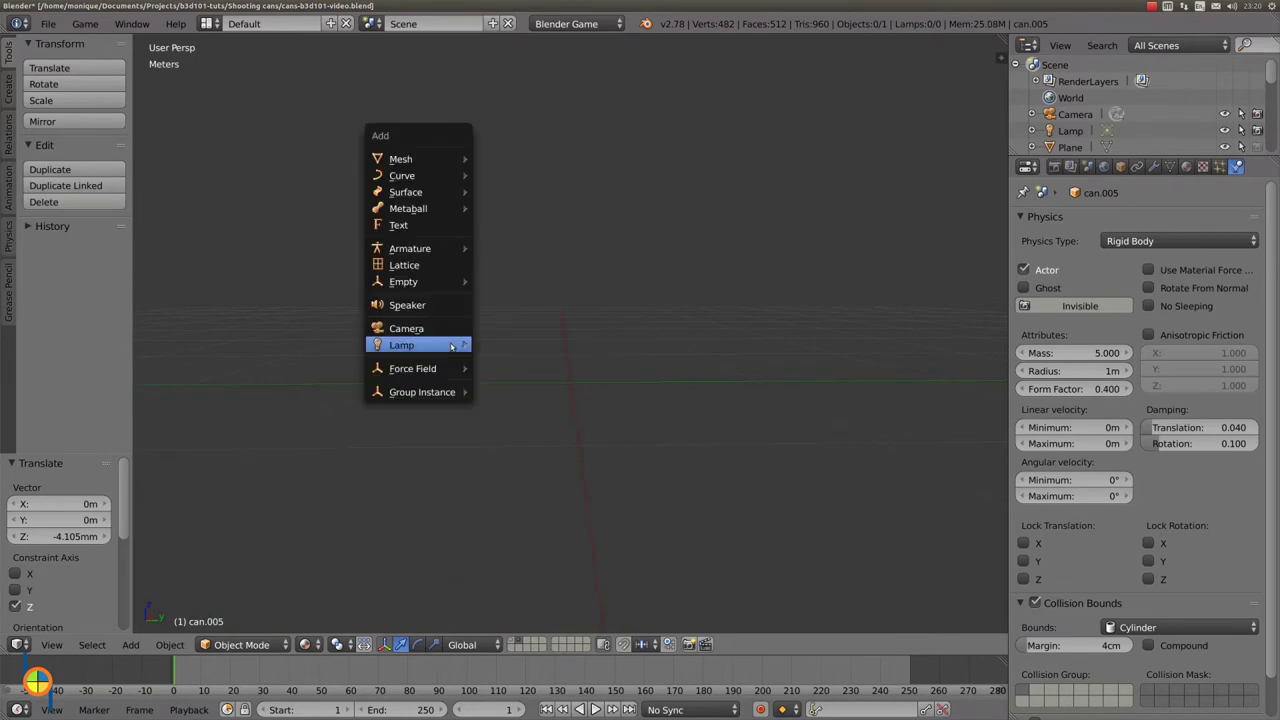
pyautogui.moveTo(400, 159)
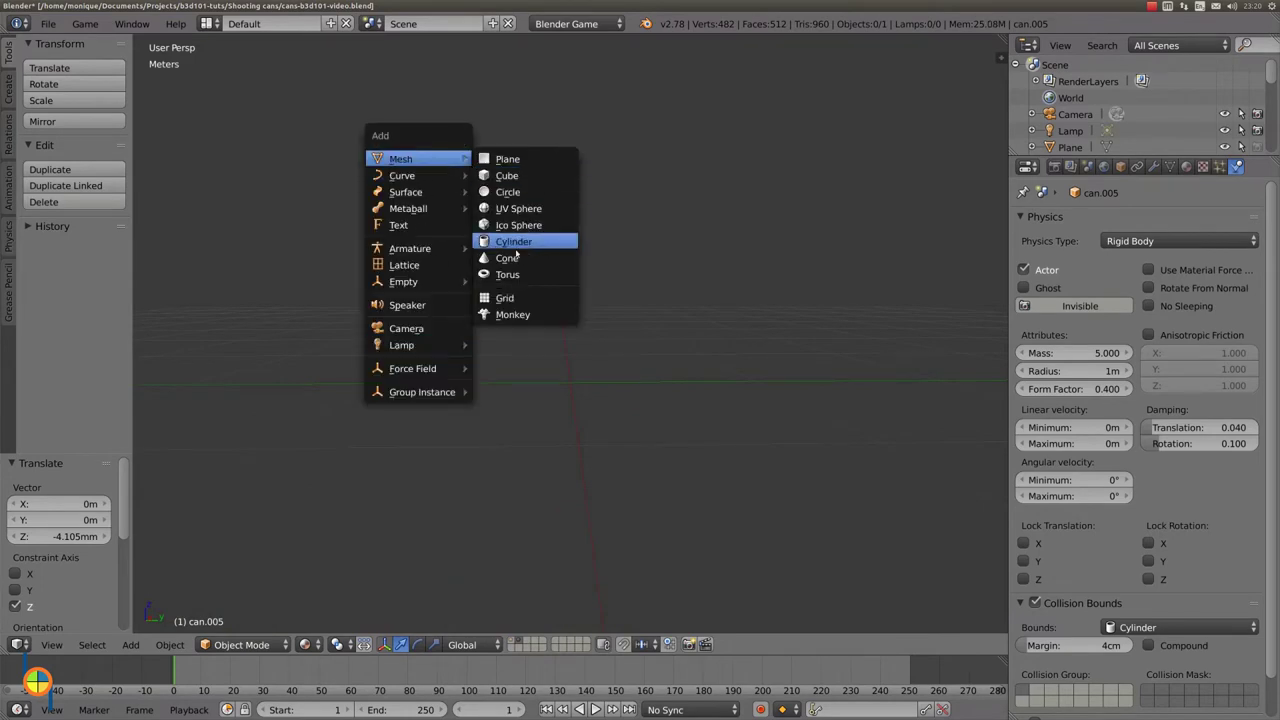
pyautogui.click(537, 261)
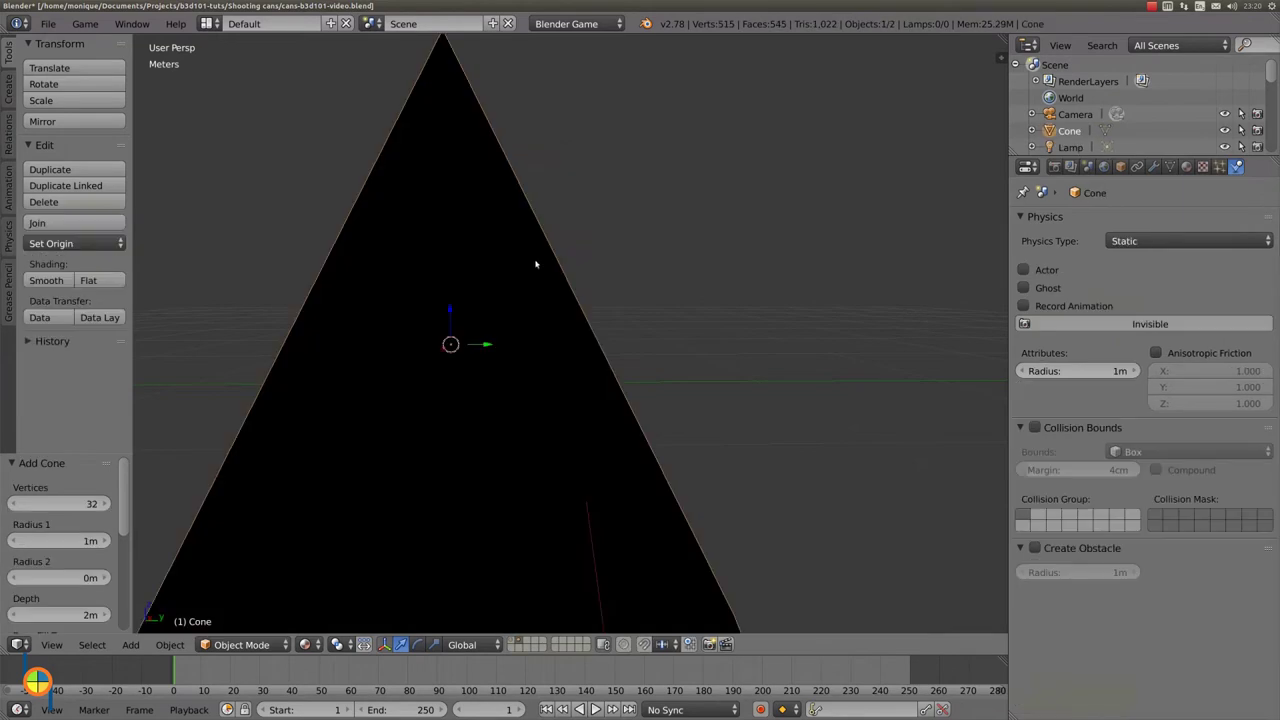
# Make the cone three-sided, with a 2cm base radius and 2cm depth.
pyautogui.scroll(-2, 349, 411)
pyautogui.scroll(-2, 348, 412)
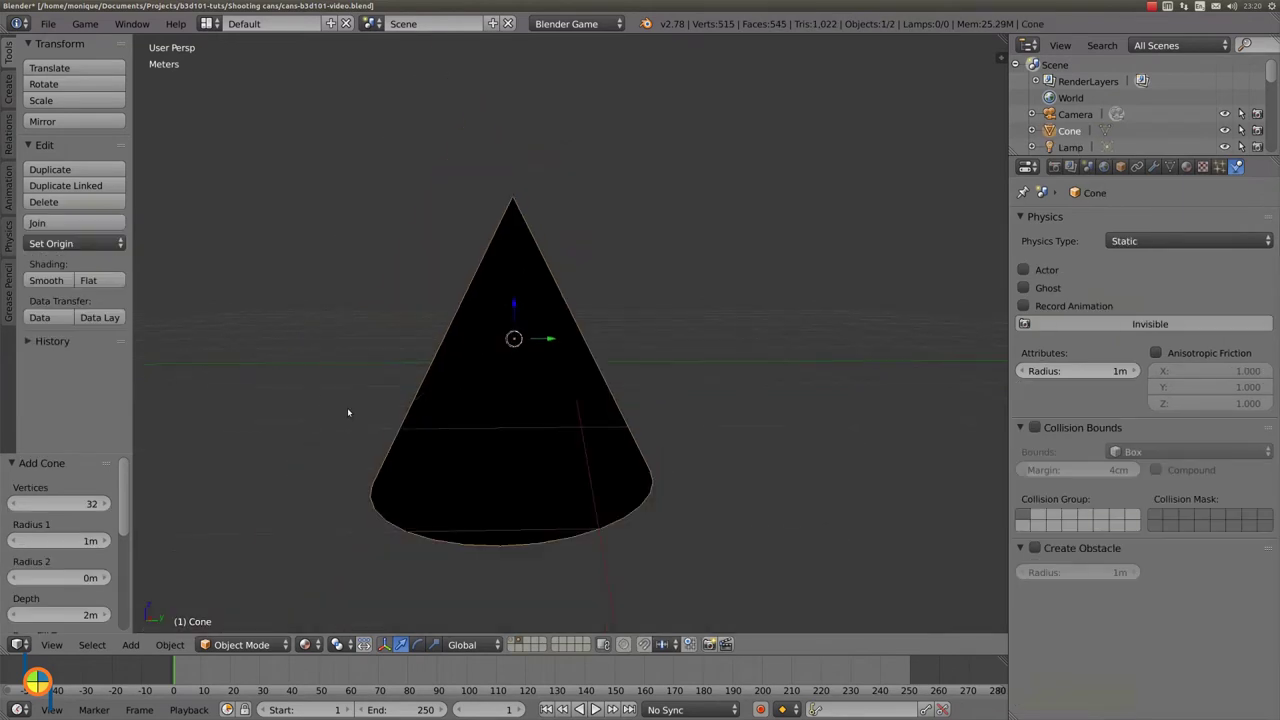
pyautogui.scroll(-2, 306, 449)
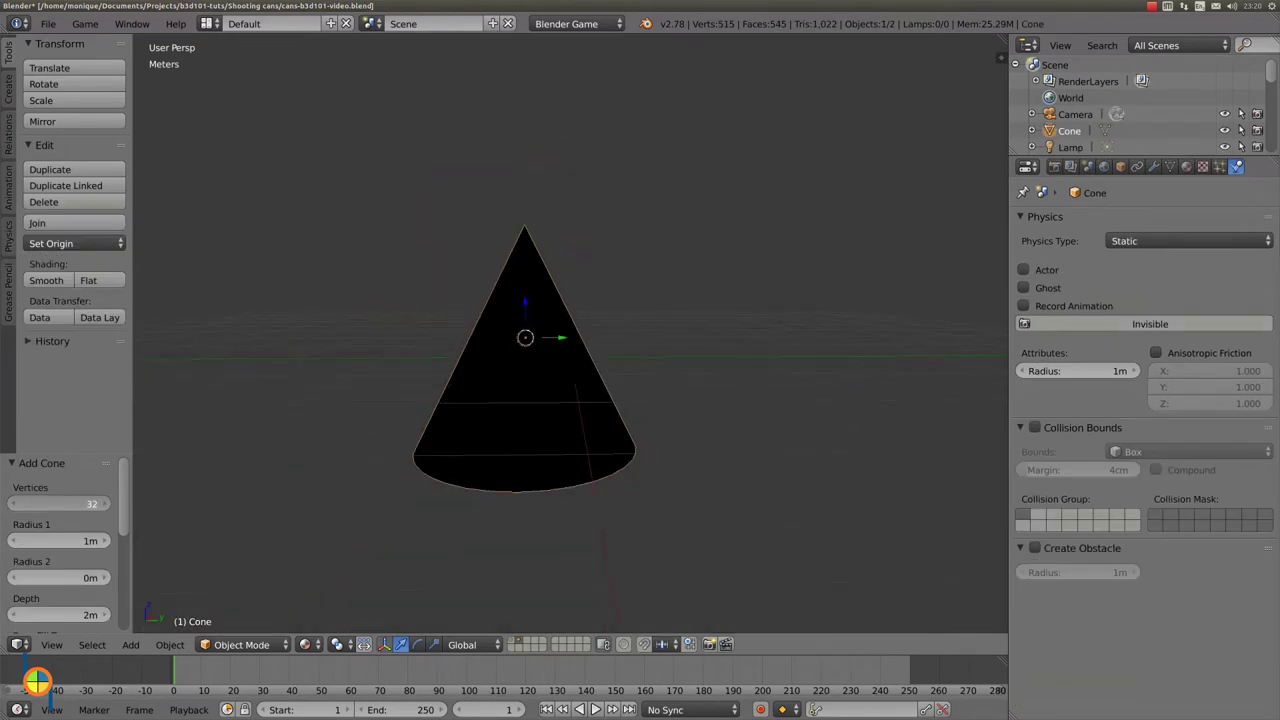
pyautogui.click(49, 503)
pyautogui.press('Tab')
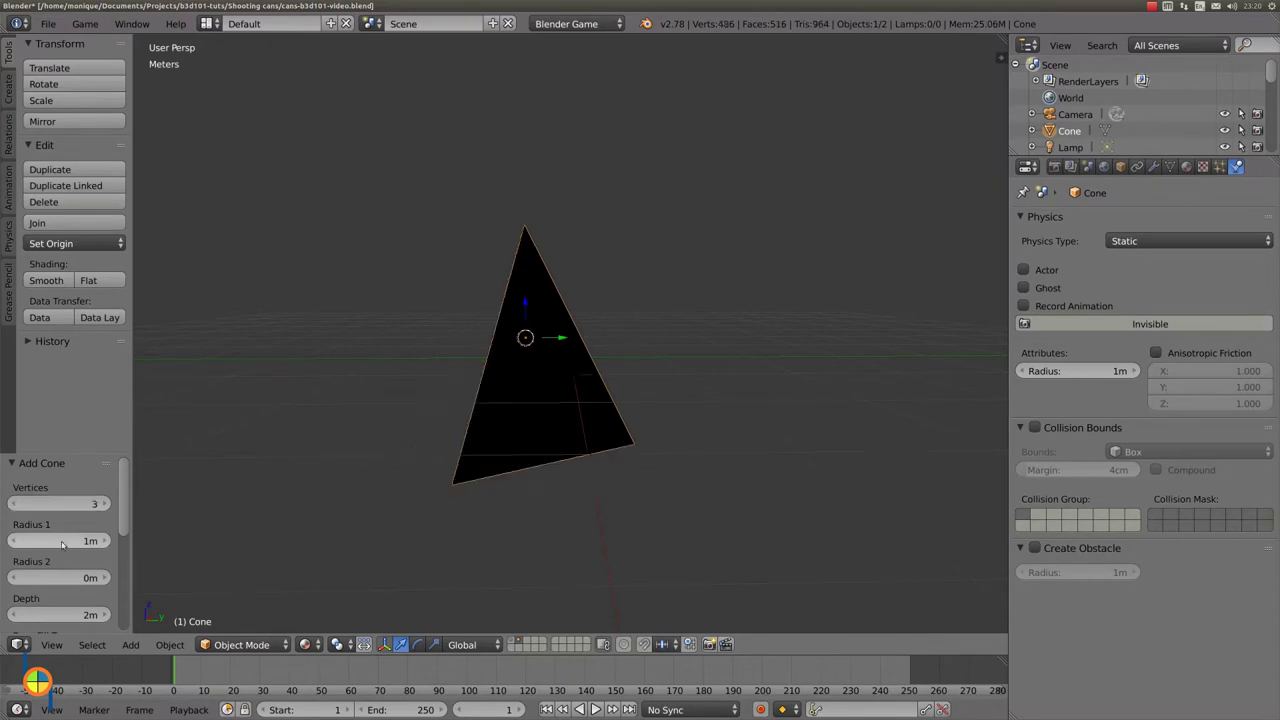
pyautogui.write('2cm')
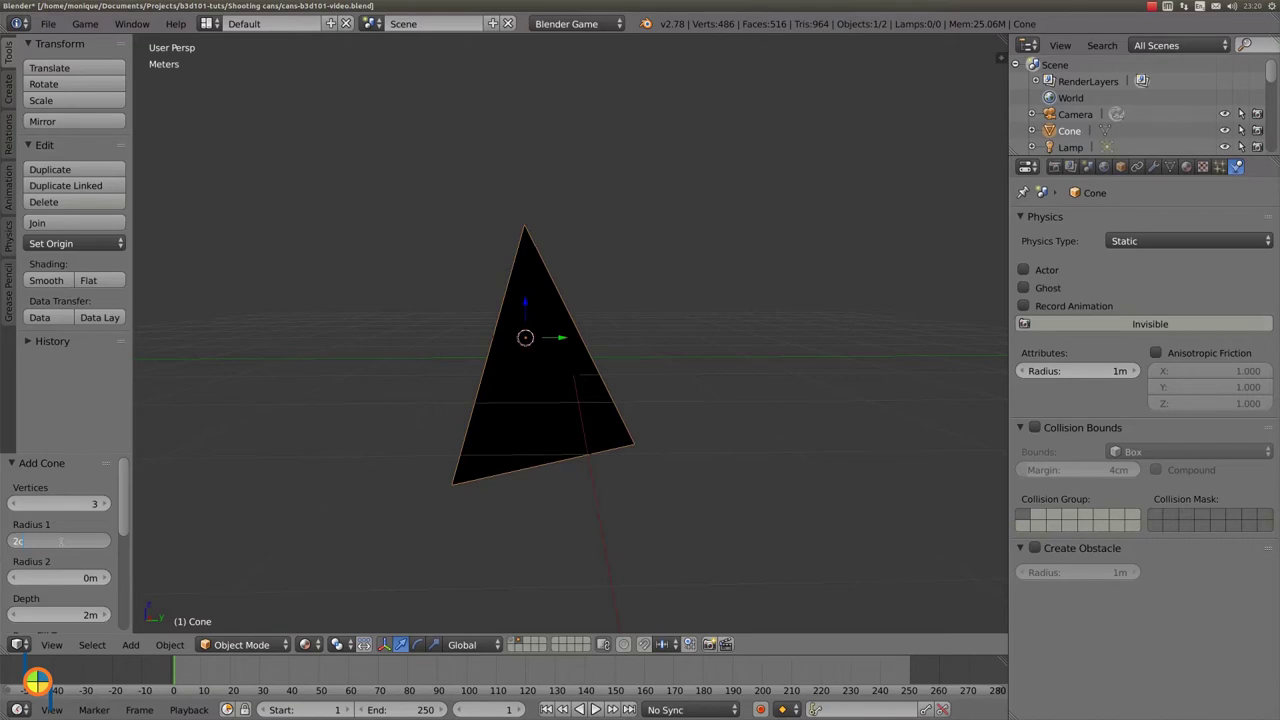
pyautogui.press('Return')
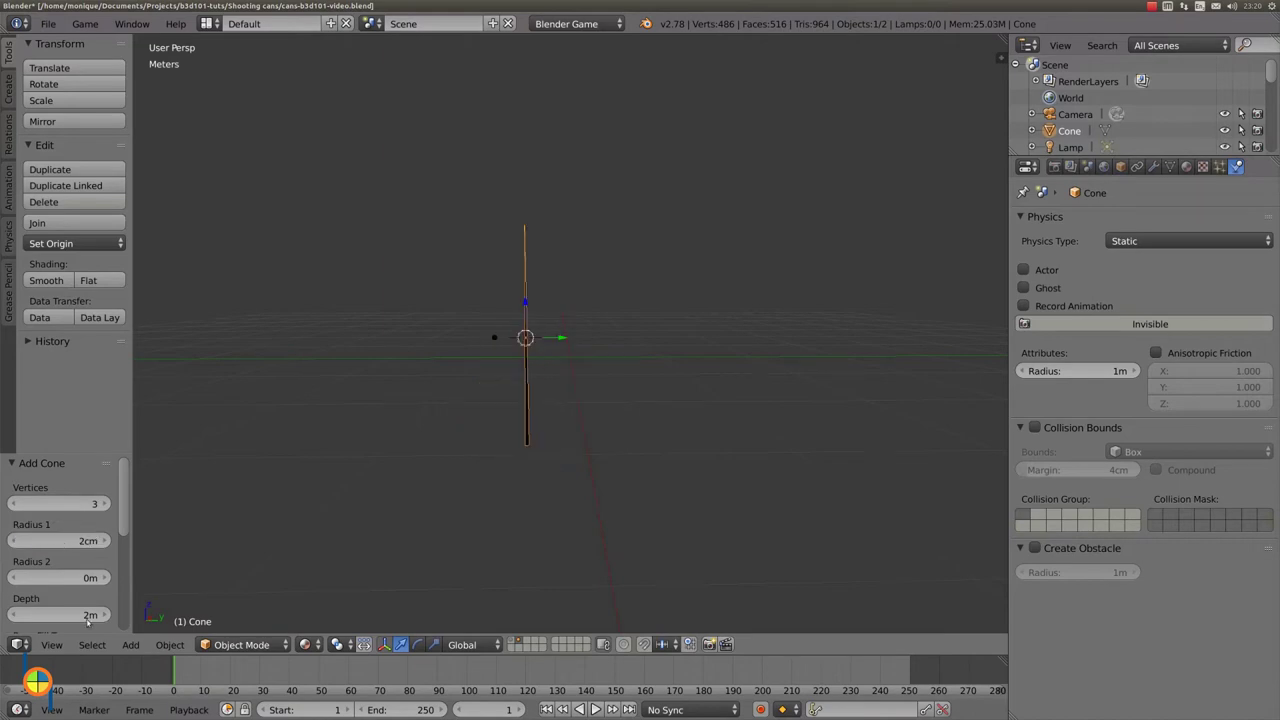
pyautogui.click(90, 615)
pyautogui.write('2cm')
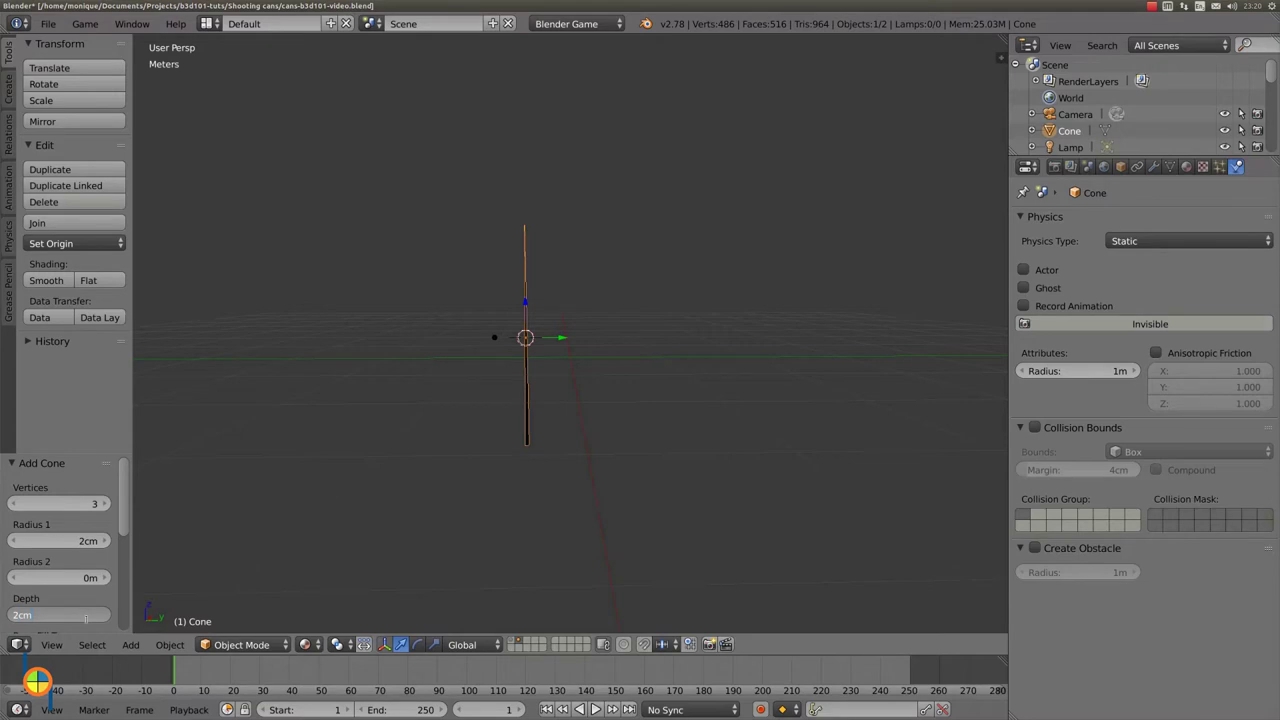
pyautogui.press('Return')
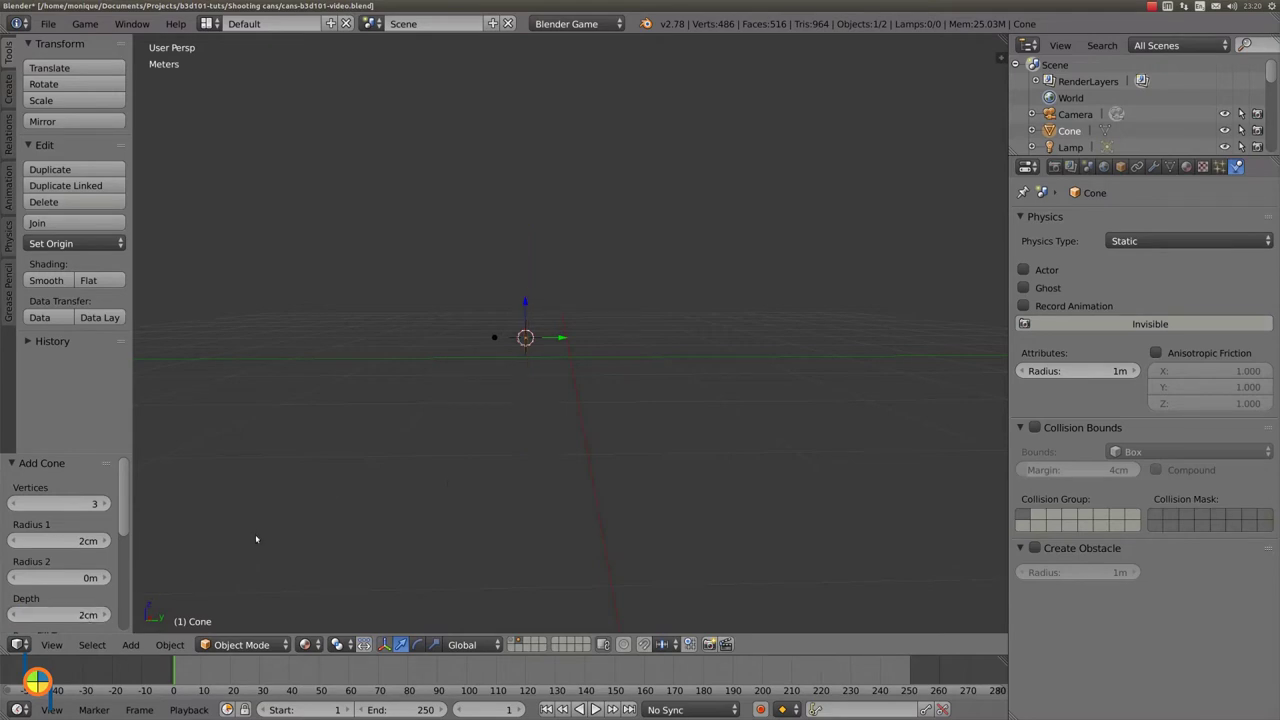
# Create a new cone material with a dark orange diffuse colour at intensity 0.900.
pyautogui.click(1186, 166)
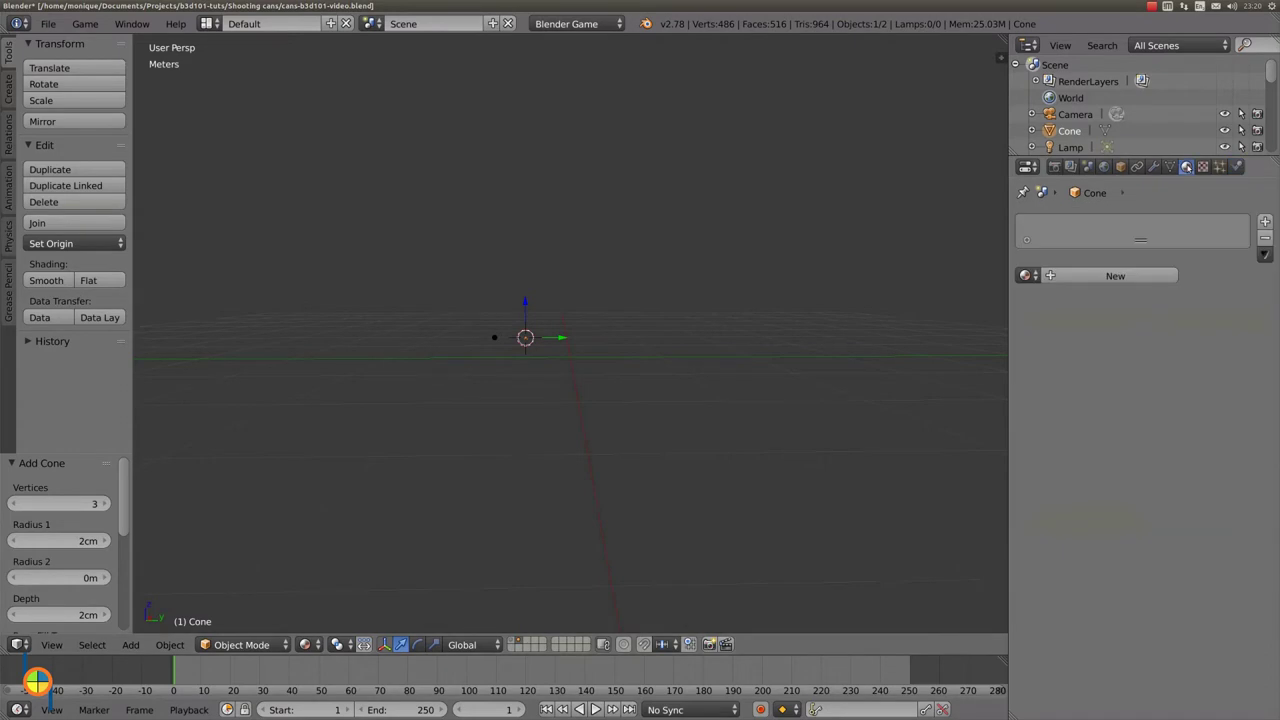
pyautogui.click(1108, 276)
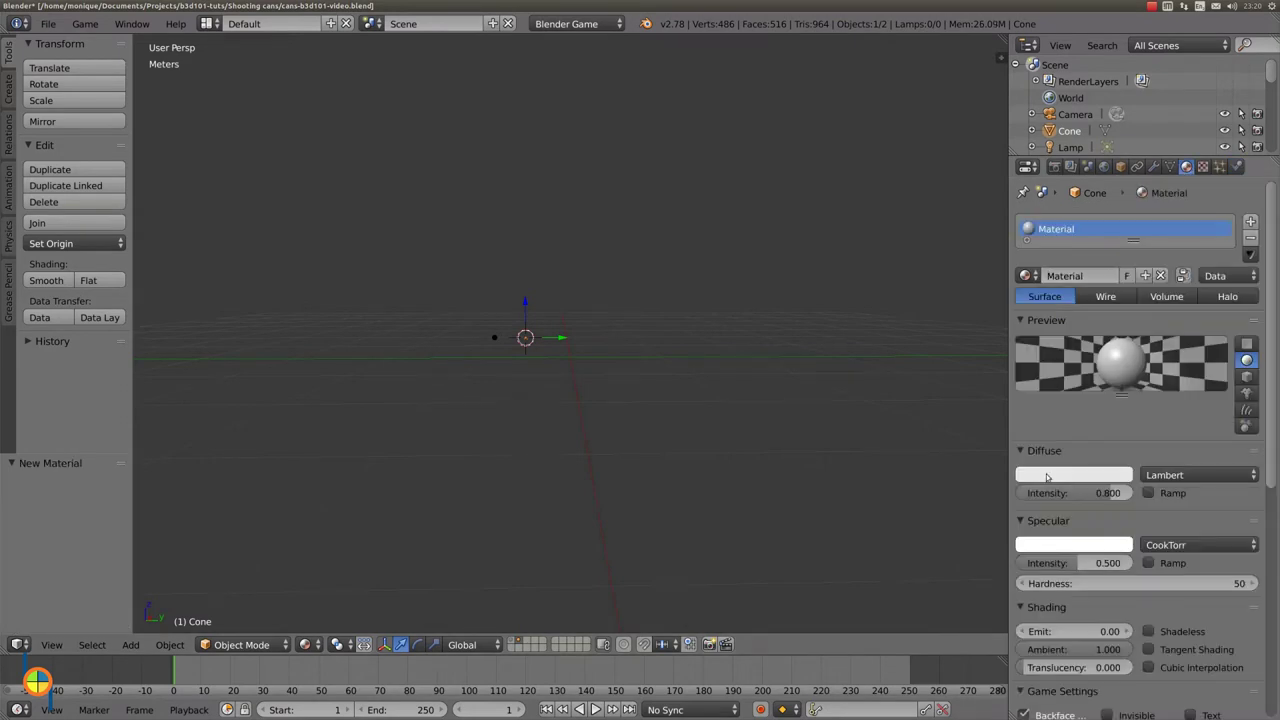
pyautogui.click(1050, 476)
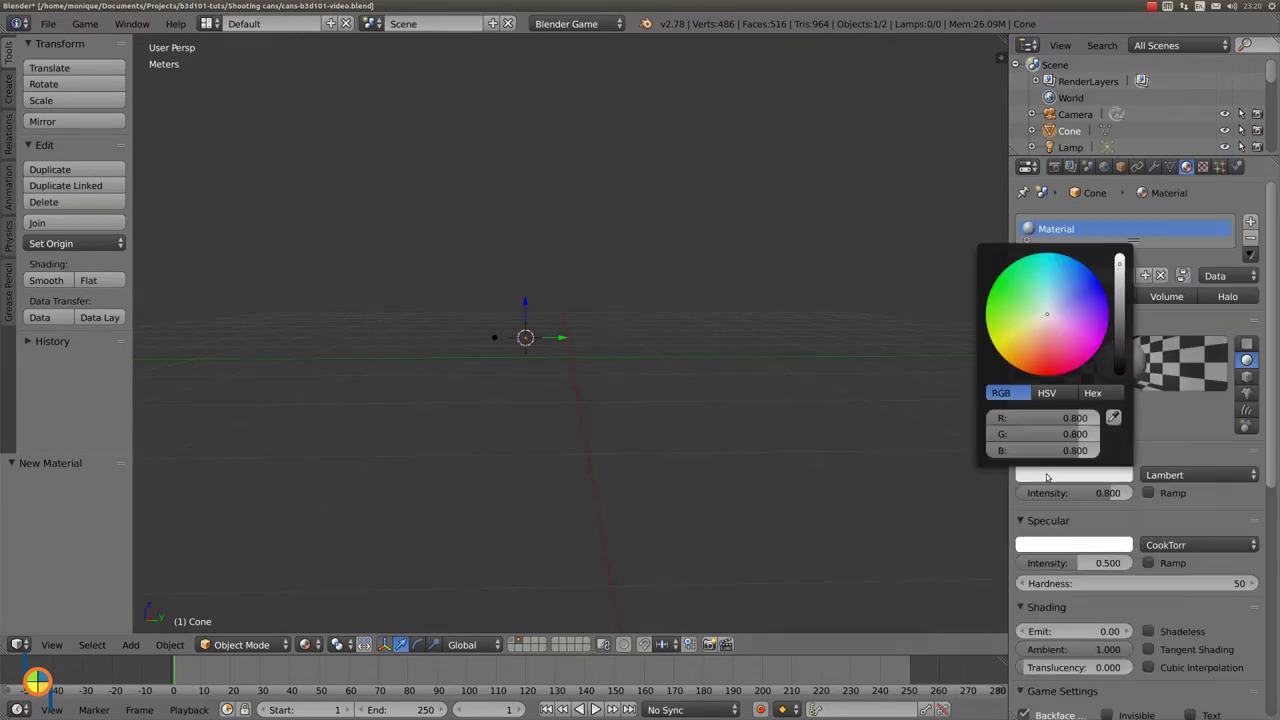
pyautogui.click(1030, 339)
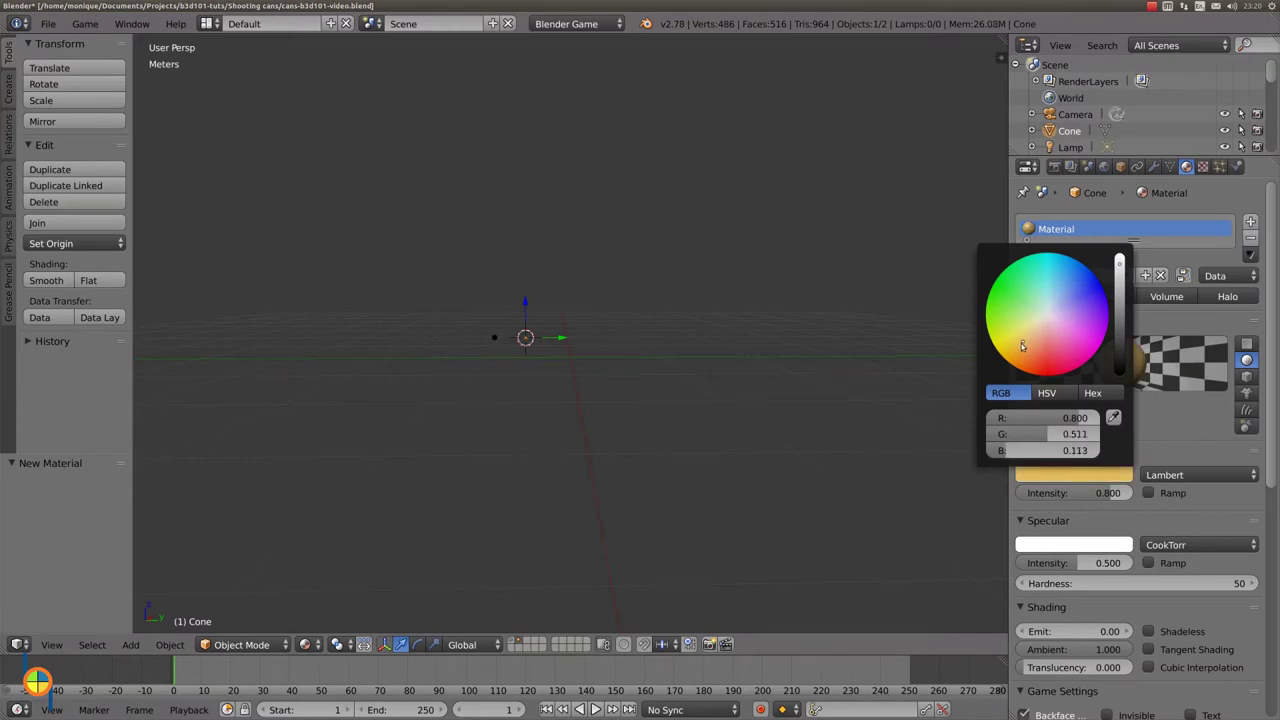
pyautogui.click(1020, 352)
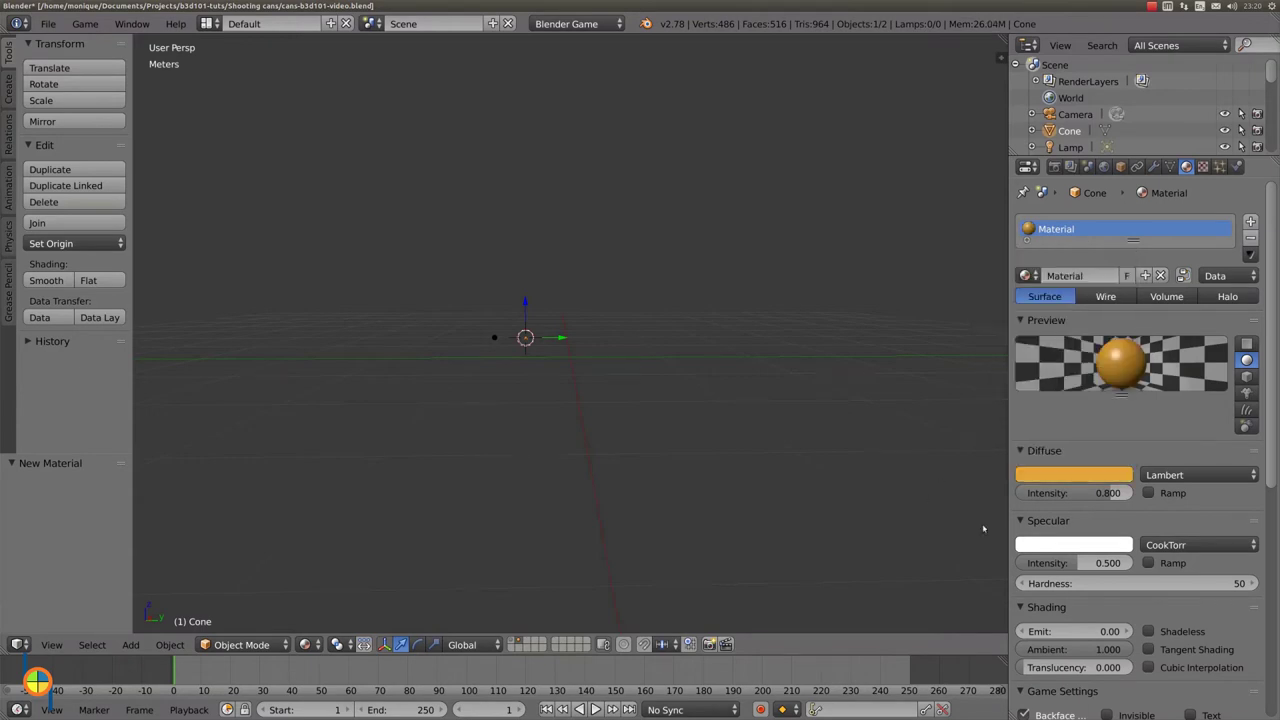
pyautogui.click(1080, 493)
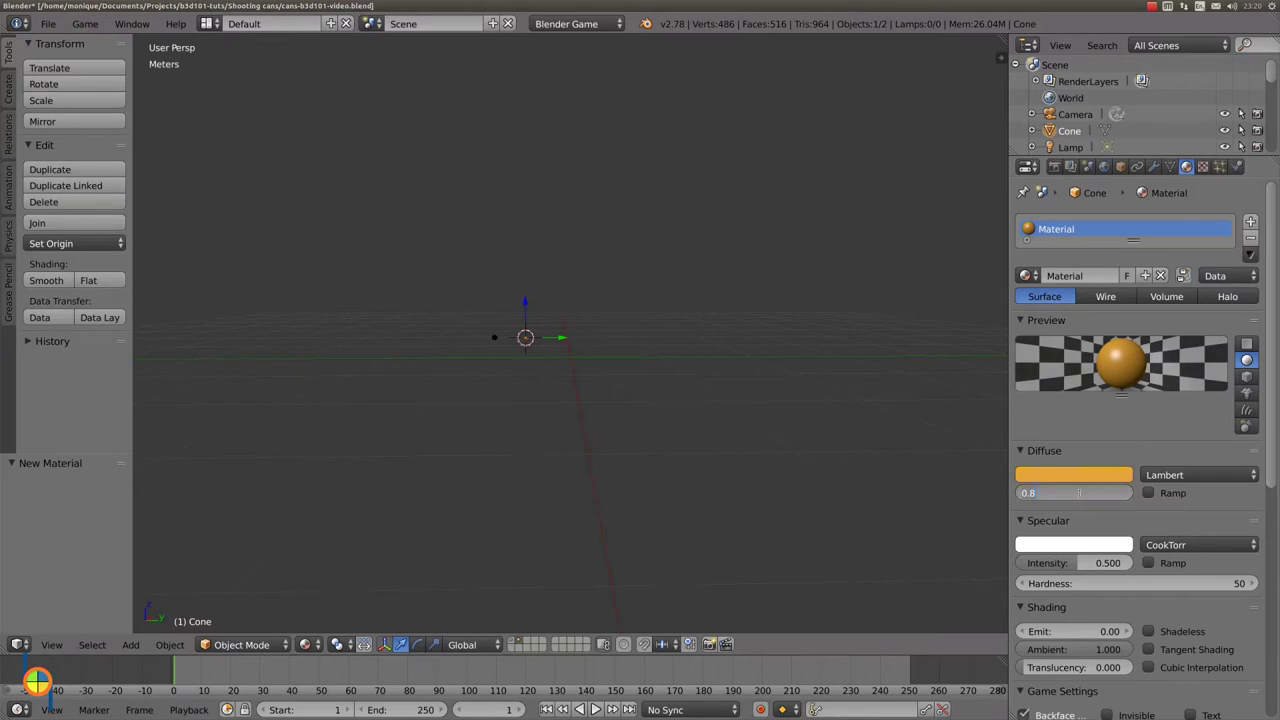
pyautogui.press('BackSpace')
pyautogui.write('9')
pyautogui.press('Return')
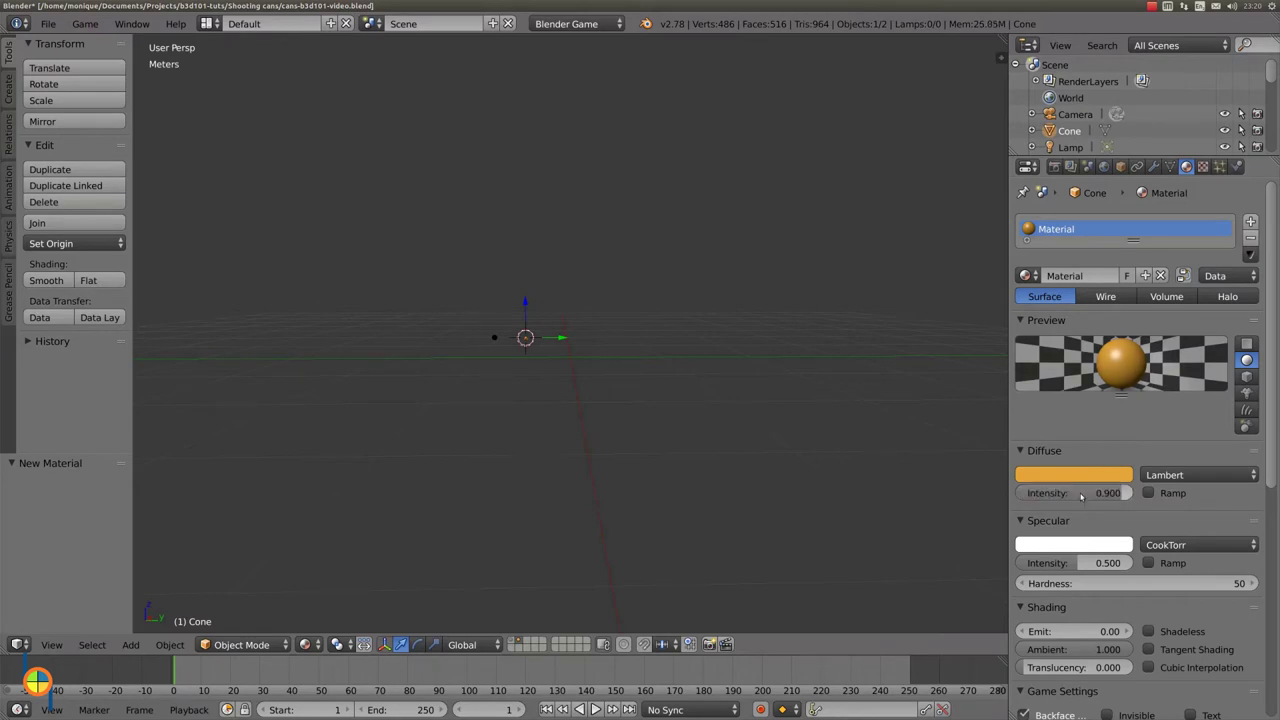
# Set the material's specular colour to a soft yellow.
pyautogui.click(1066, 548)
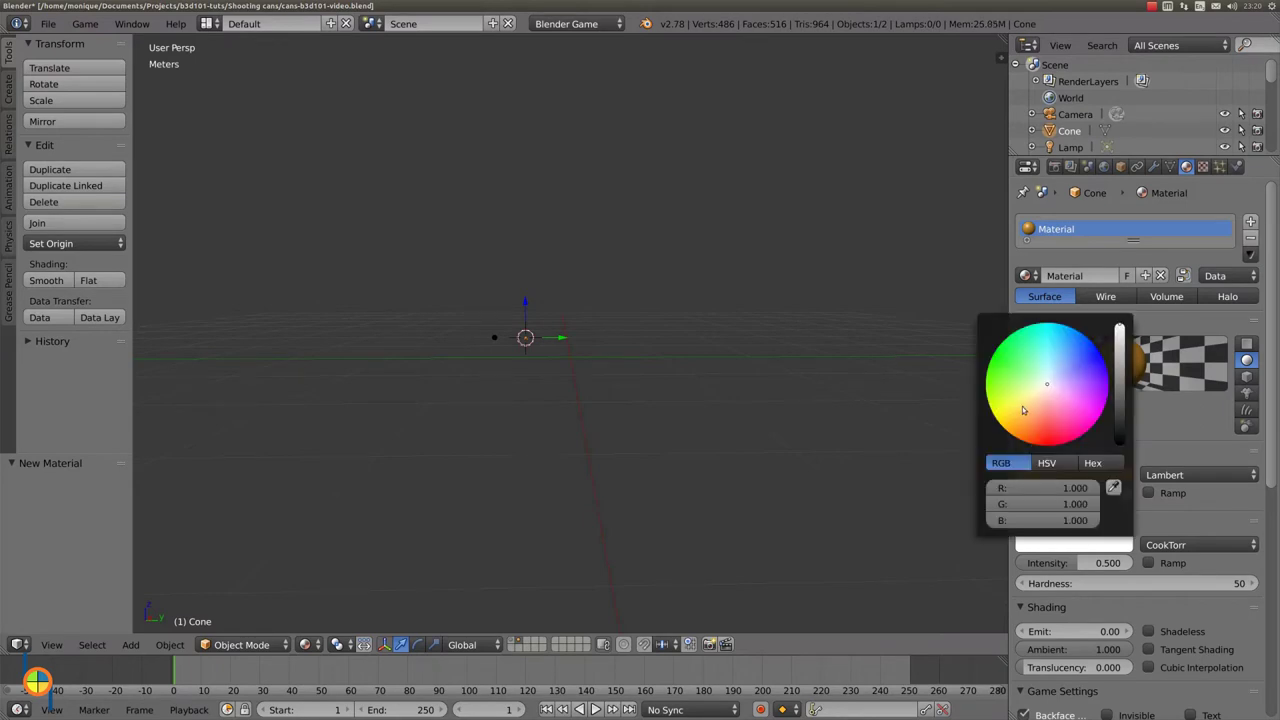
pyautogui.moveTo(1022, 410); pyautogui.dragTo(1017, 402)
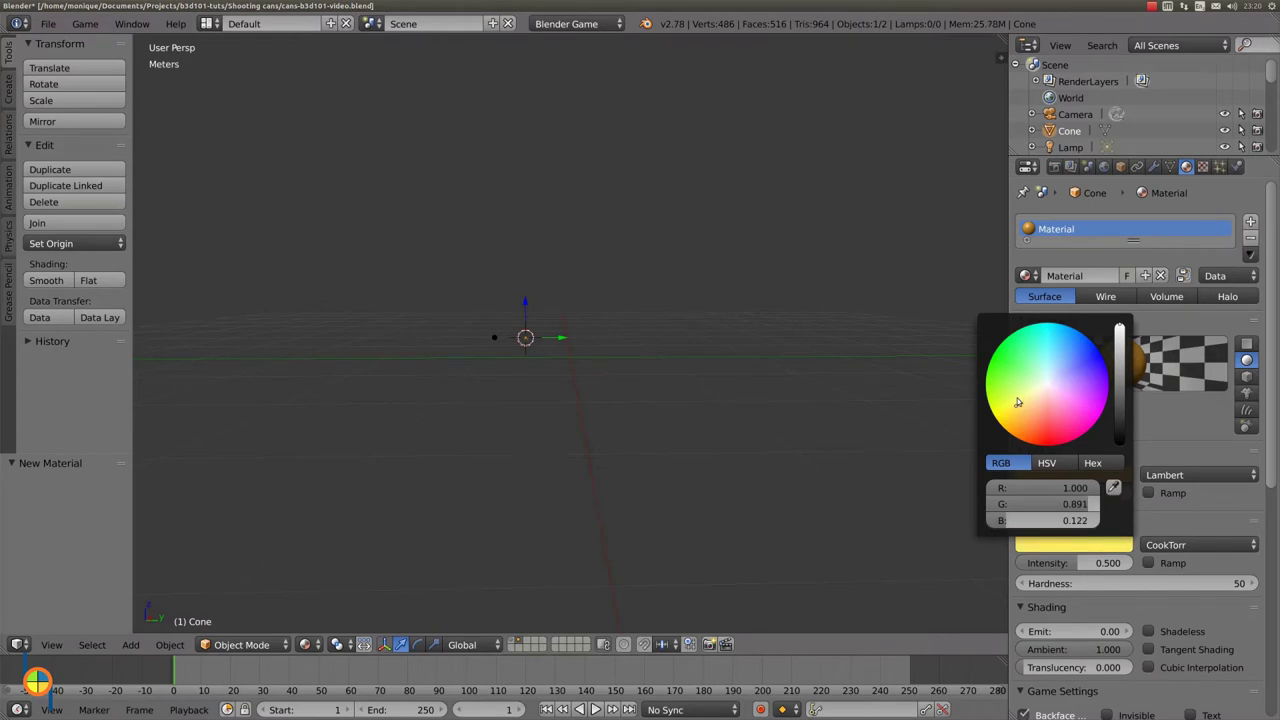
pyautogui.click(1025, 404)
pyautogui.click(1024, 410)
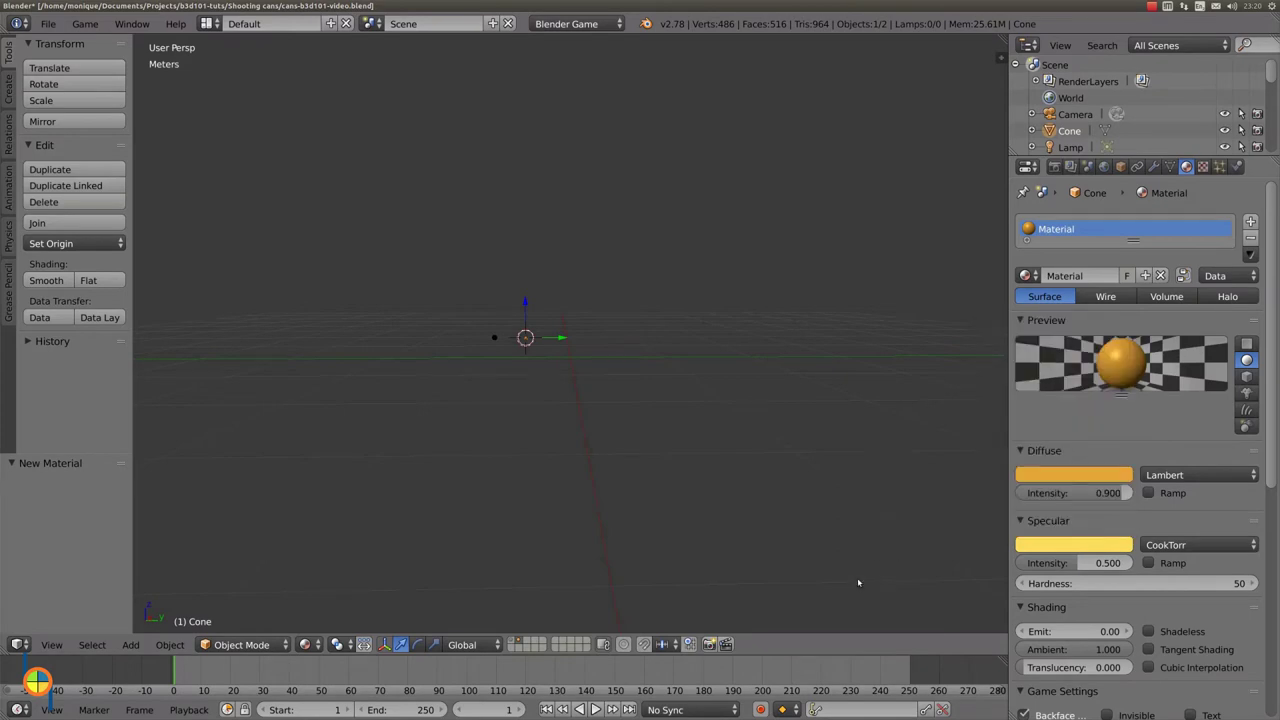
# Make the cone a Rigid Body with mass 0.010 and radius 2cm.
pyautogui.click(1236, 166)
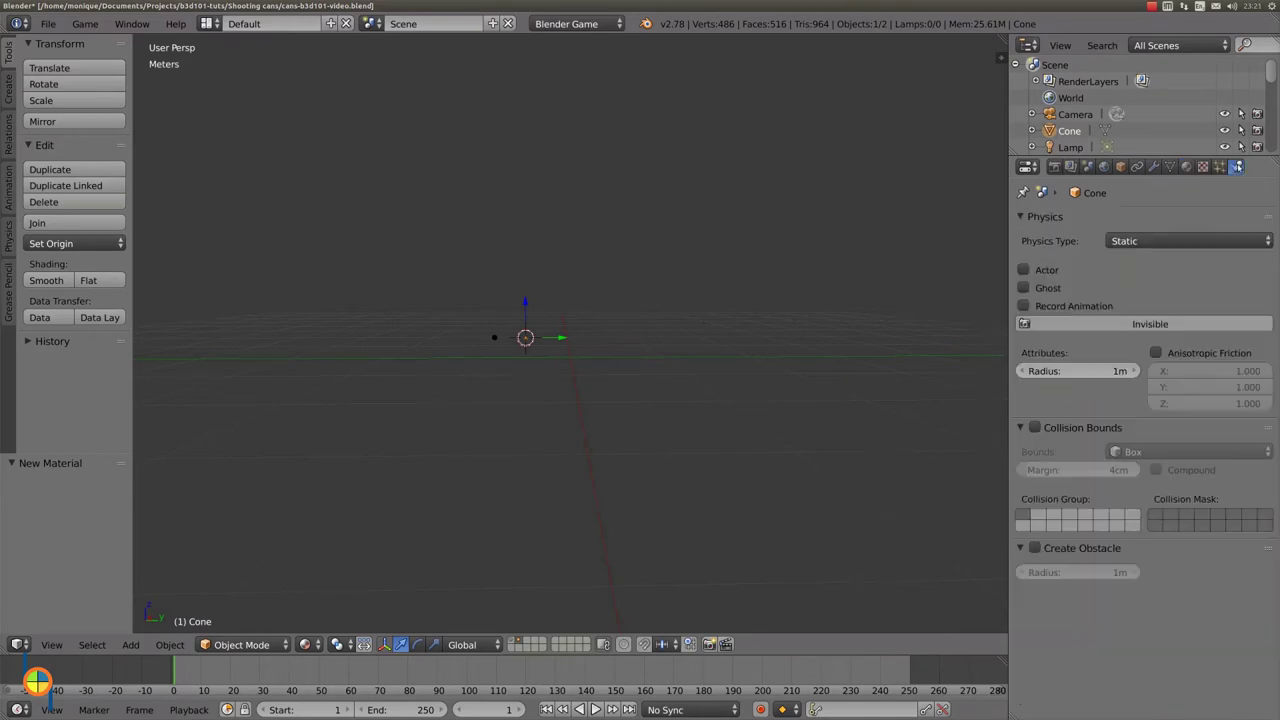
pyautogui.click(1165, 241)
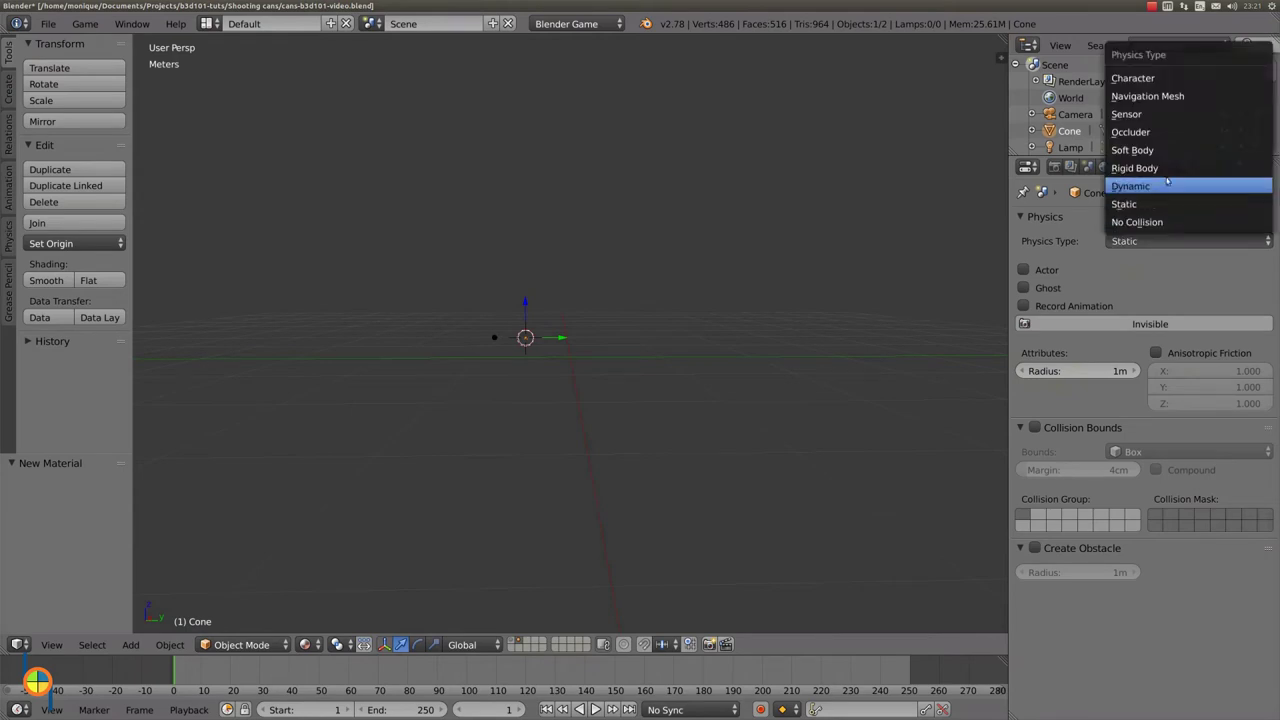
pyautogui.click(1165, 170)
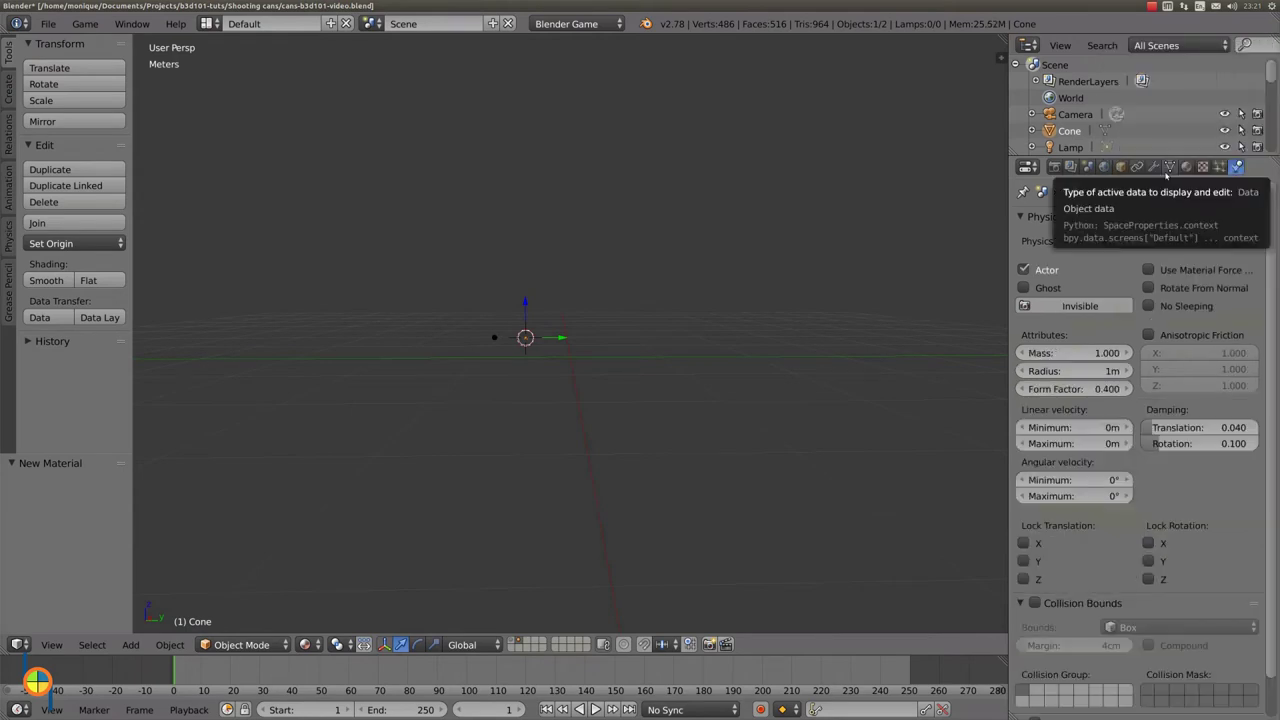
pyautogui.click(1068, 353)
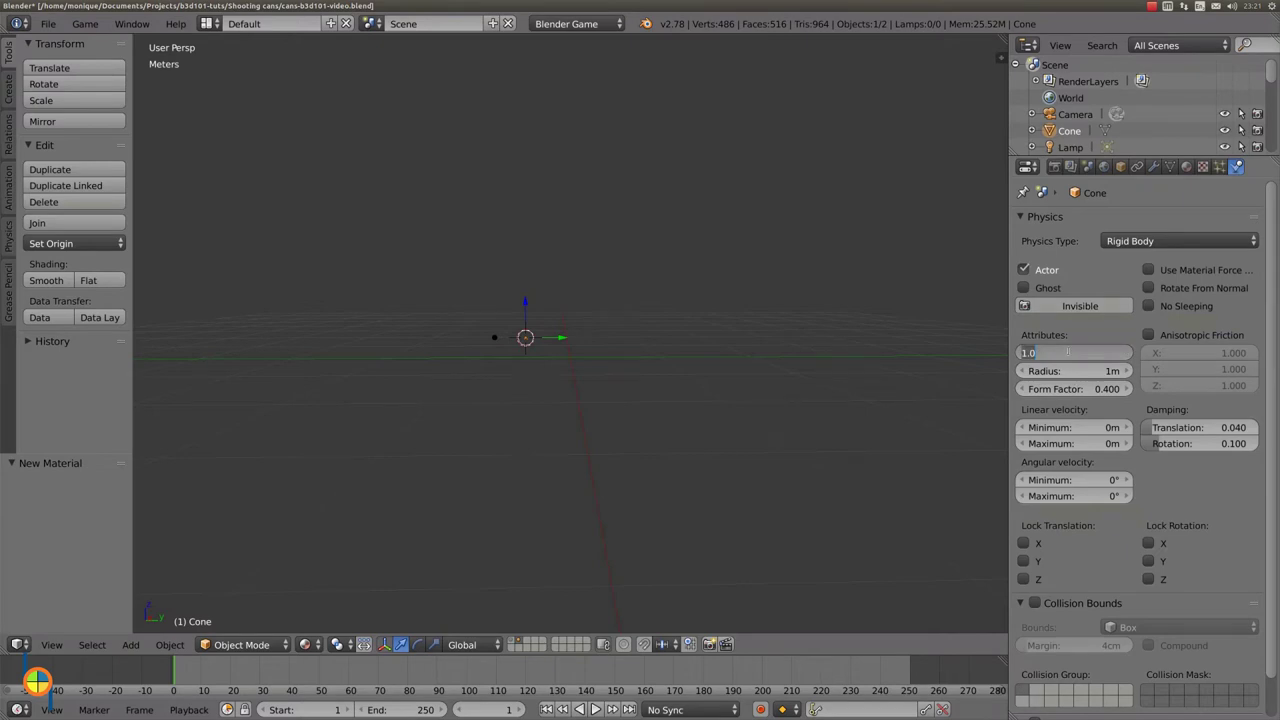
pyautogui.write('0.01')
pyautogui.press('Return')
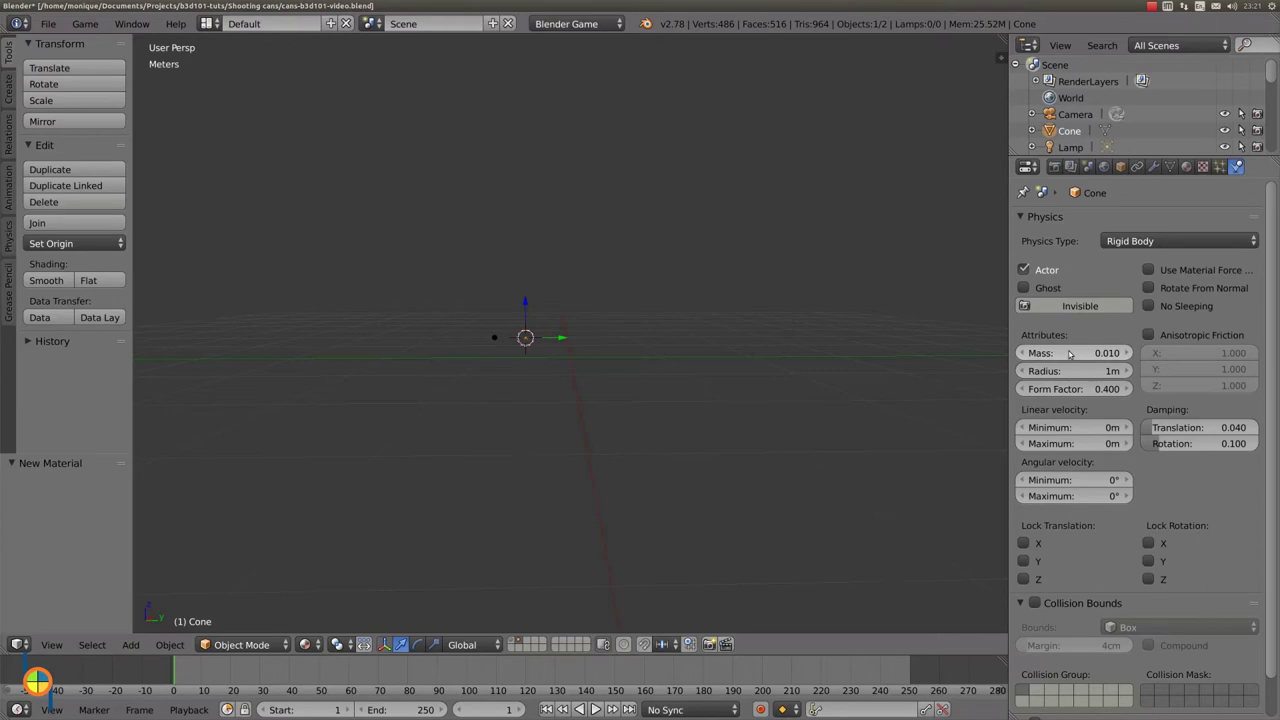
pyautogui.click(1087, 375)
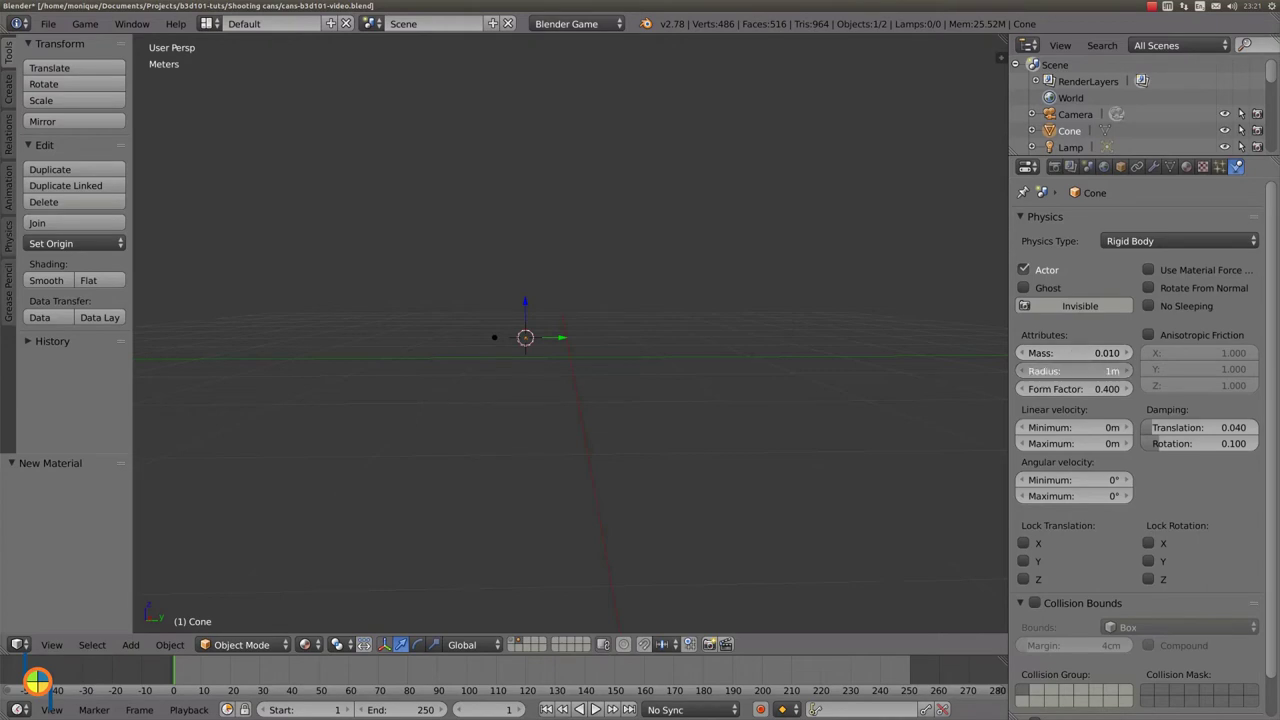
pyautogui.write('2cm')
pyautogui.press('Return')
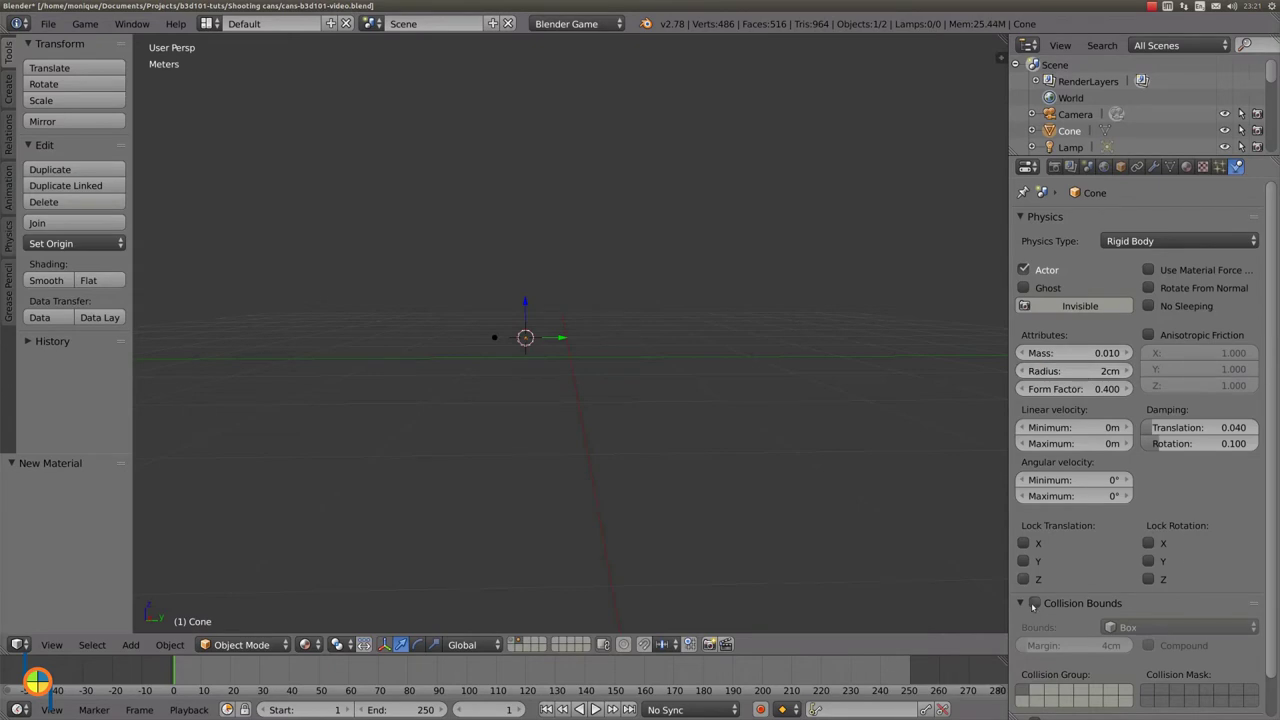
# Enable the cone's collision bounds using a Sphere shape.
pyautogui.click(1034, 606)
pyautogui.click(1131, 628)
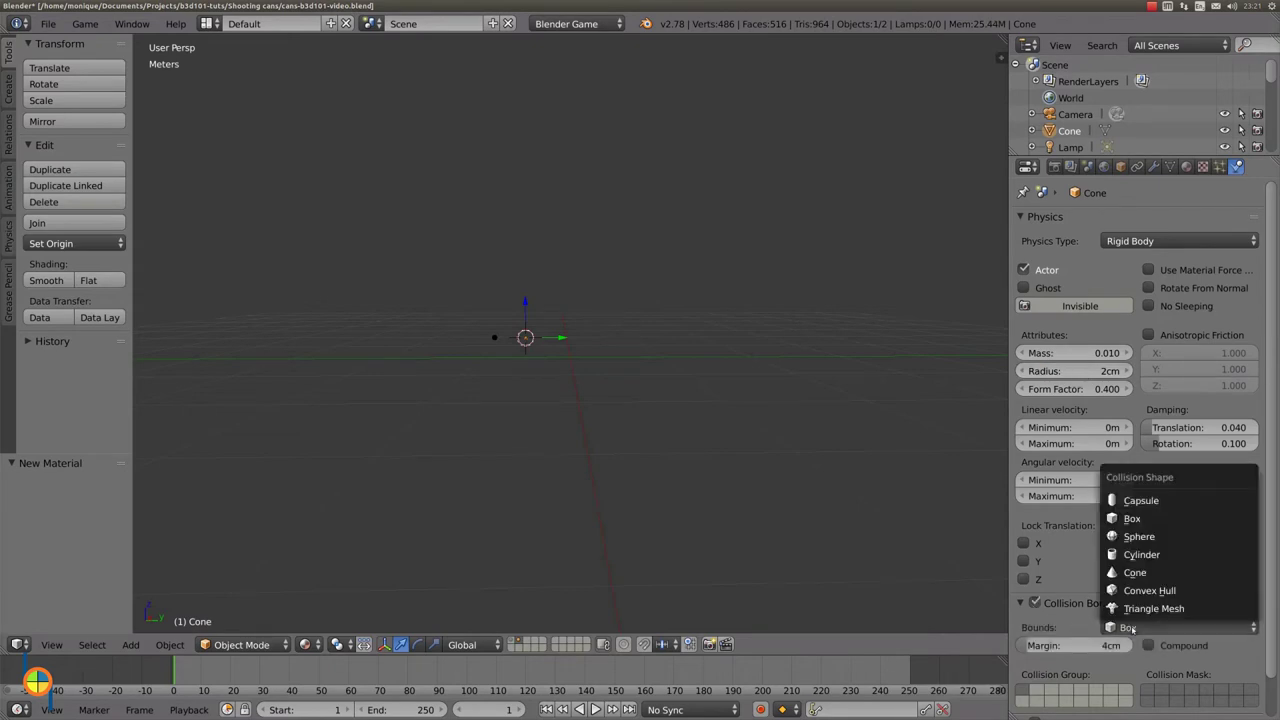
pyautogui.click(1165, 537)
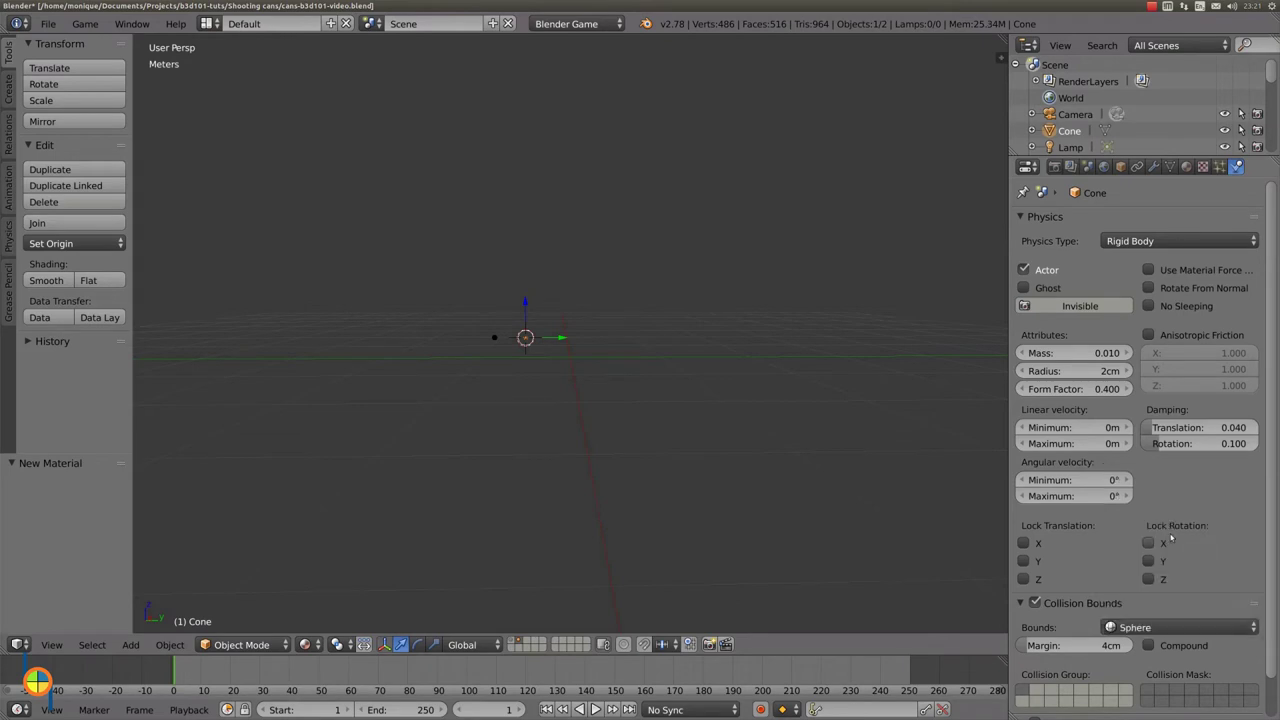
pyautogui.moveTo(518, 371); pyautogui.dragTo(450, 397, button='middle')
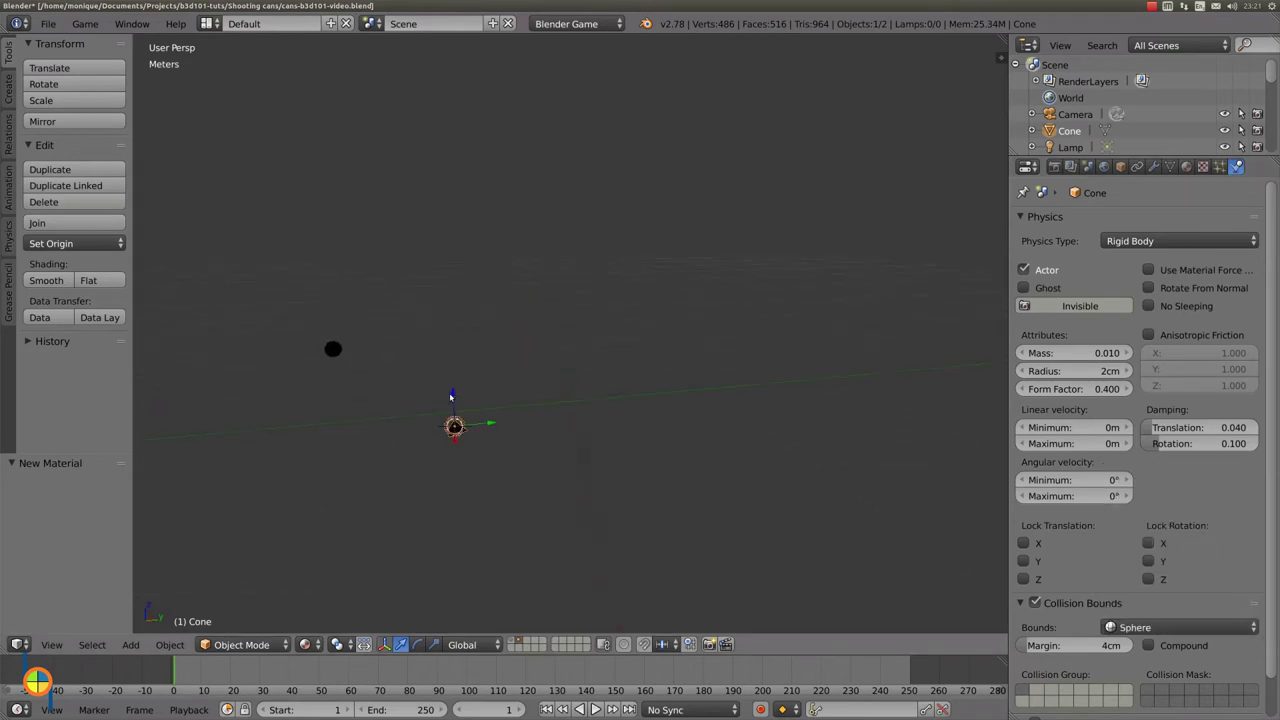
# Duplicate the cone four times, scattering the copies around it, and show Object properties.
pyautogui.hotkey('shift', 'd')
pyautogui.click(504, 399)
pyautogui.hotkey('shift', 'd')
pyautogui.click(536, 390)
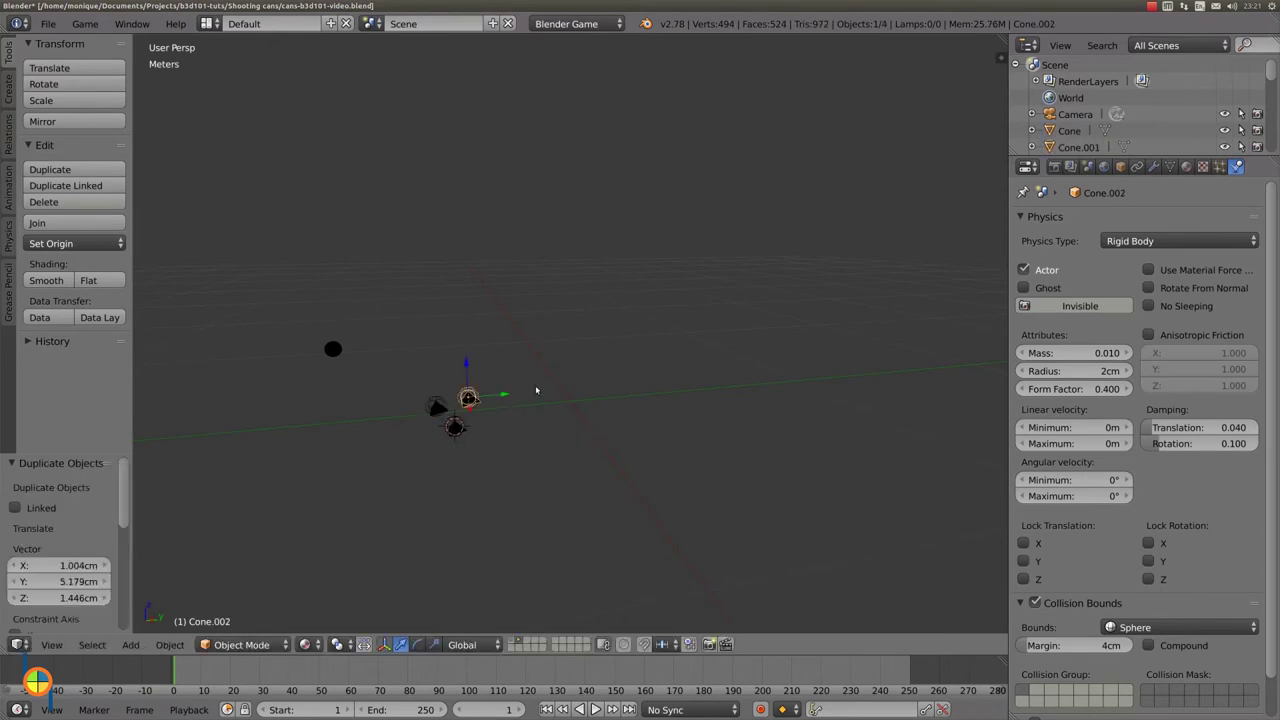
pyautogui.hotkey('shift', 'd')
pyautogui.click(548, 401)
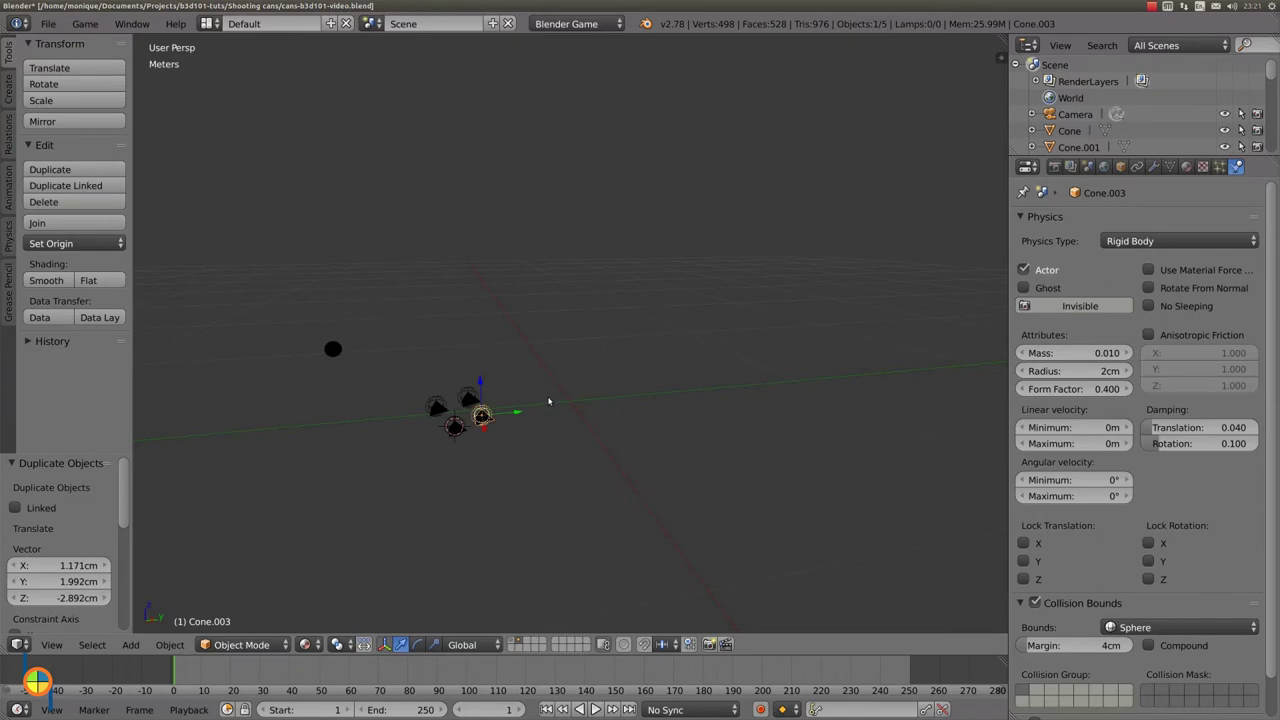
pyautogui.hotkey('shift', 'd')
pyautogui.click(571, 377)
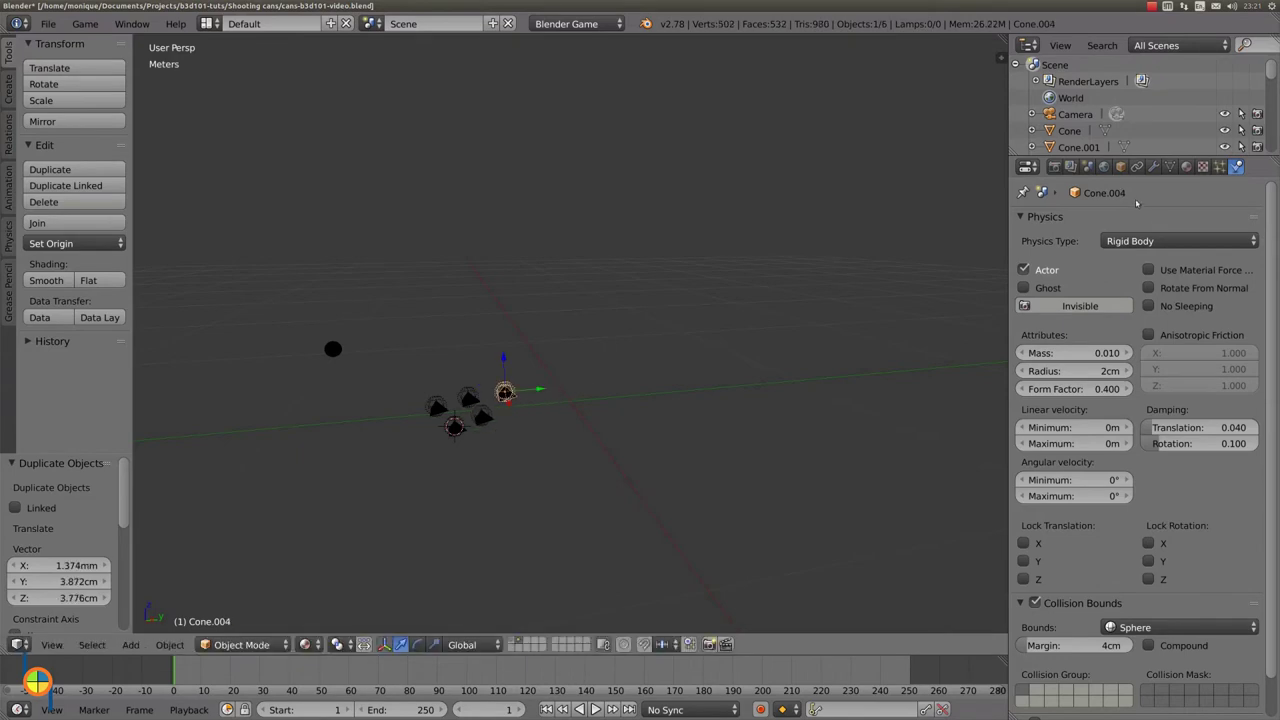
pyautogui.click(1120, 166)
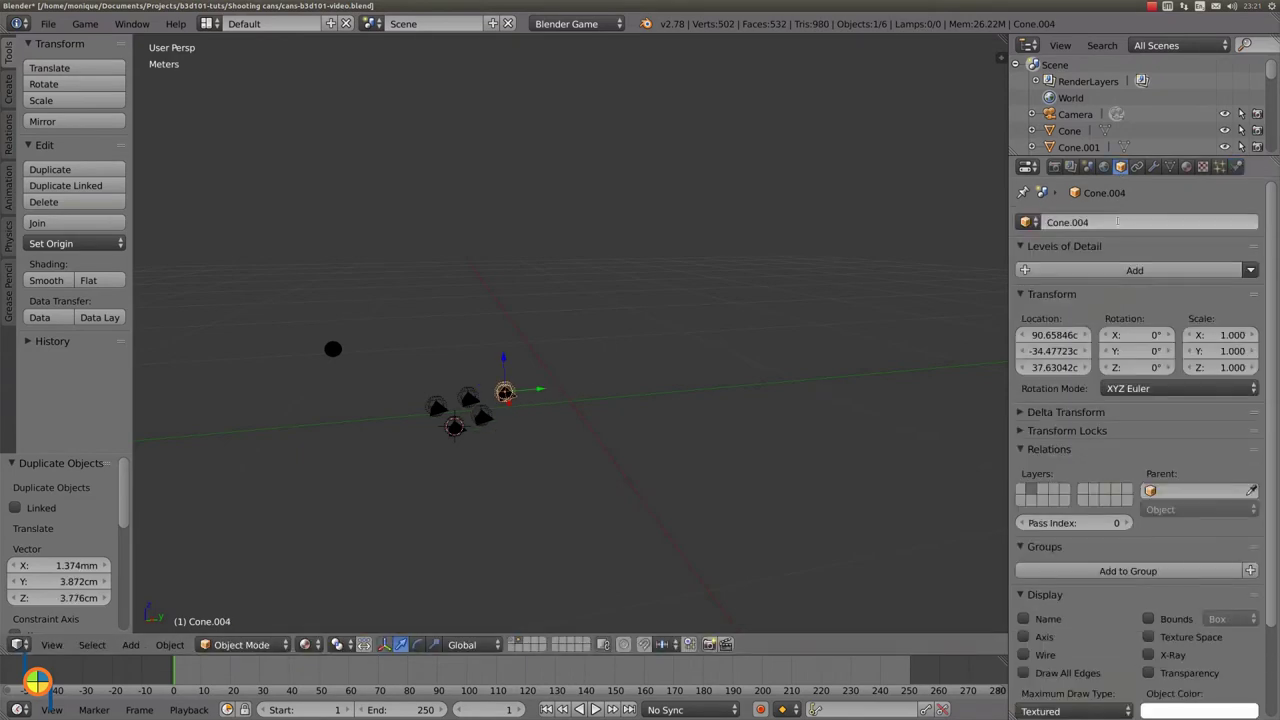
# Rename Cone.004, Cone.003 and Cone.002 to spark1, spark2 and spark3.
pyautogui.click(1117, 222)
pyautogui.write('spark1')
pyautogui.press('Return')
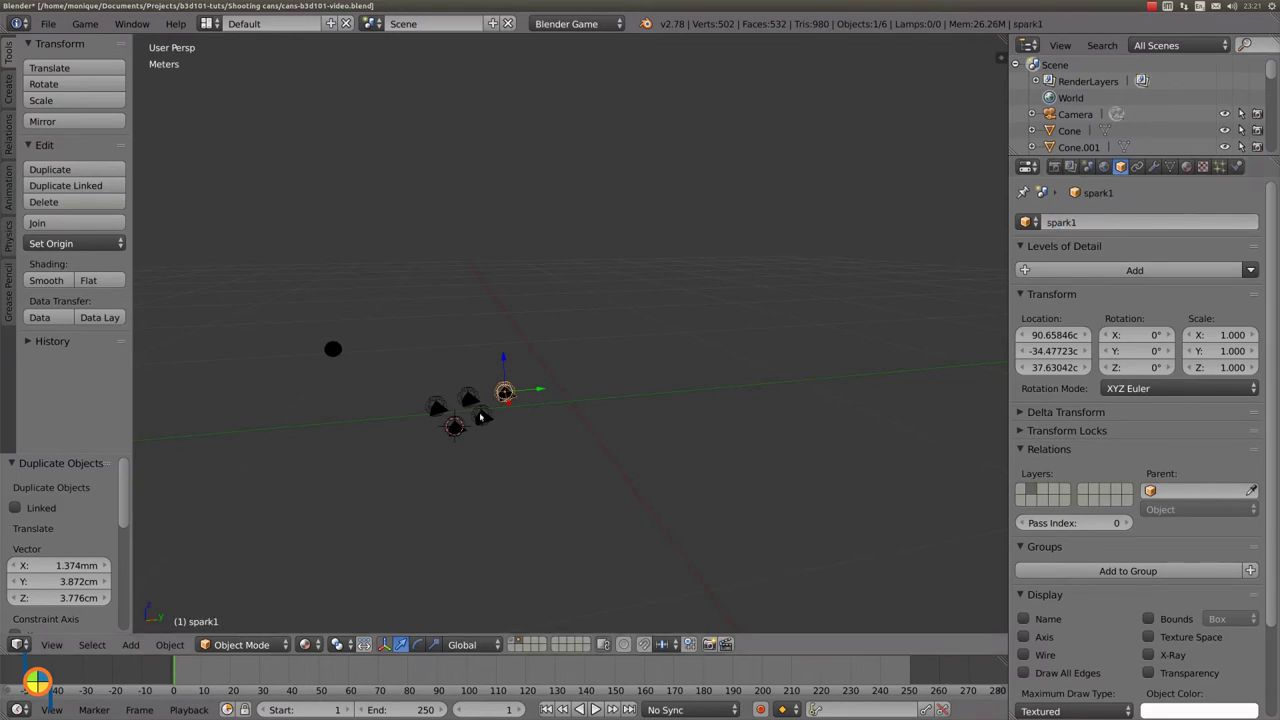
pyautogui.rightClick(498, 410)
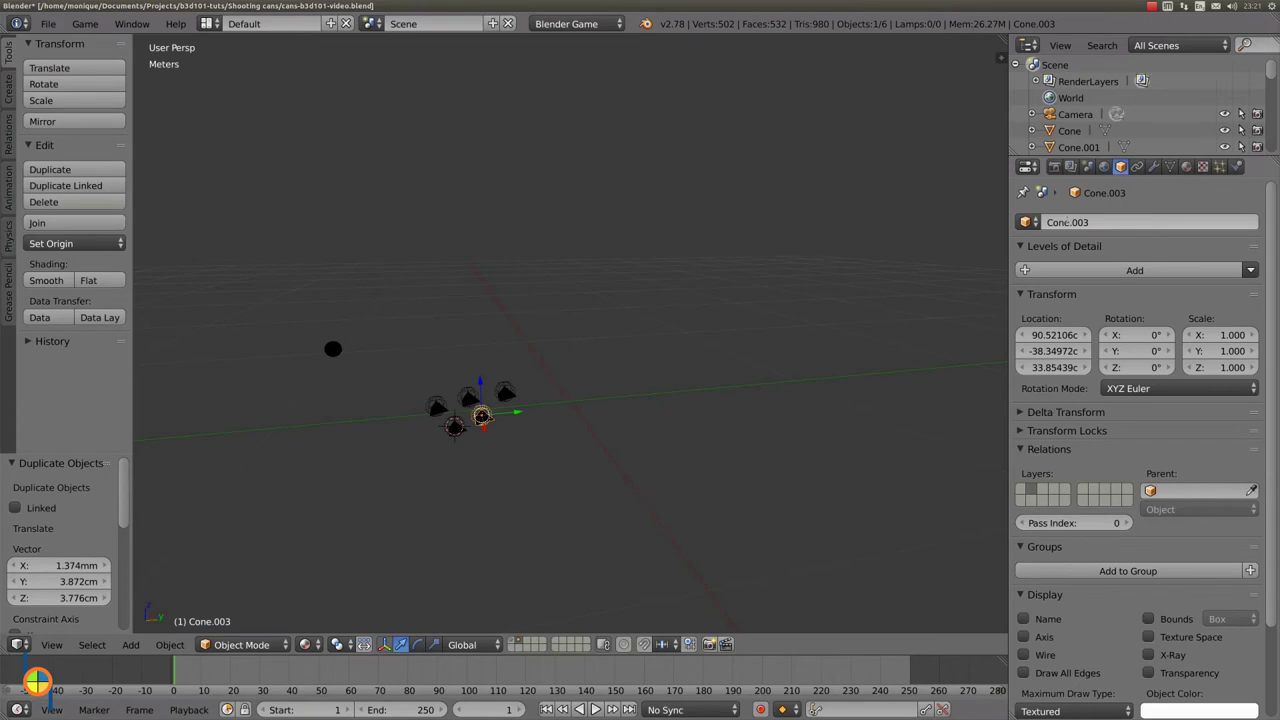
pyautogui.click(1067, 222)
pyautogui.write('spark2')
pyautogui.press('Return')
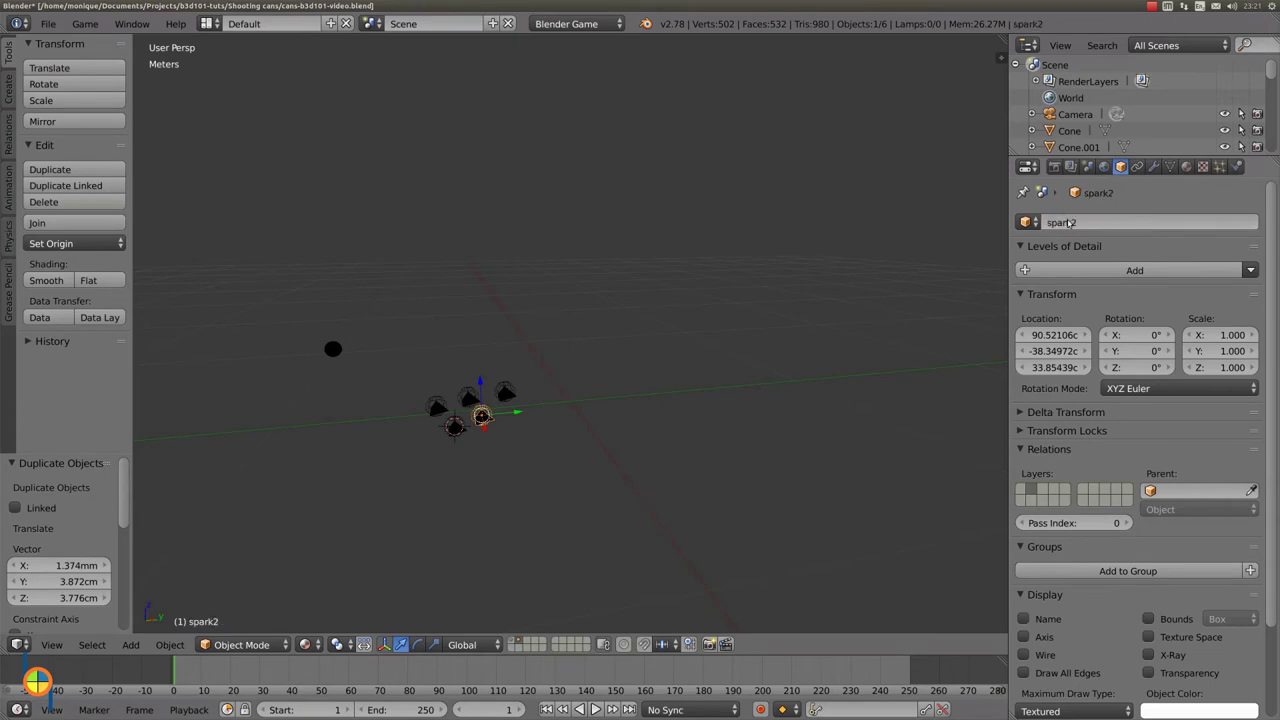
pyautogui.rightClick(470, 398)
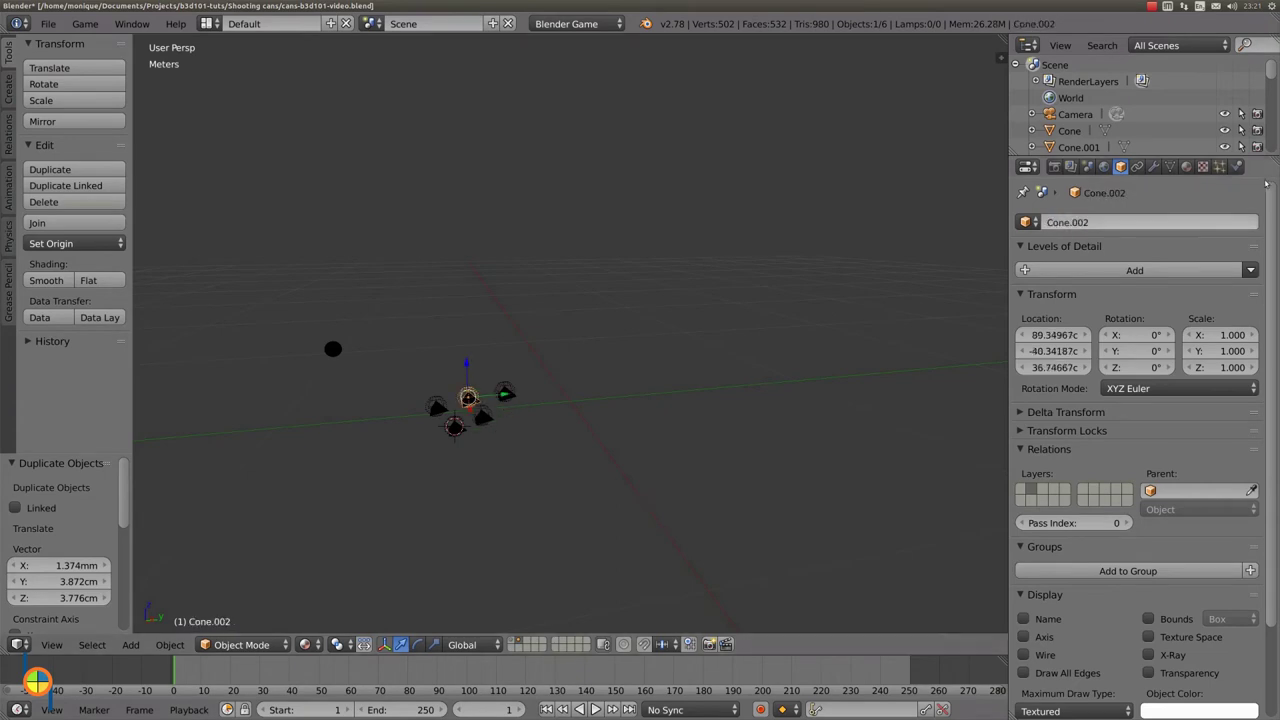
pyautogui.click(1171, 222)
pyautogui.write('spark3')
pyautogui.press('Return')
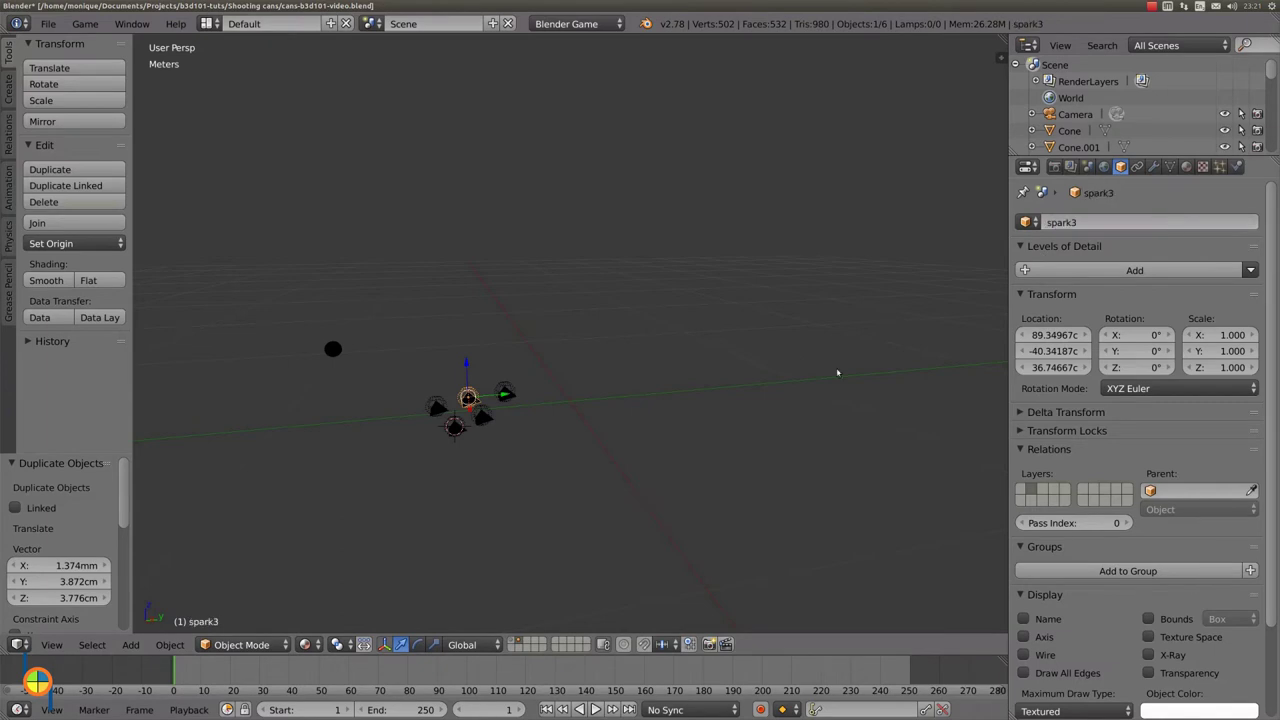
# Rename the original cone to spark4 and the remaining cone to spark5.
pyautogui.rightClick(455, 428)
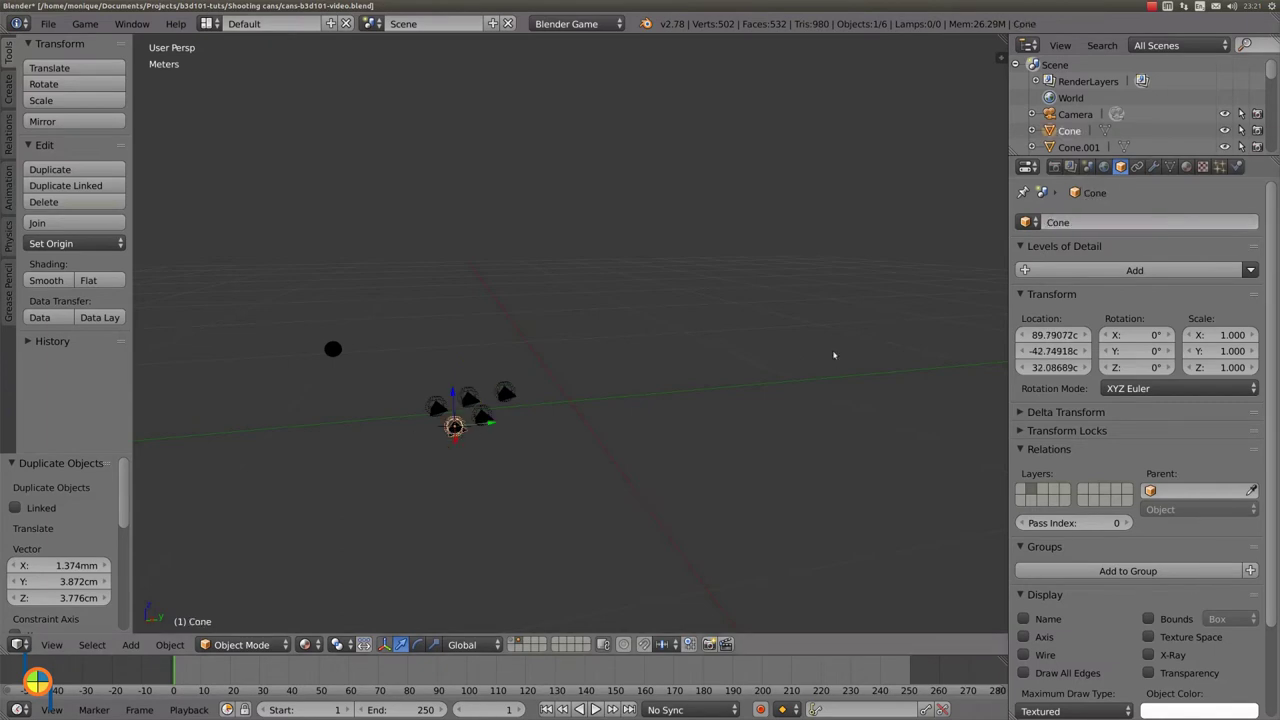
pyautogui.click(1098, 222)
pyautogui.write('spark')
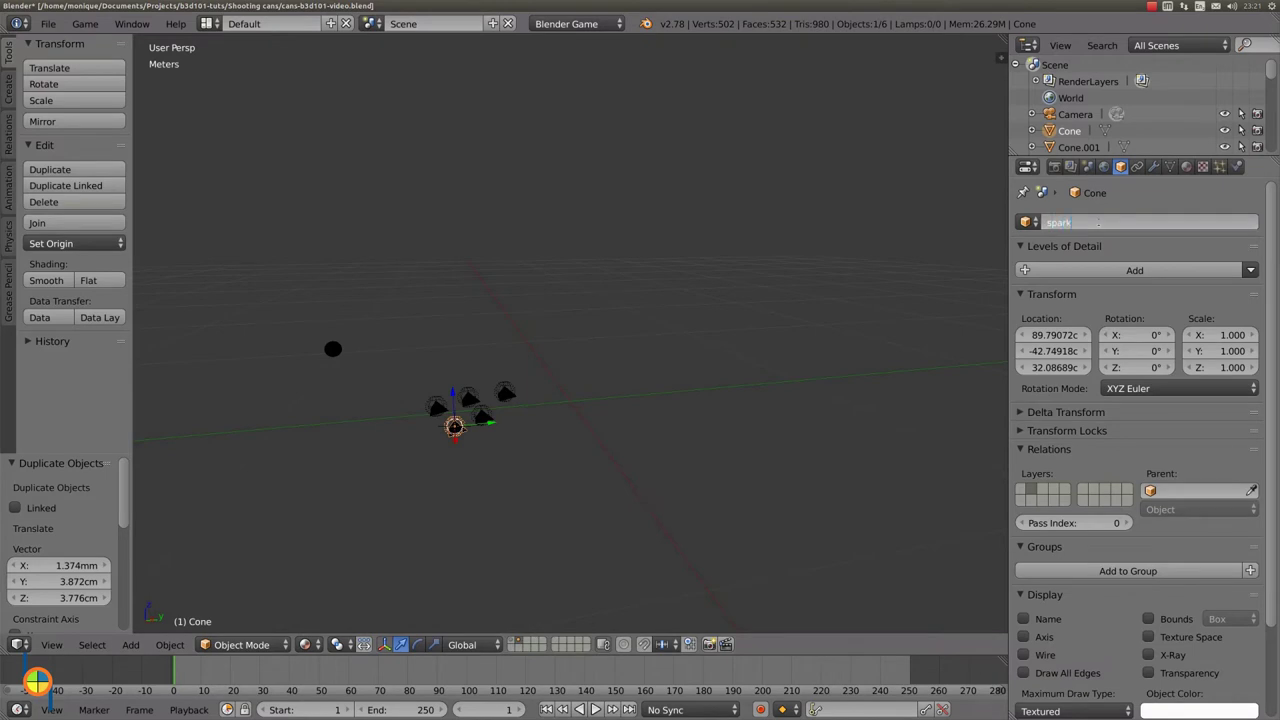
pyautogui.write('4')
pyautogui.press('Return')
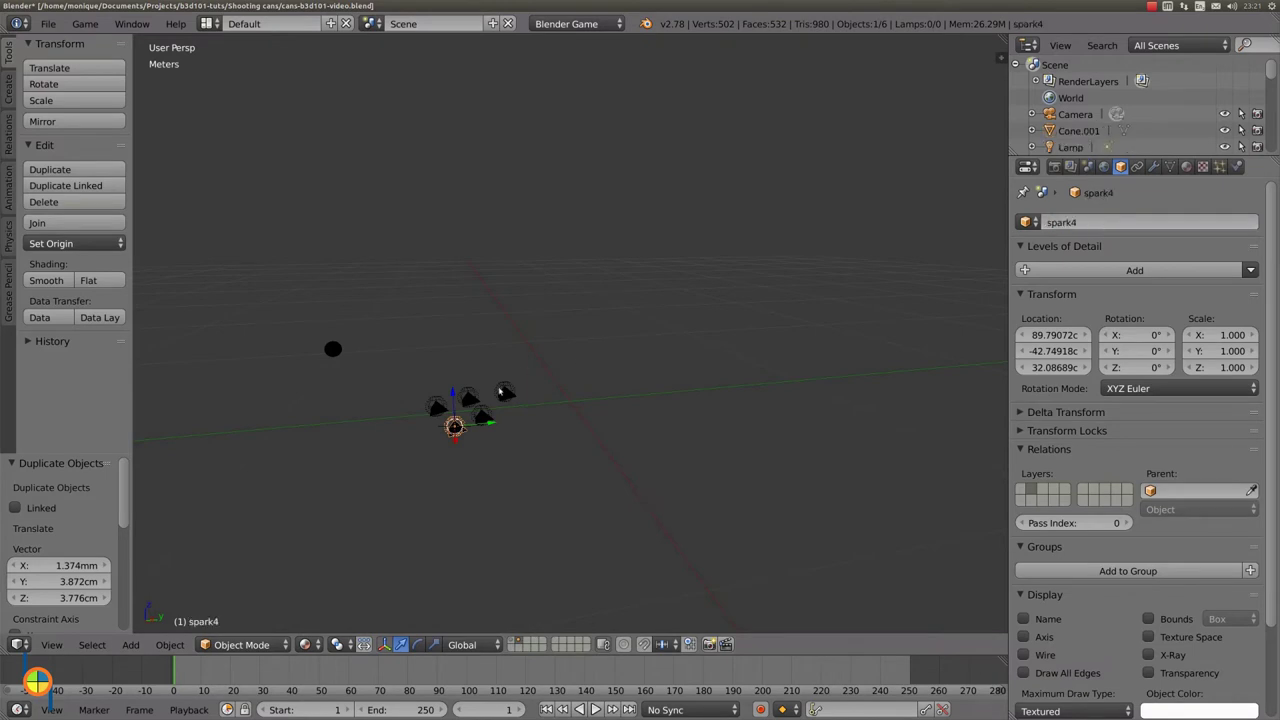
pyautogui.rightClick(438, 408)
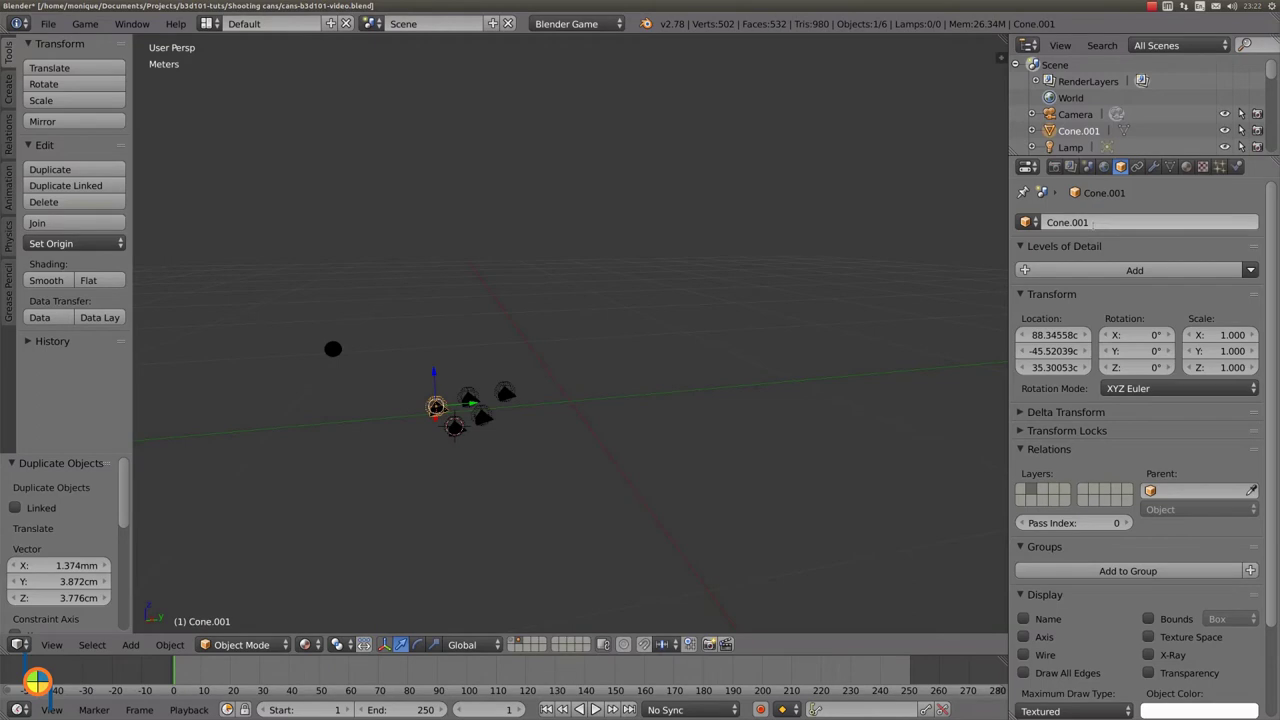
pyautogui.click(1093, 222)
pyautogui.write('spark5')
pyautogui.press('Return')
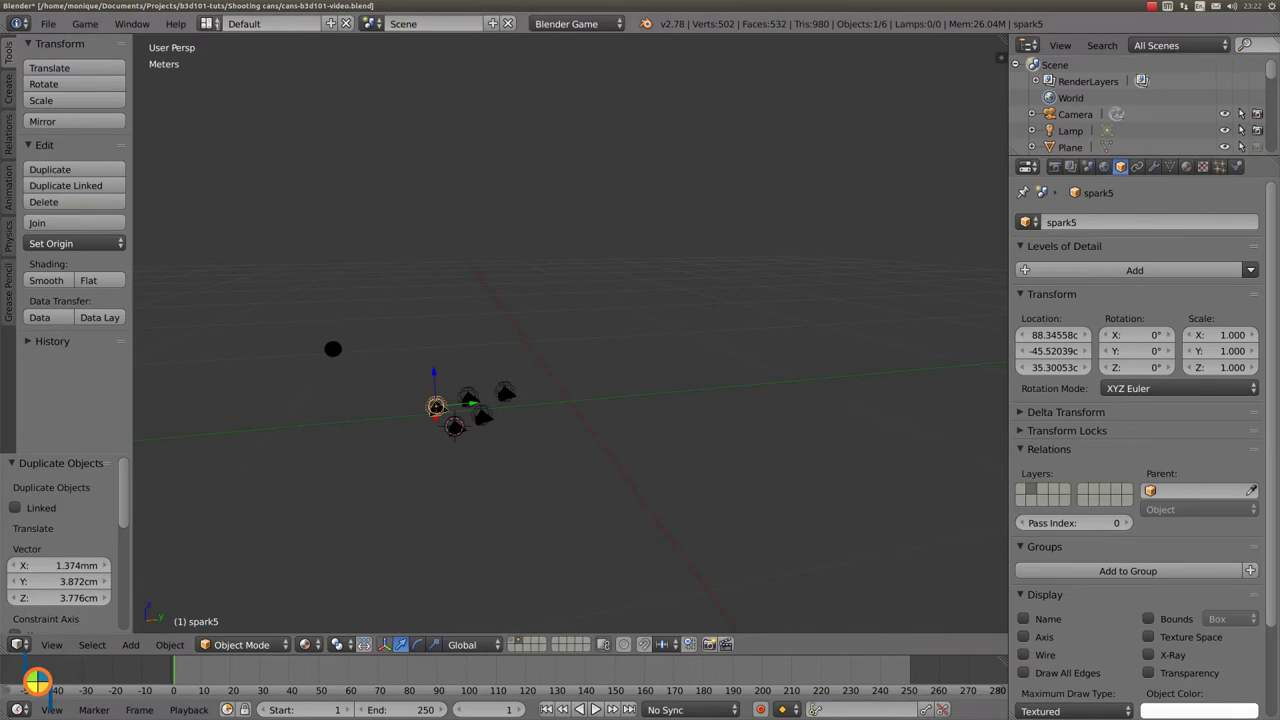
pyautogui.click(206, 23)
# In Game Logic, add a Collision.001 sensor to the ball linked to a new And.001 controller.
pyautogui.click(255, 112)
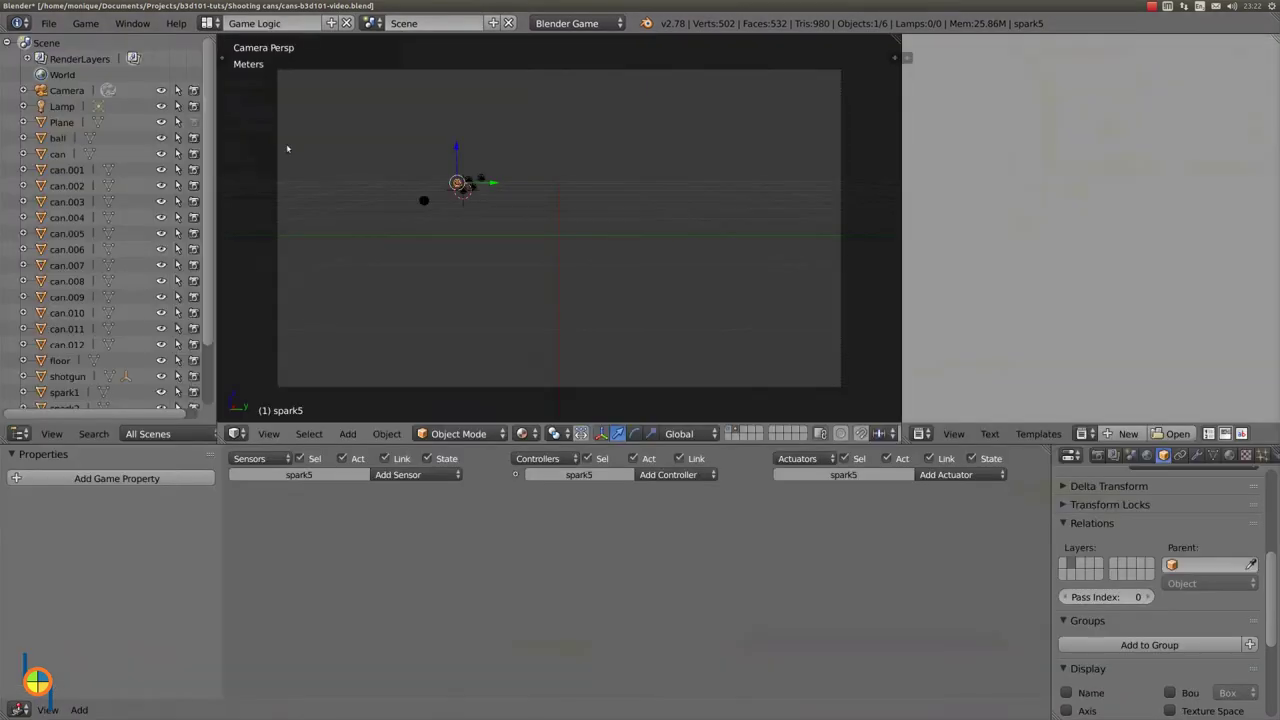
pyautogui.rightClick(423, 201)
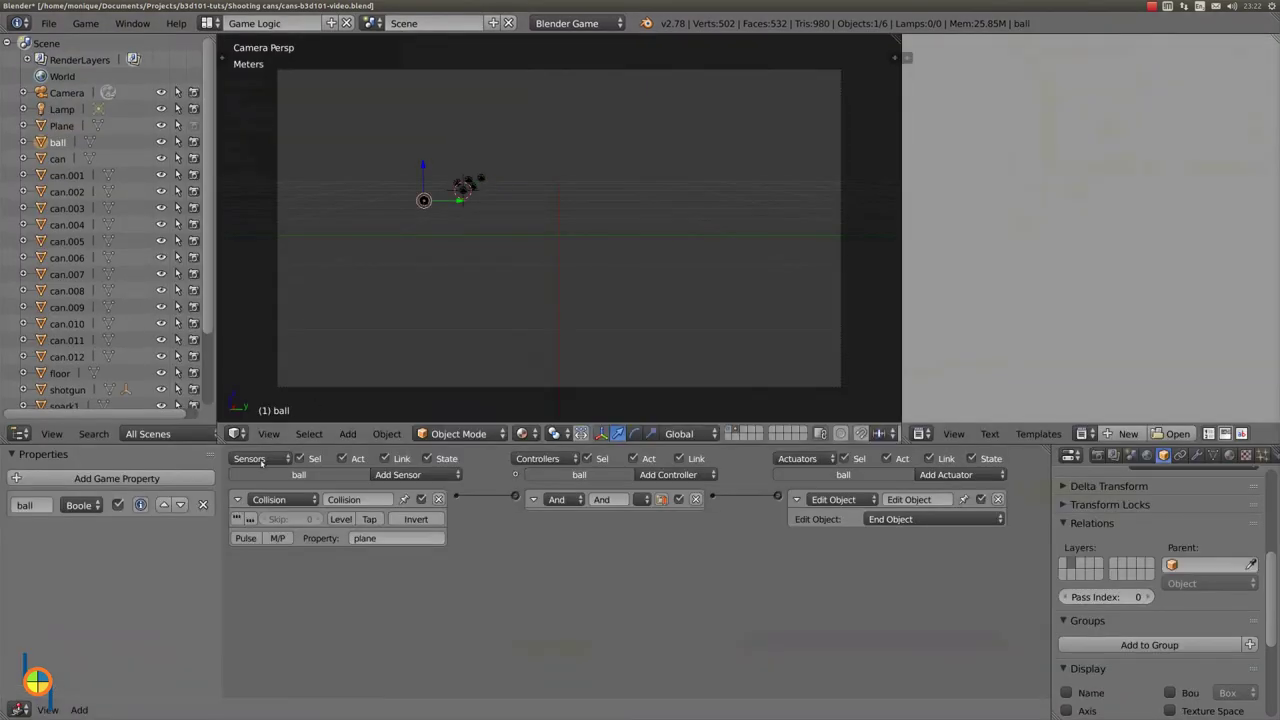
pyautogui.click(237, 499)
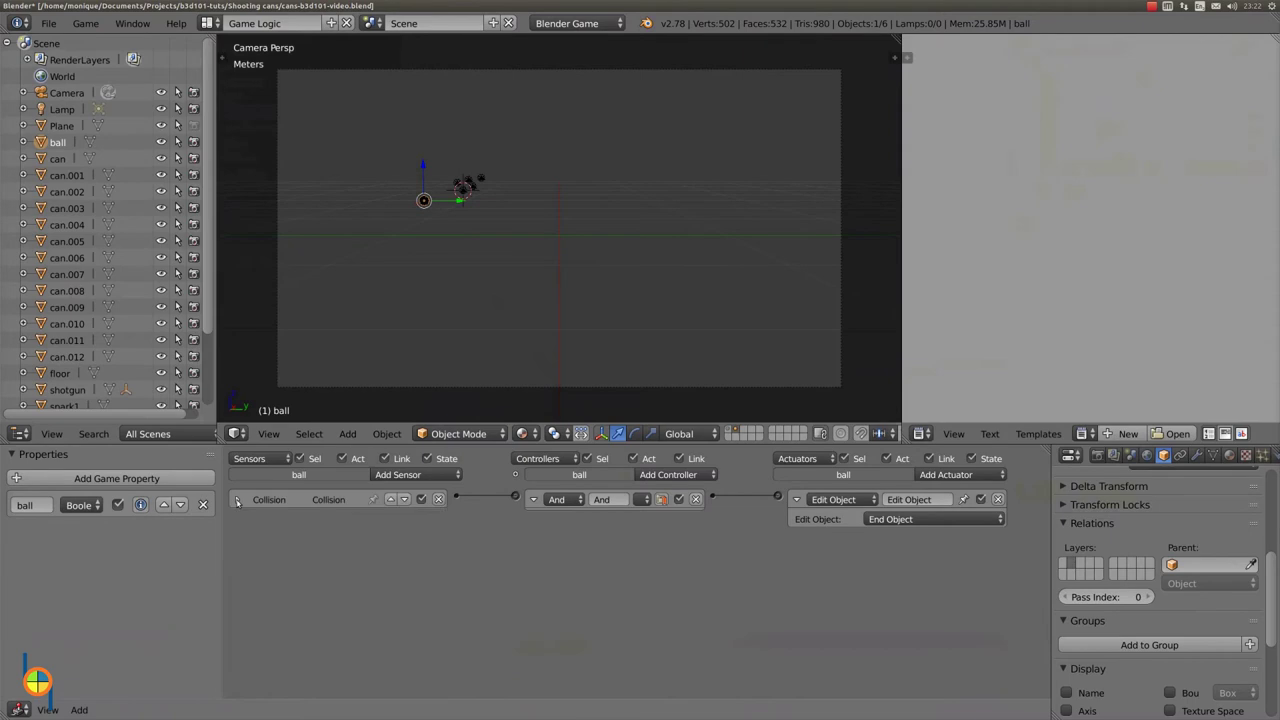
pyautogui.click(390, 477)
pyautogui.click(413, 522)
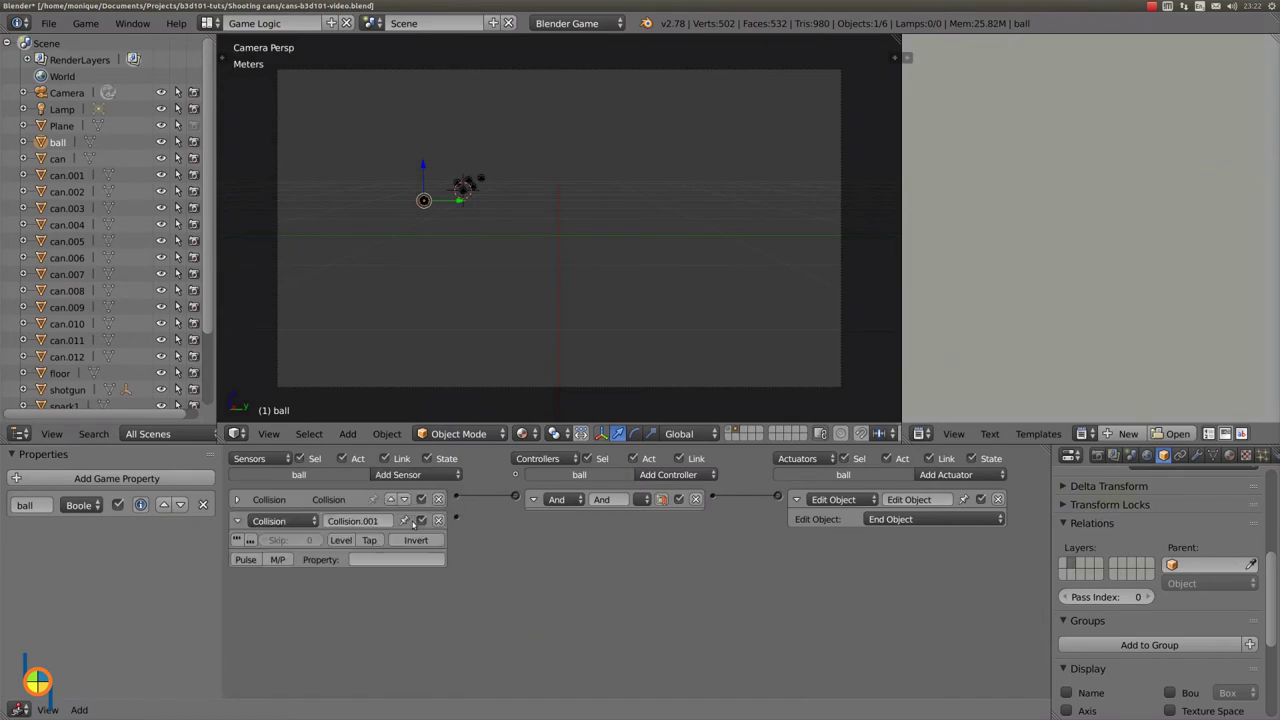
pyautogui.click(657, 478)
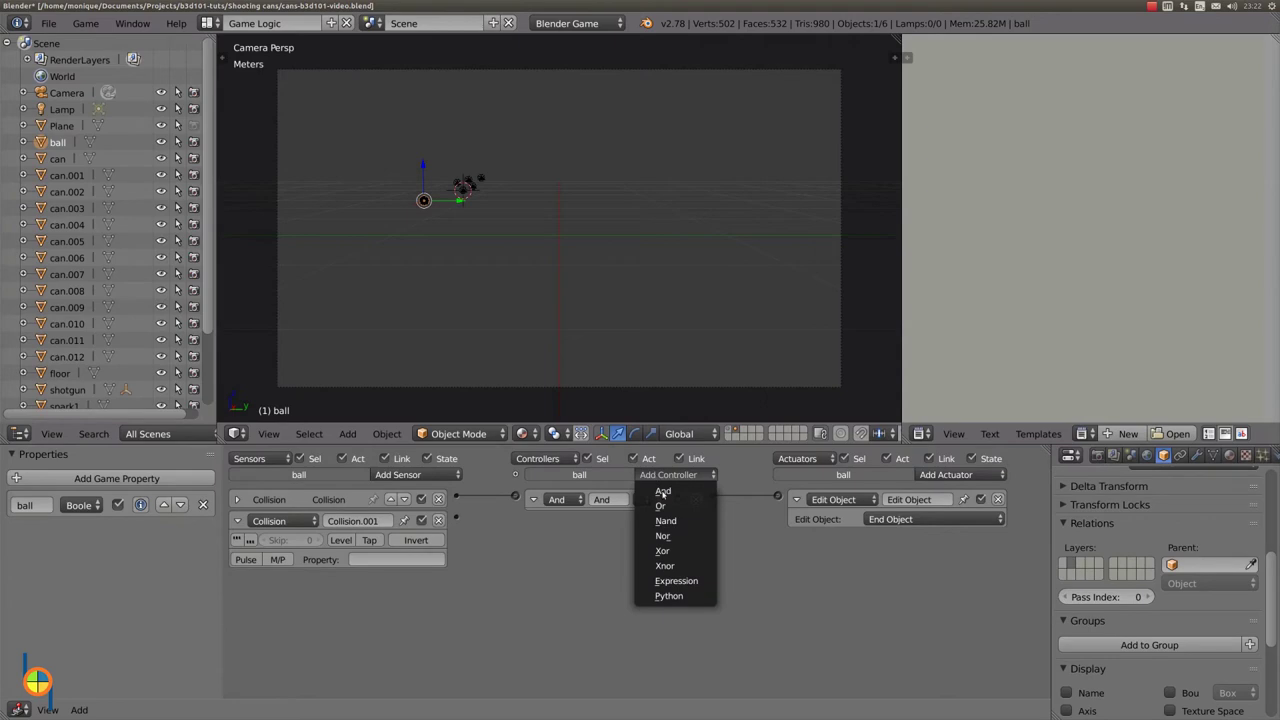
pyautogui.click(663, 490)
pyautogui.moveTo(461, 517); pyautogui.dragTo(515, 518)
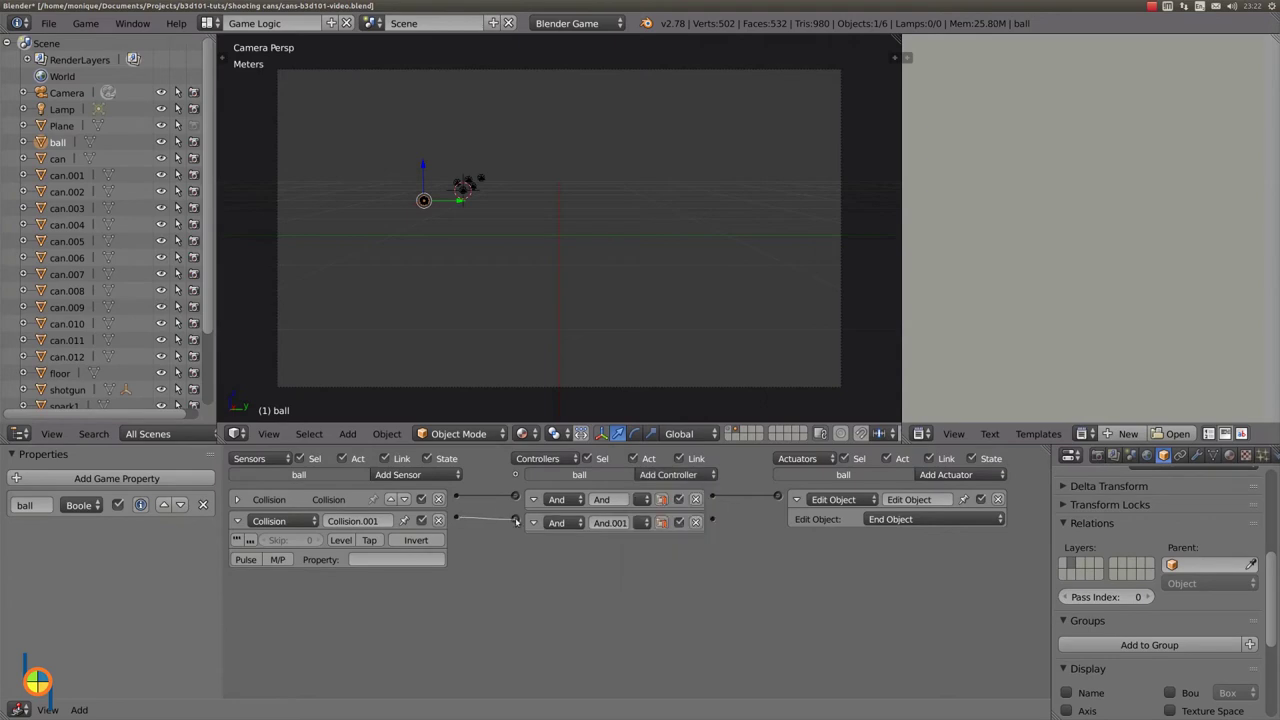
pyautogui.click(942, 477)
# Add an Add Object actuator to the ball that spawns spark1 with Time 1.
pyautogui.click(957, 415)
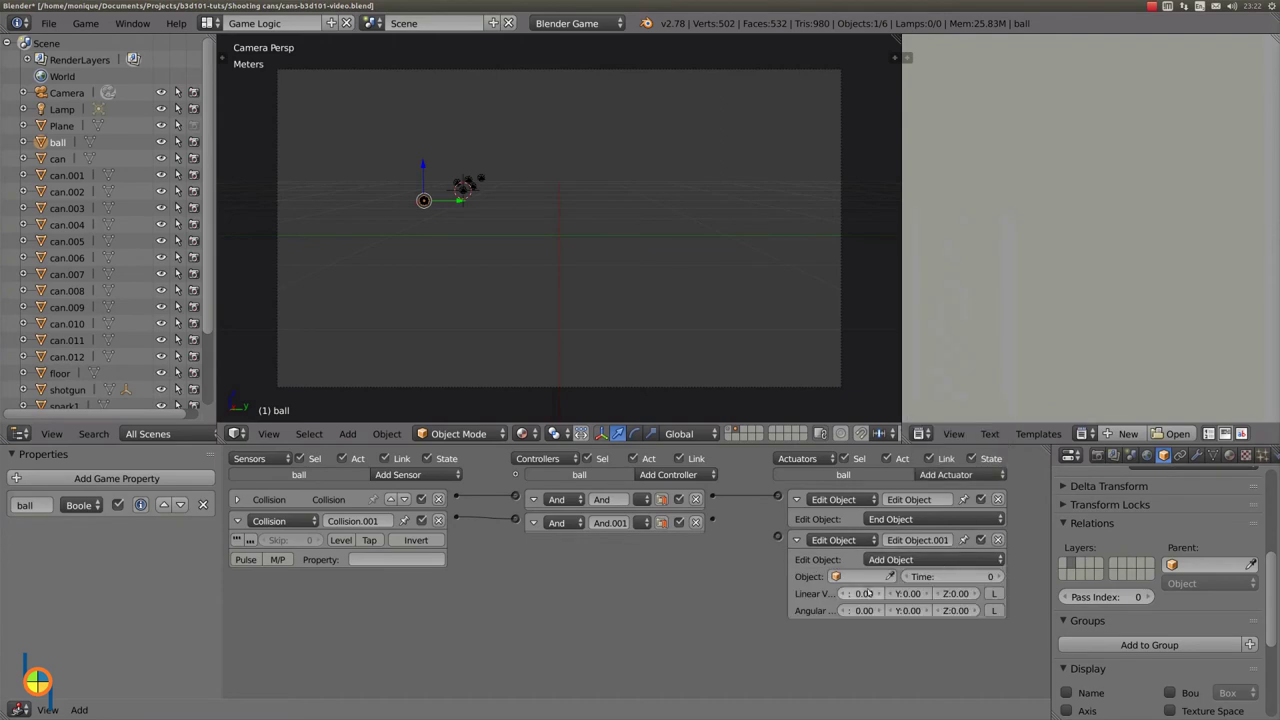
pyautogui.click(865, 577)
pyautogui.scroll(-2, 888, 538)
pyautogui.click(886, 540)
pyautogui.click(944, 577)
pyautogui.write('1')
pyautogui.click(796, 541)
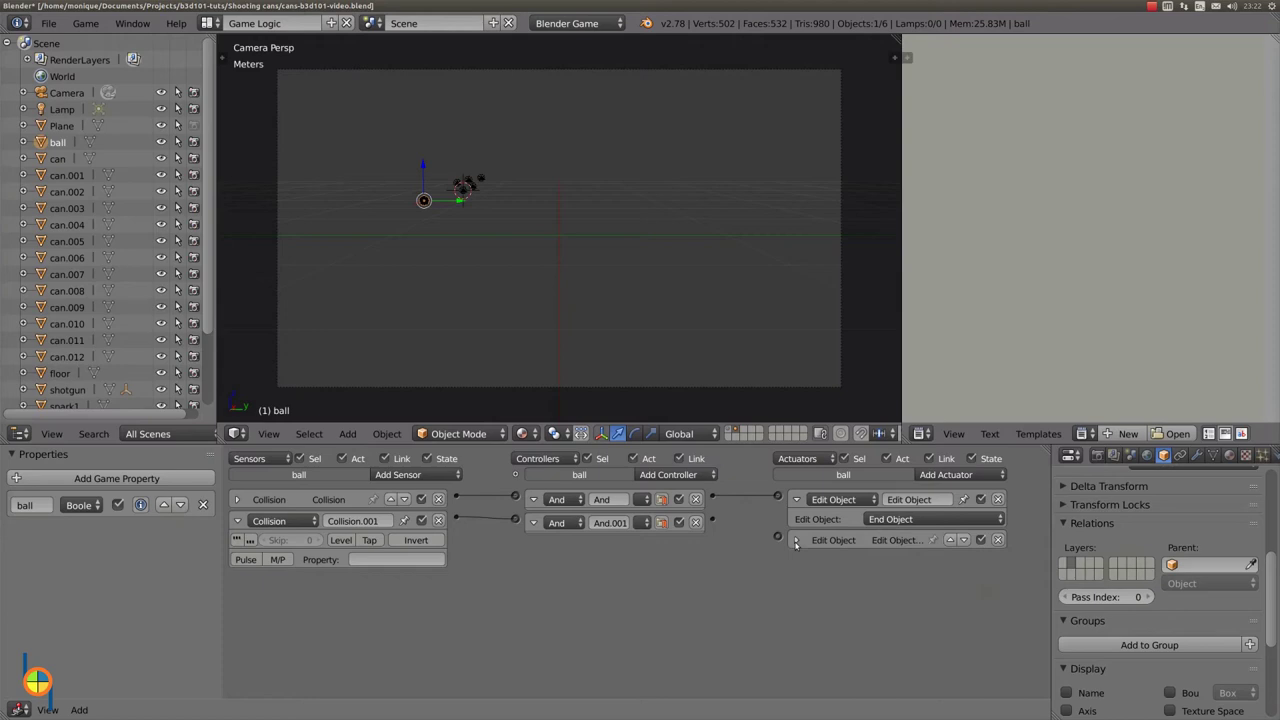
# Add a second Add Object actuator that spawns spark2.
pyautogui.click(946, 475)
pyautogui.click(966, 414)
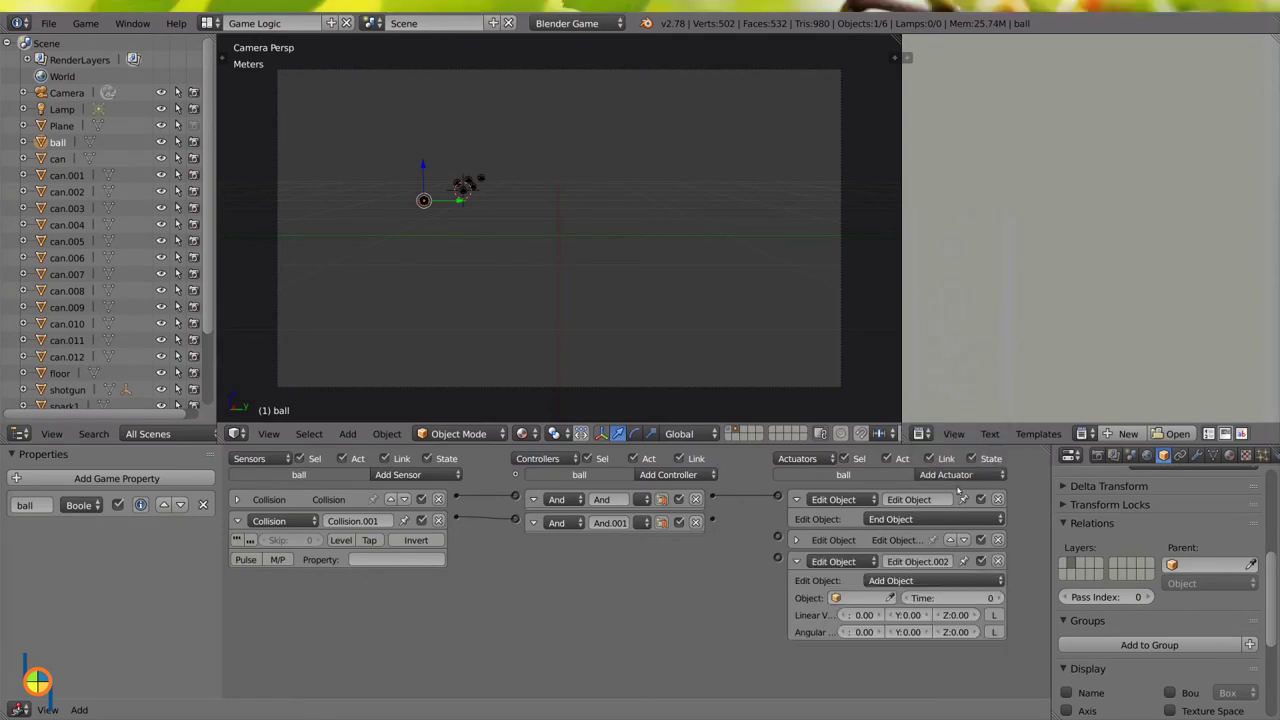
pyautogui.click(866, 599)
pyautogui.scroll(-3, 917, 557)
pyautogui.scroll(-3, 912, 557)
pyautogui.scroll(-3, 908, 557)
pyautogui.click(903, 565)
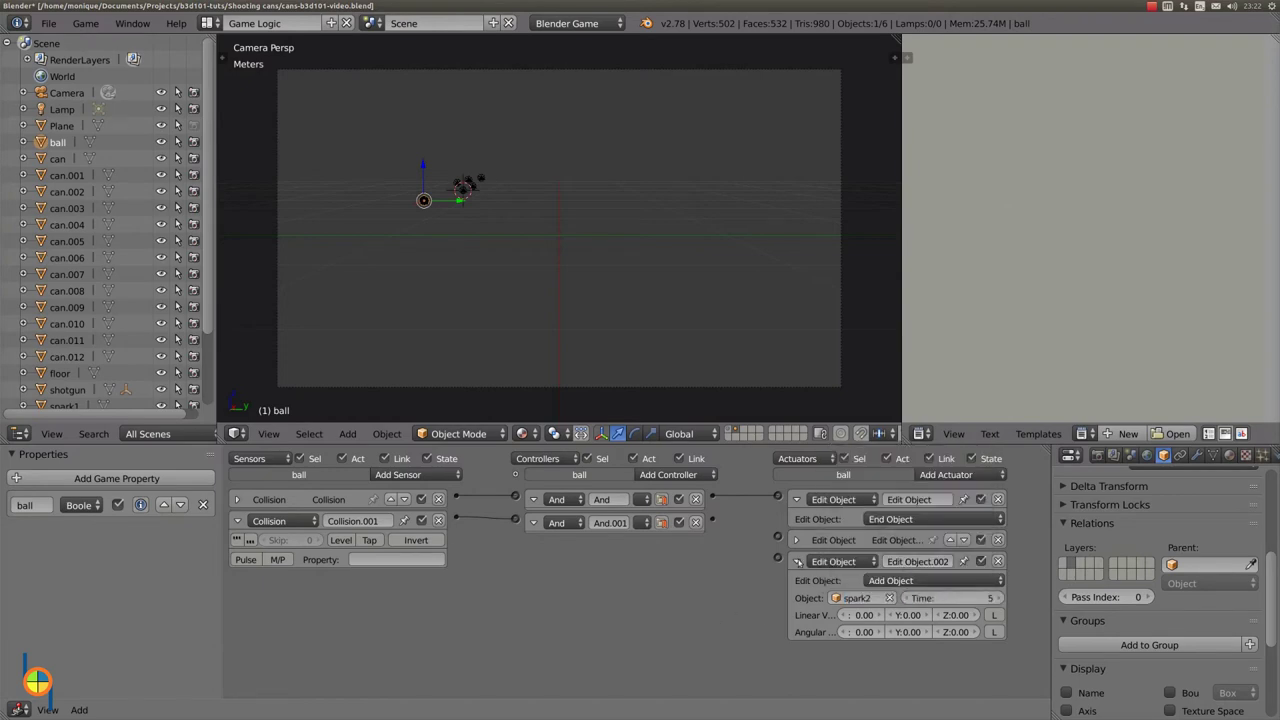
pyautogui.click(797, 561)
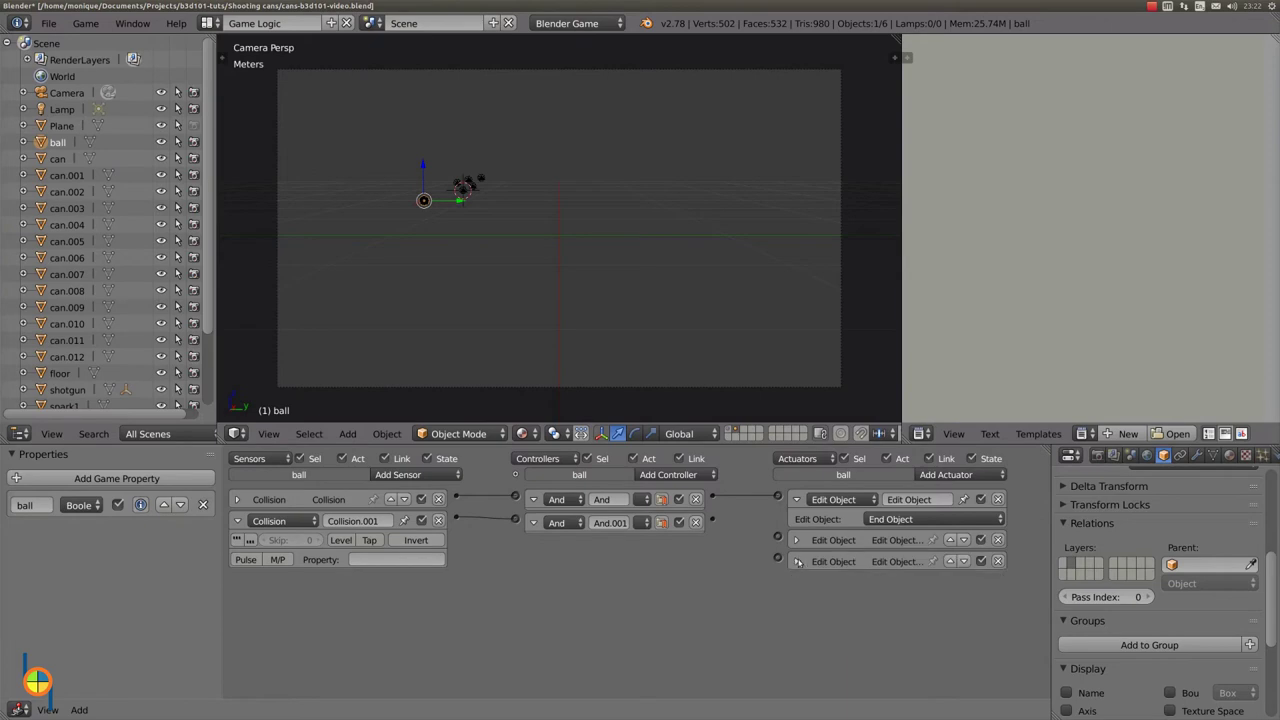
# Add a third Add Object actuator that spawns spark3.
pyautogui.click(975, 474)
pyautogui.click(973, 416)
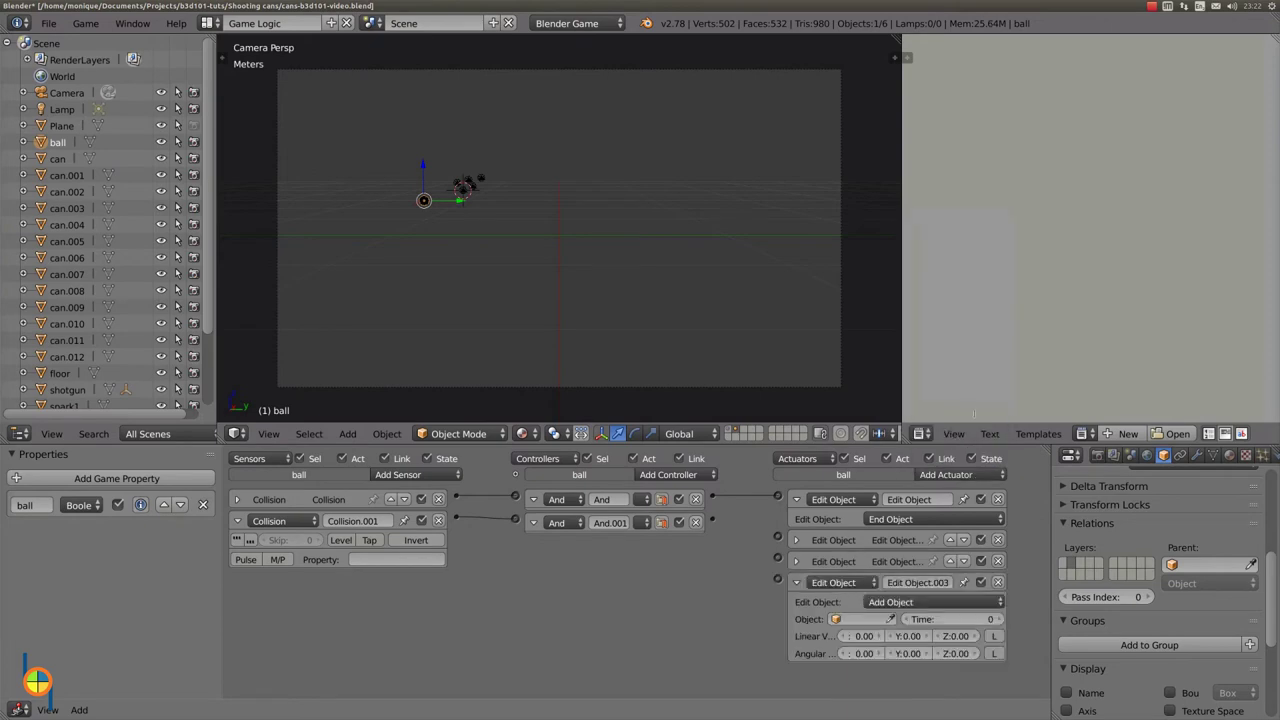
pyautogui.click(867, 620)
pyautogui.scroll(-6, 929, 555)
pyautogui.click(910, 577)
pyautogui.click(796, 583)
pyautogui.click(900, 520)
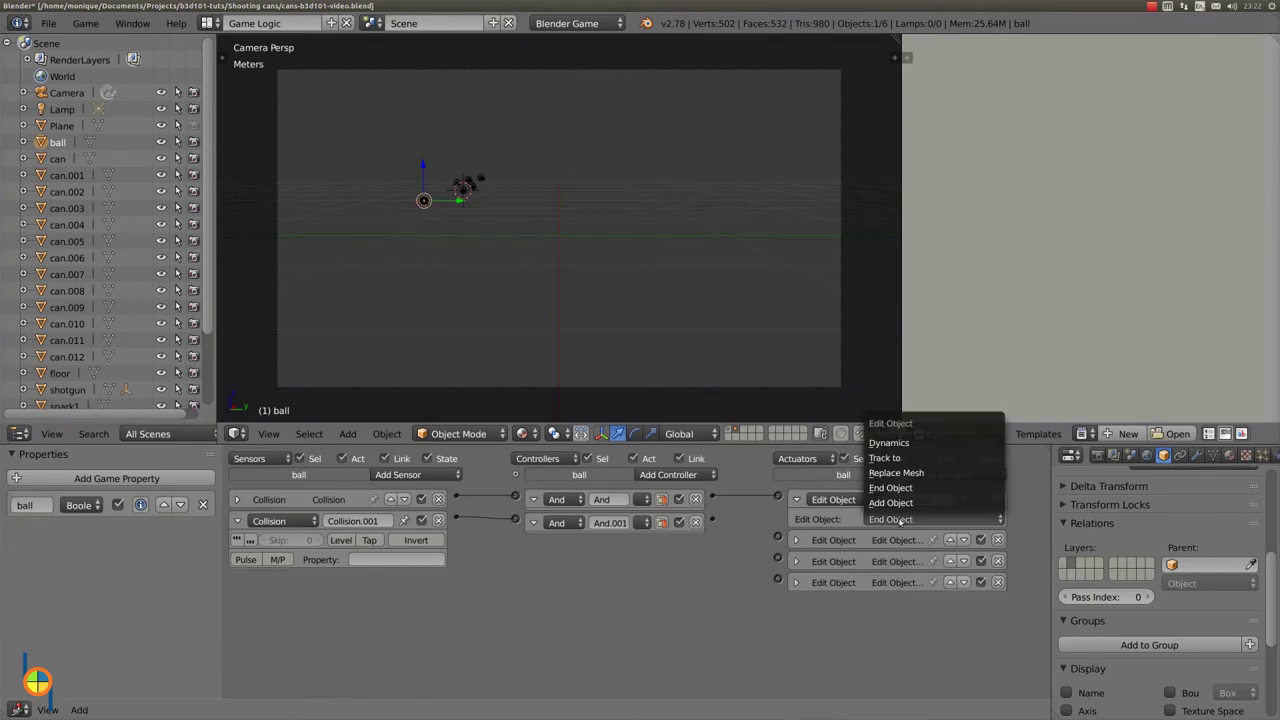
pyautogui.click(1029, 469)
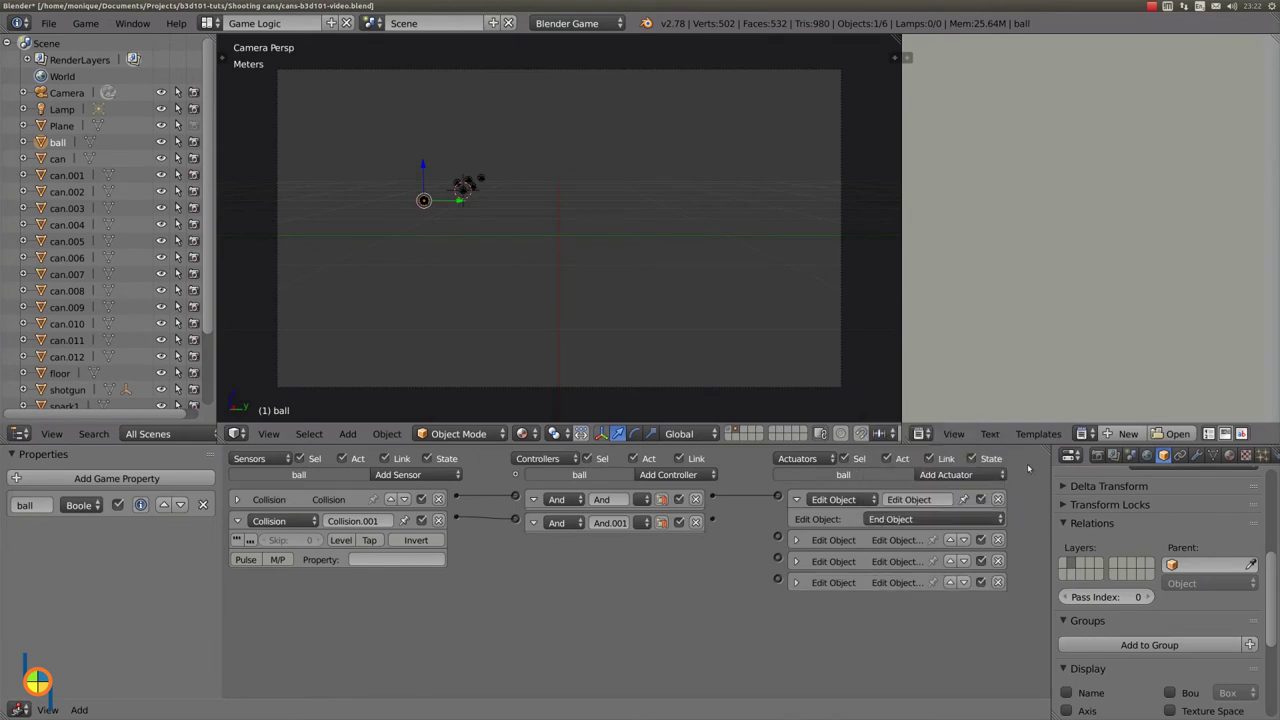
# Add a fourth Add Object actuator that spawns spark4 with Time 10.
pyautogui.click(985, 477)
pyautogui.click(968, 414)
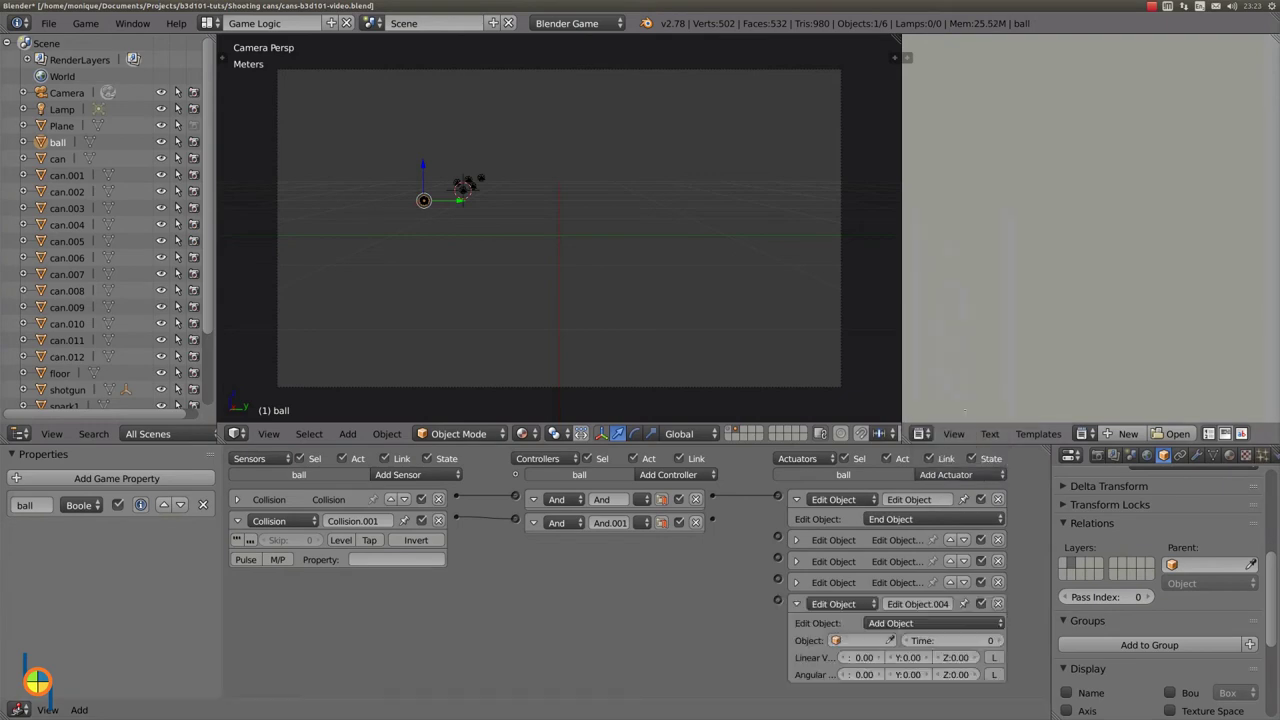
pyautogui.click(856, 640)
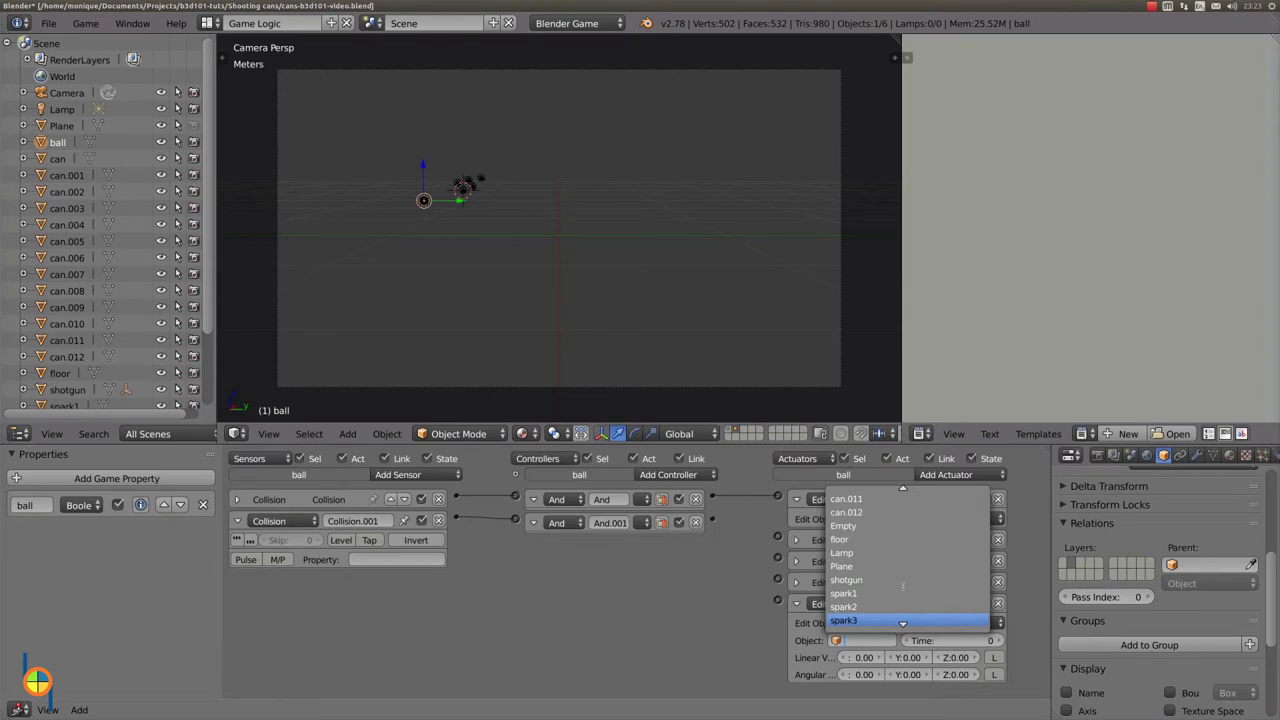
pyautogui.scroll(-2, 900, 600)
pyautogui.click(897, 604)
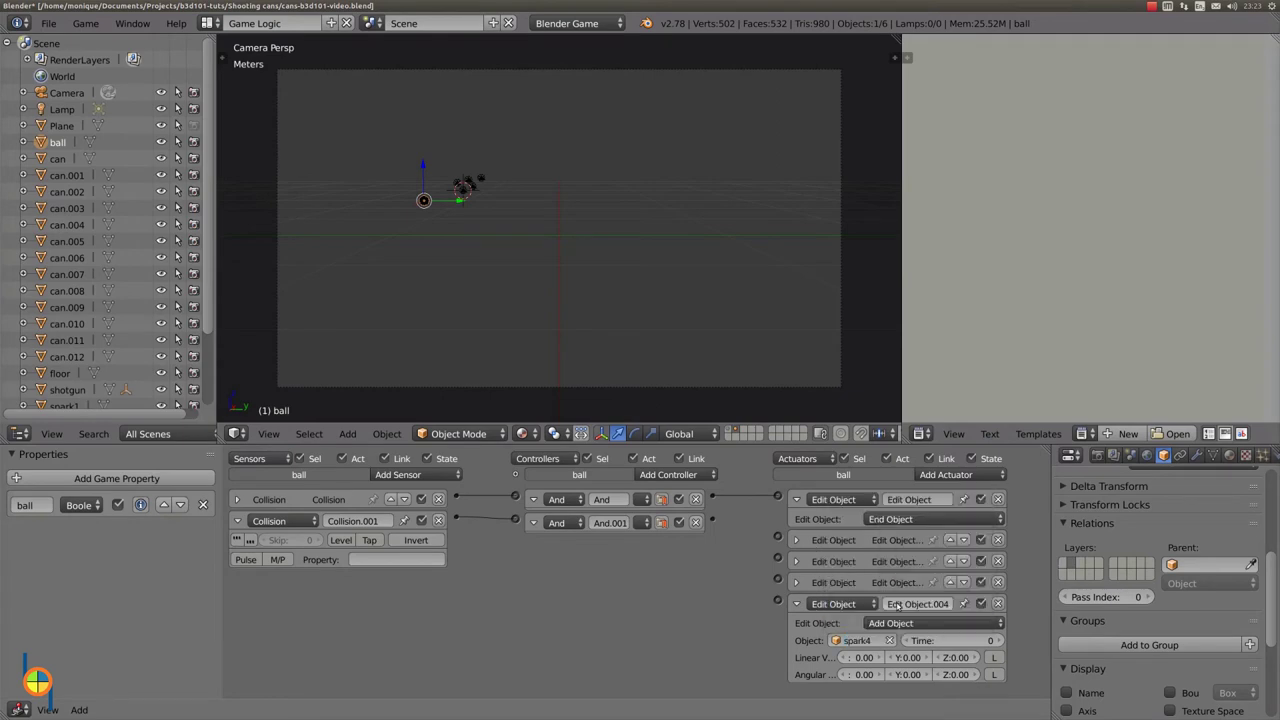
pyautogui.click(950, 641)
pyautogui.write('10')
pyautogui.press('Return')
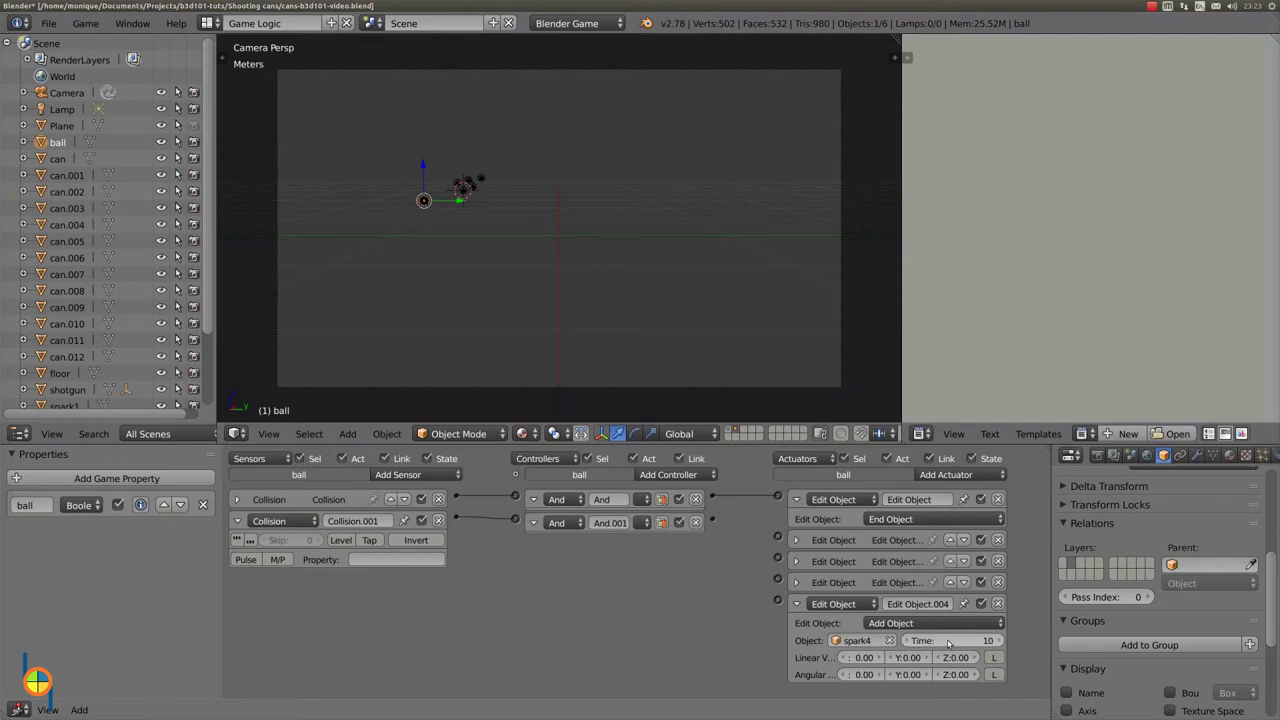
pyautogui.click(797, 604)
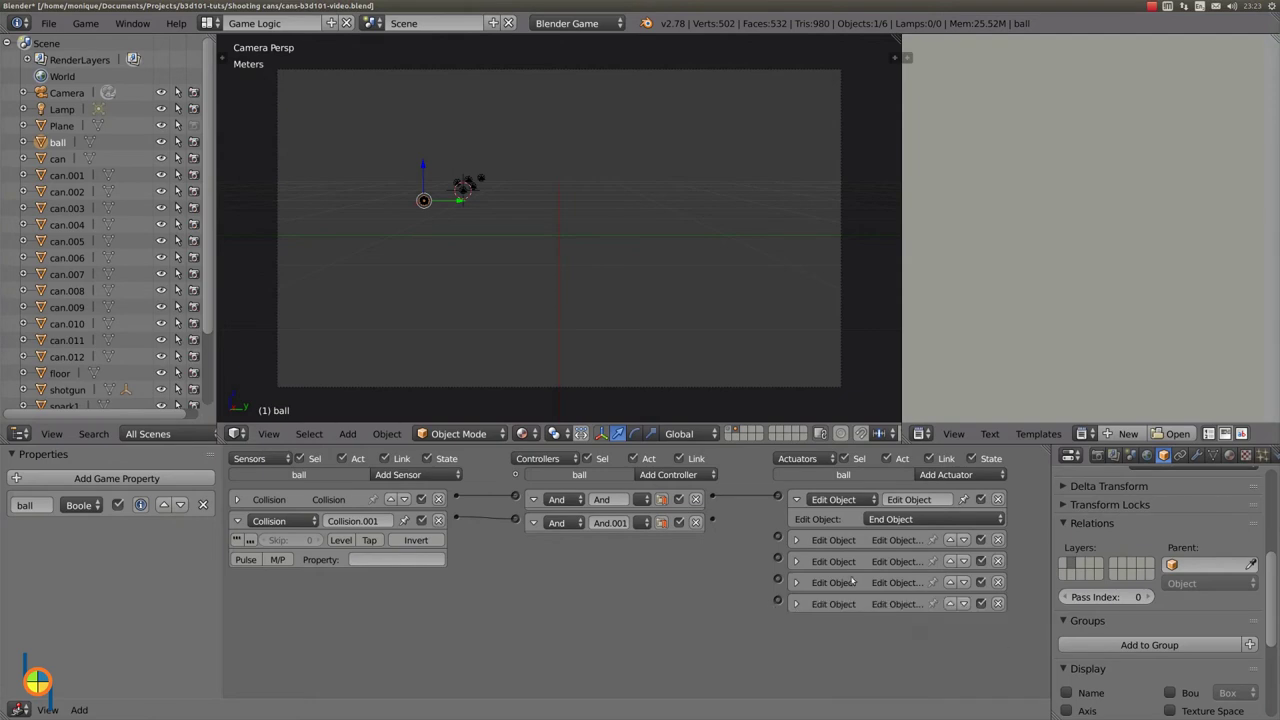
# Add a fifth Add Object actuator that spawns spark5 with Time 5.
pyautogui.click(964, 481)
pyautogui.click(972, 416)
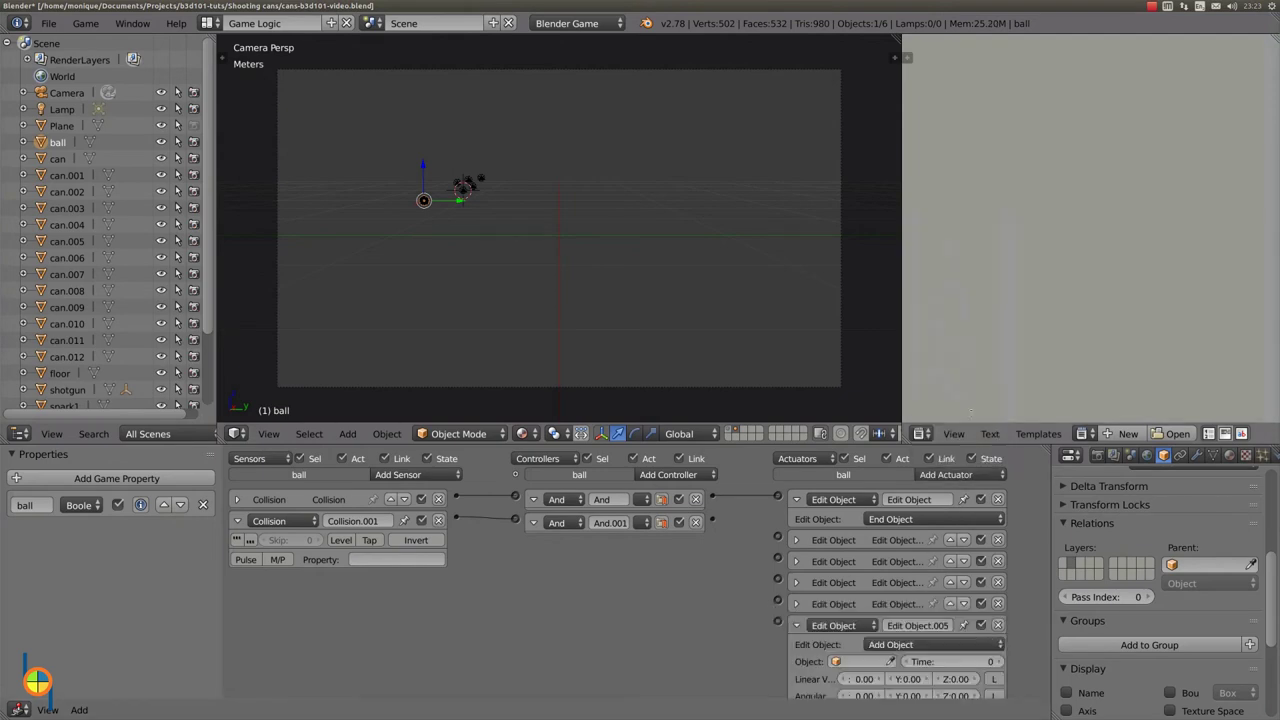
pyautogui.click(866, 662)
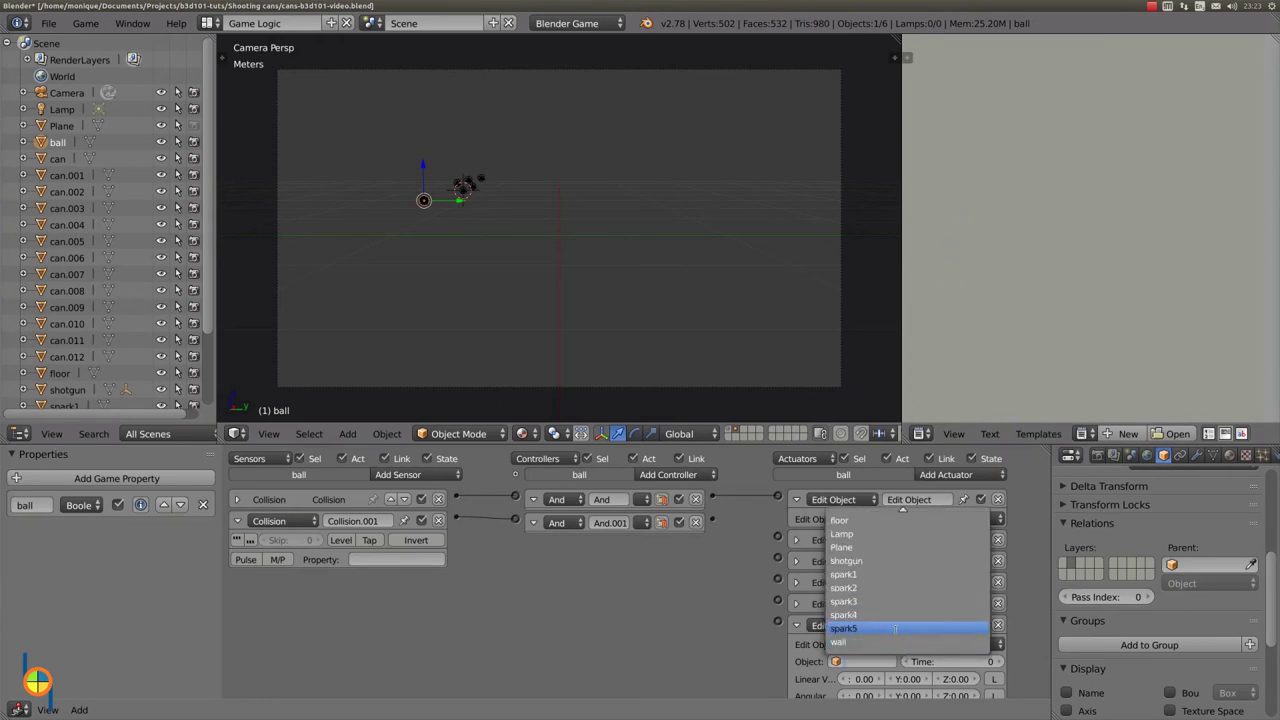
pyautogui.click(895, 628)
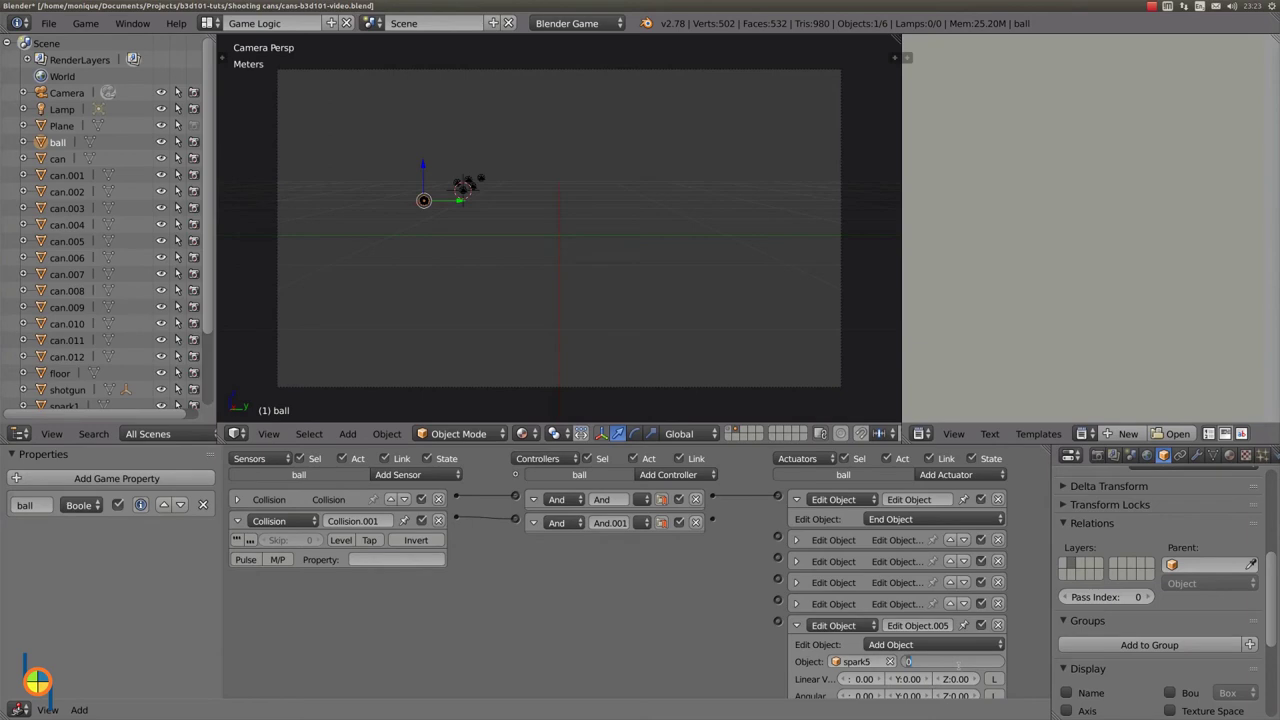
pyautogui.write('5')
pyautogui.press('Return')
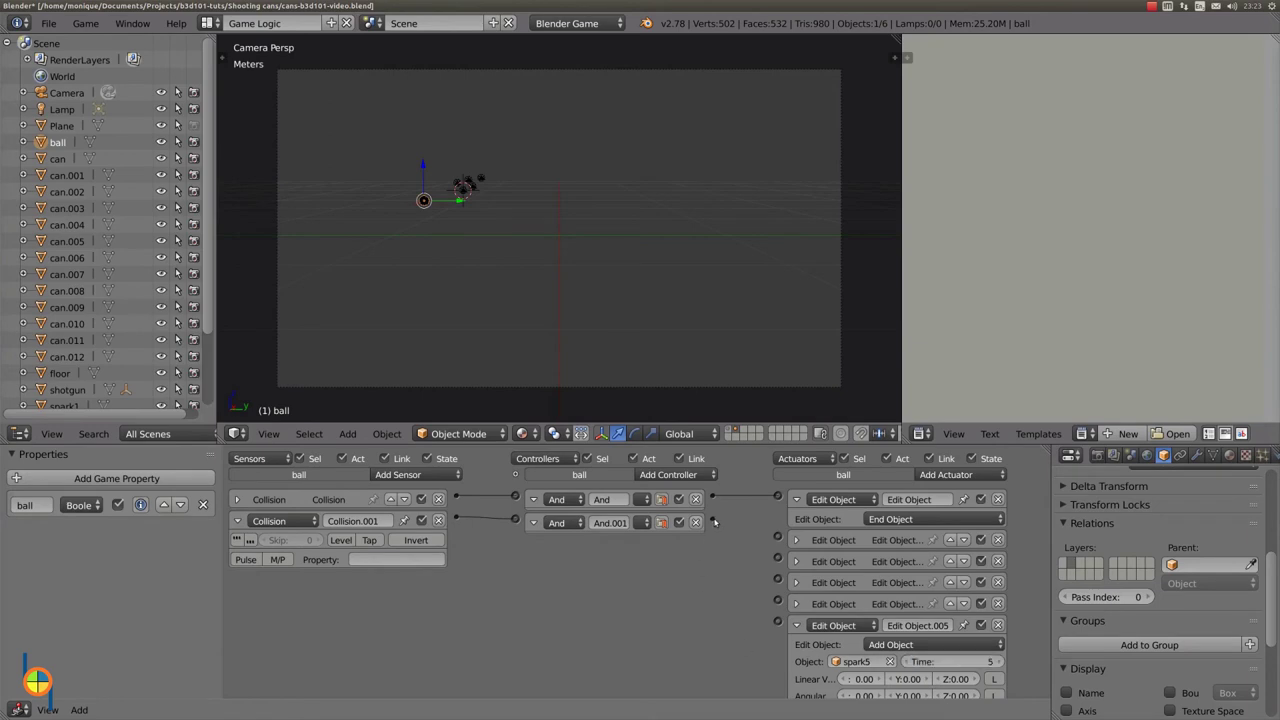
# Link the And.001 controller output to each of the spark actuators.
pyautogui.moveTo(712, 521)
pyautogui.mouseDown()
pyautogui.moveTo(780, 538)
pyautogui.moveTo(778, 557)
pyautogui.mouseUp()
pyautogui.moveTo(712, 521); pyautogui.dragTo(778, 578)
pyautogui.moveTo(712, 521); pyautogui.dragTo(779, 603)
pyautogui.moveTo(712, 521); pyautogui.dragTo(779, 621)
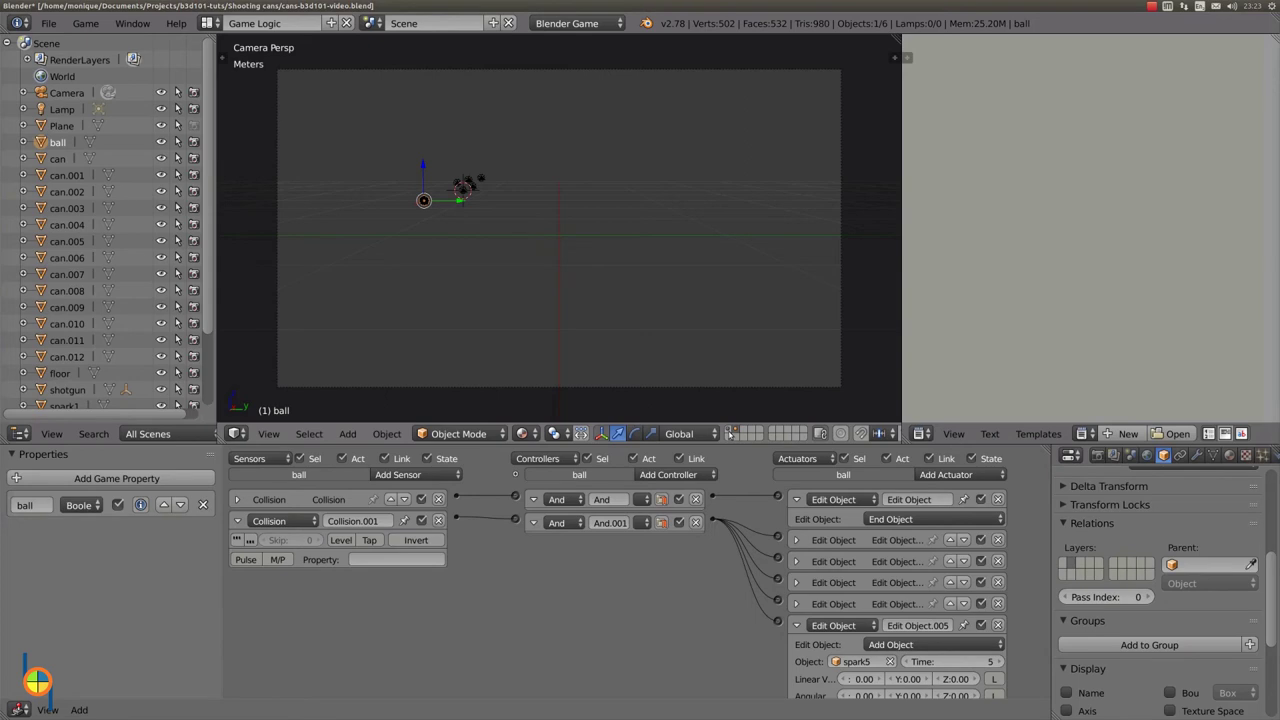
# Switch the viewport to look through the camera at the wall and cans.
pyautogui.press('p')
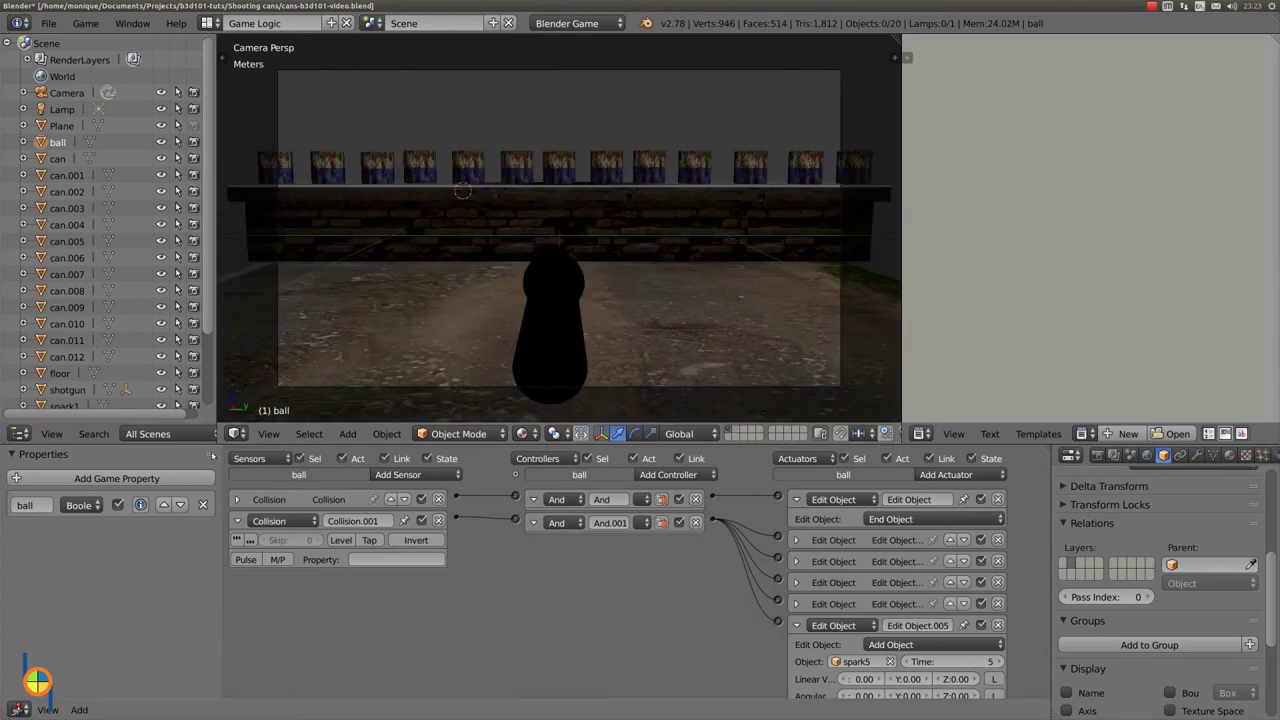
pyautogui.click(268, 433)
pyautogui.click(301, 372)
pyautogui.moveTo(301, 372); pyautogui.dragTo(611, 298, button='middle')
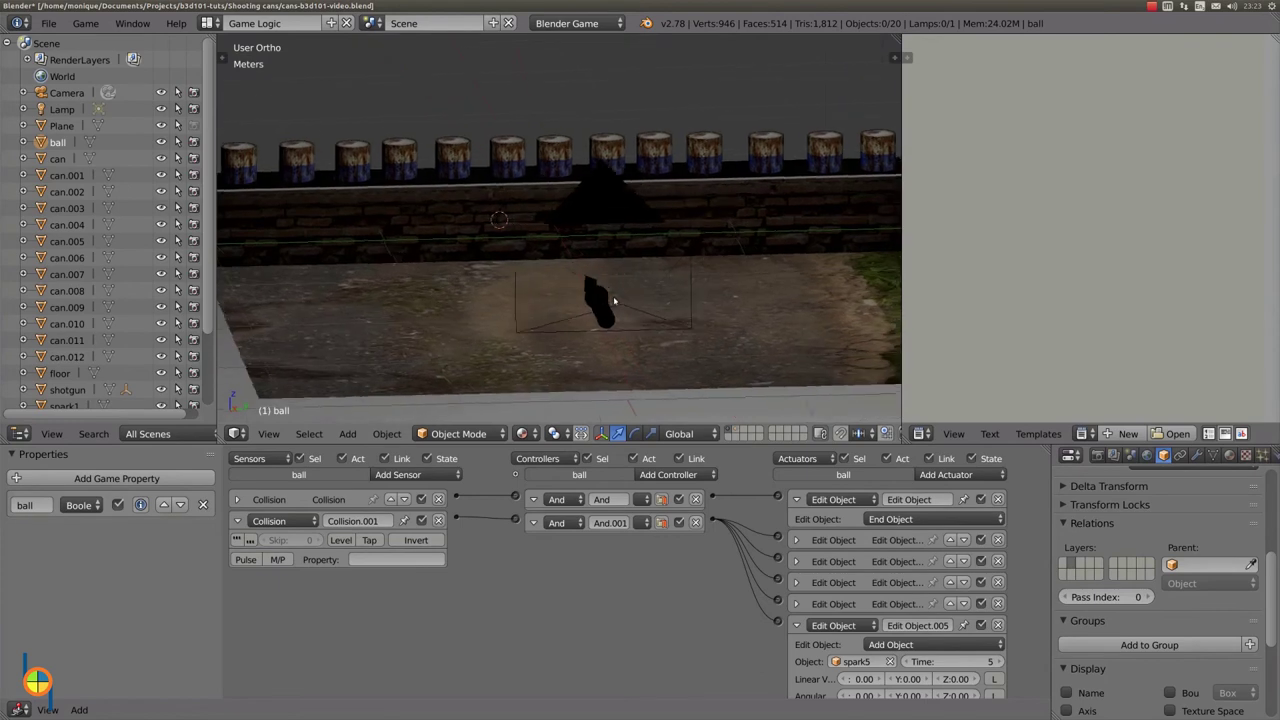
pyautogui.scroll(3, 611, 298)
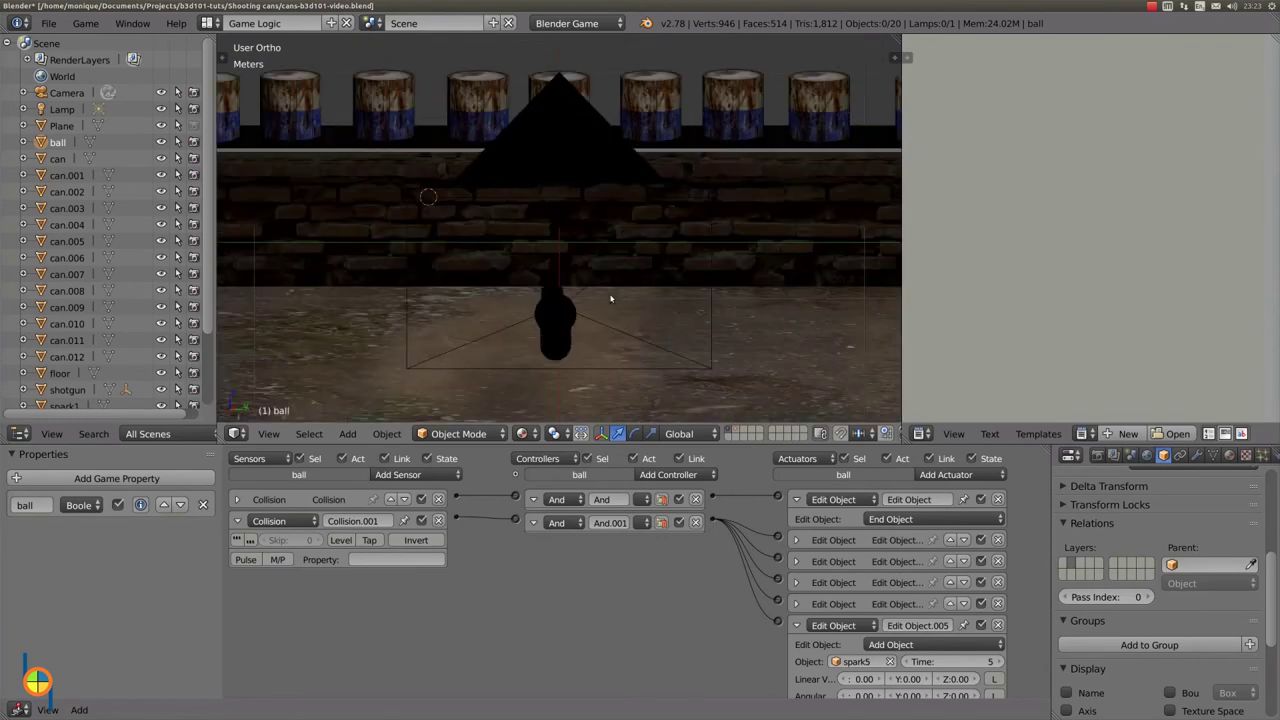
pyautogui.click(262, 433)
pyautogui.click(293, 375)
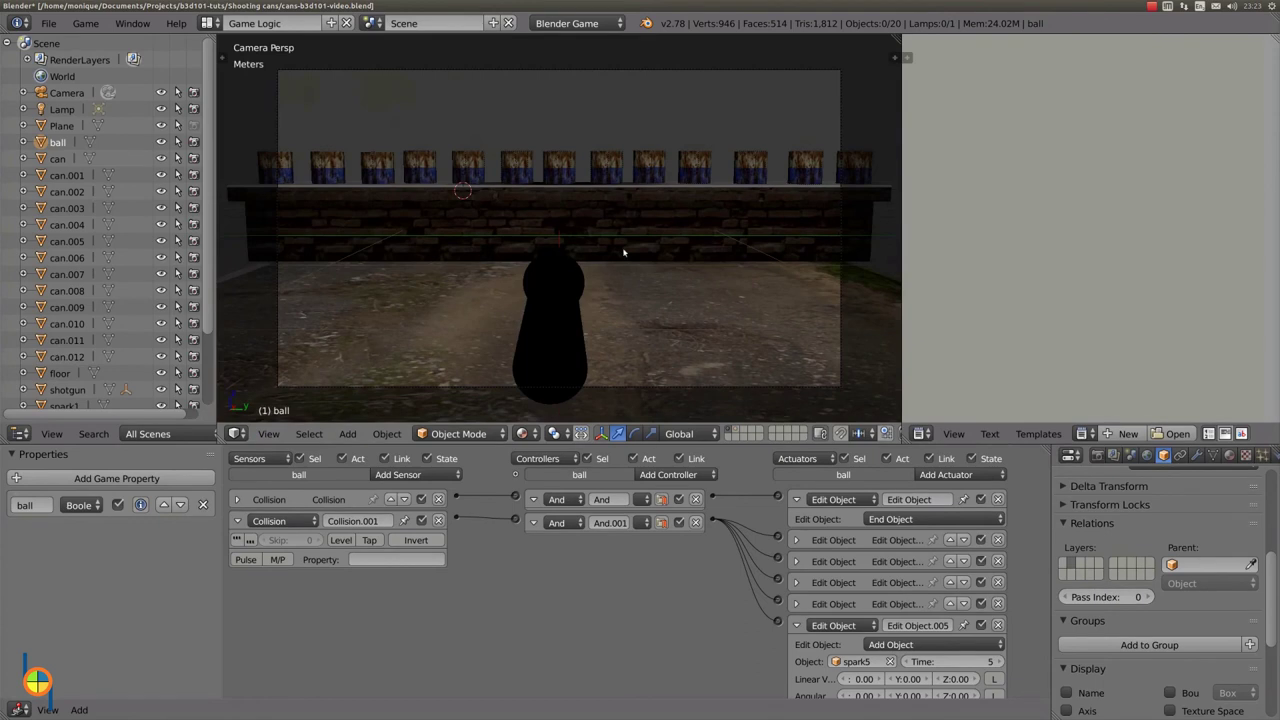
# Run the game, fire two balls at the cans, then stop it.
pyautogui.press('p')
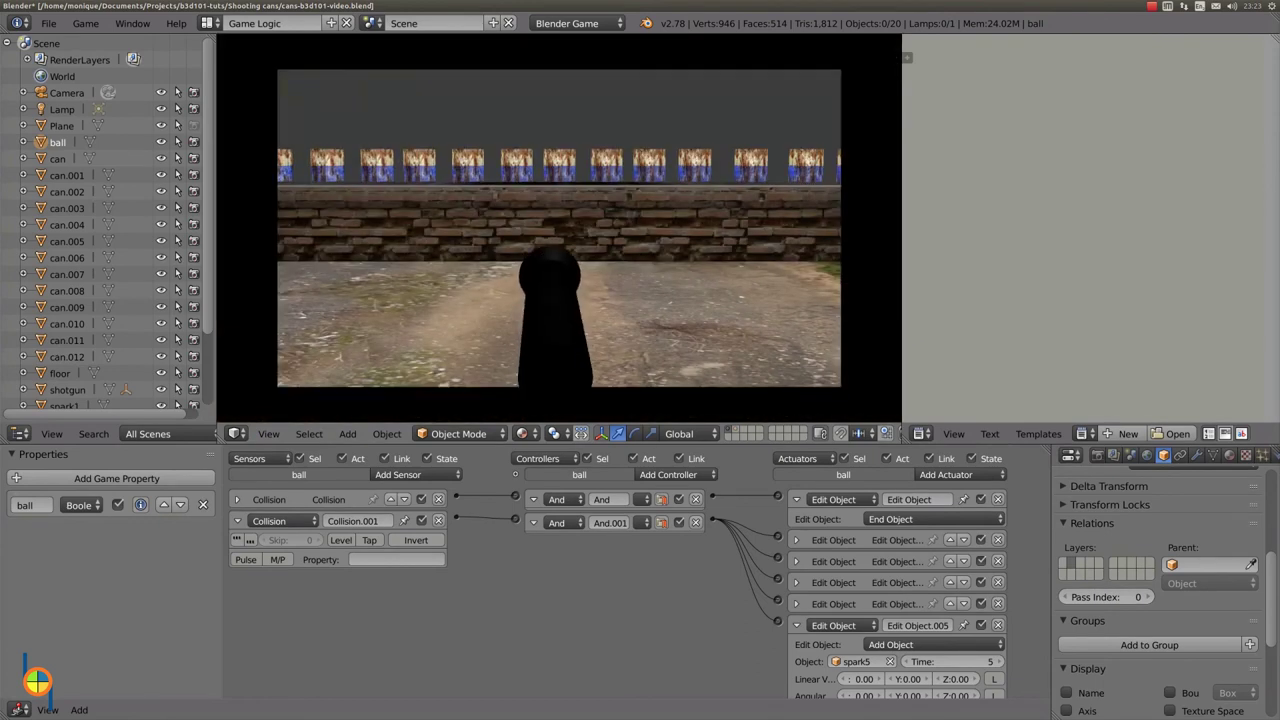
pyautogui.click(515, 165)
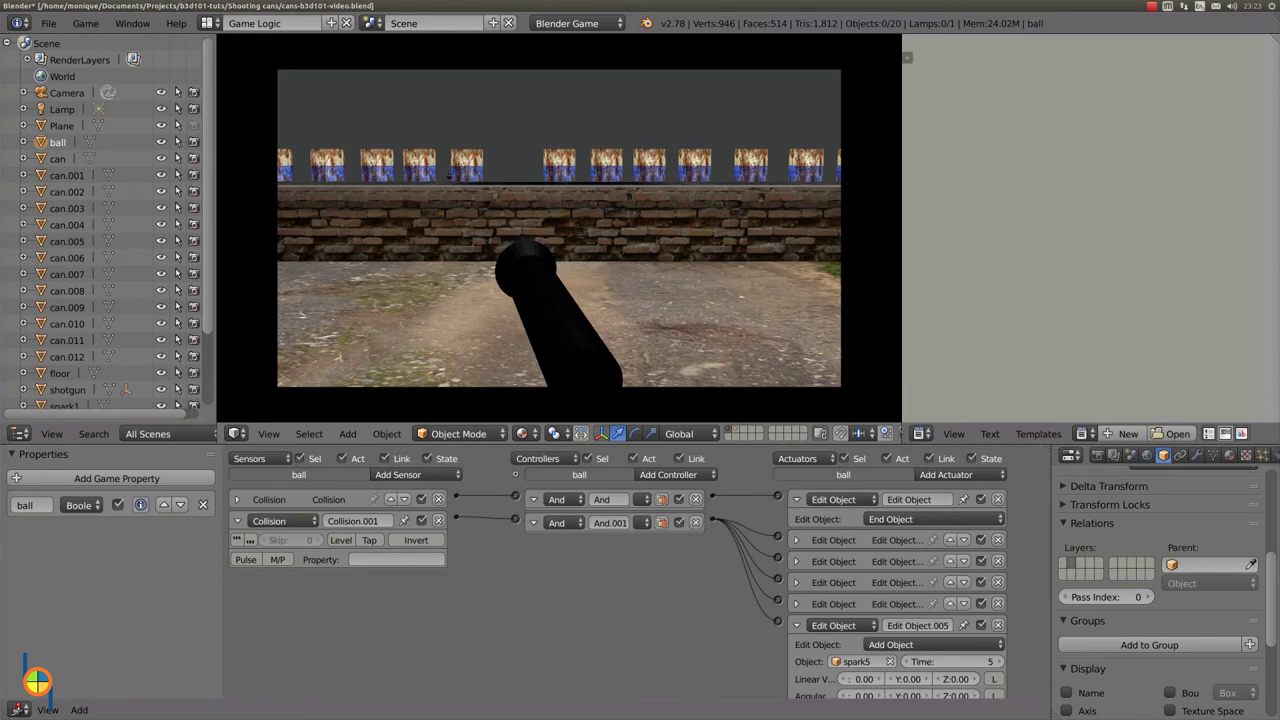
pyautogui.click(559, 228)
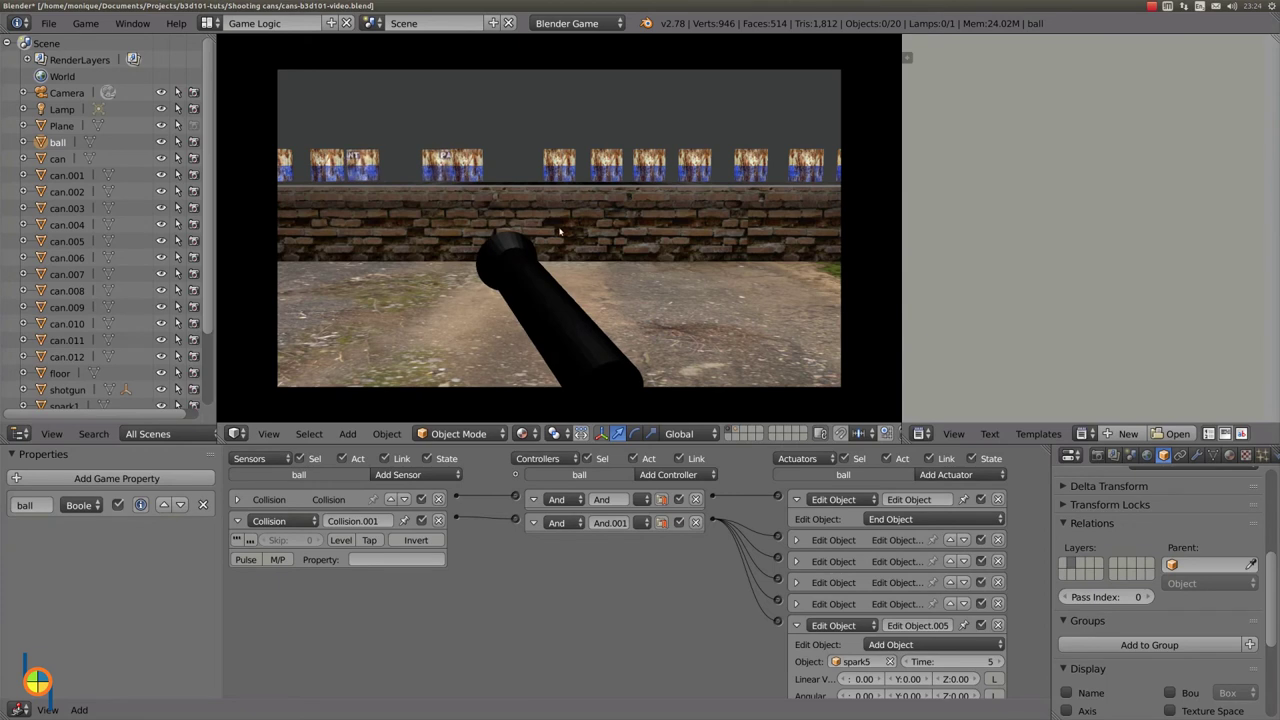
pyautogui.press('Escape')
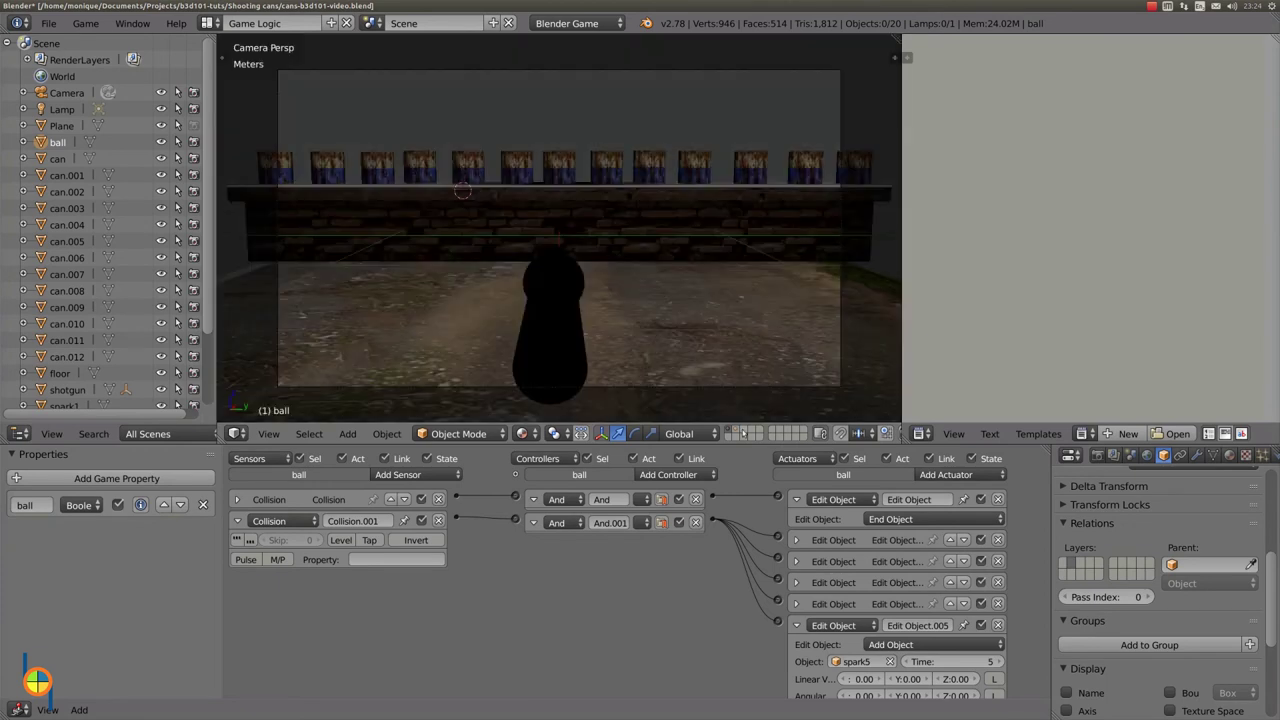
# On layer 2, add a point lamp and name it blask.
pyautogui.press('2')
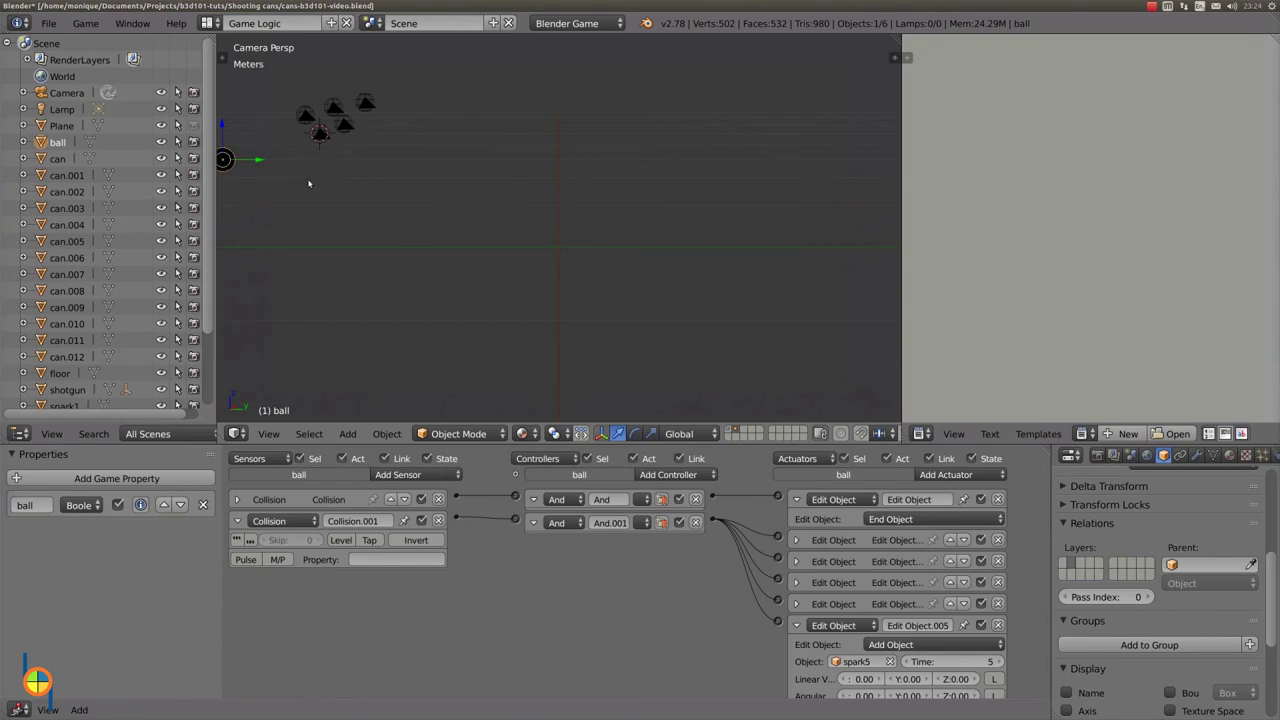
pyautogui.hotkey('shift', 'a')
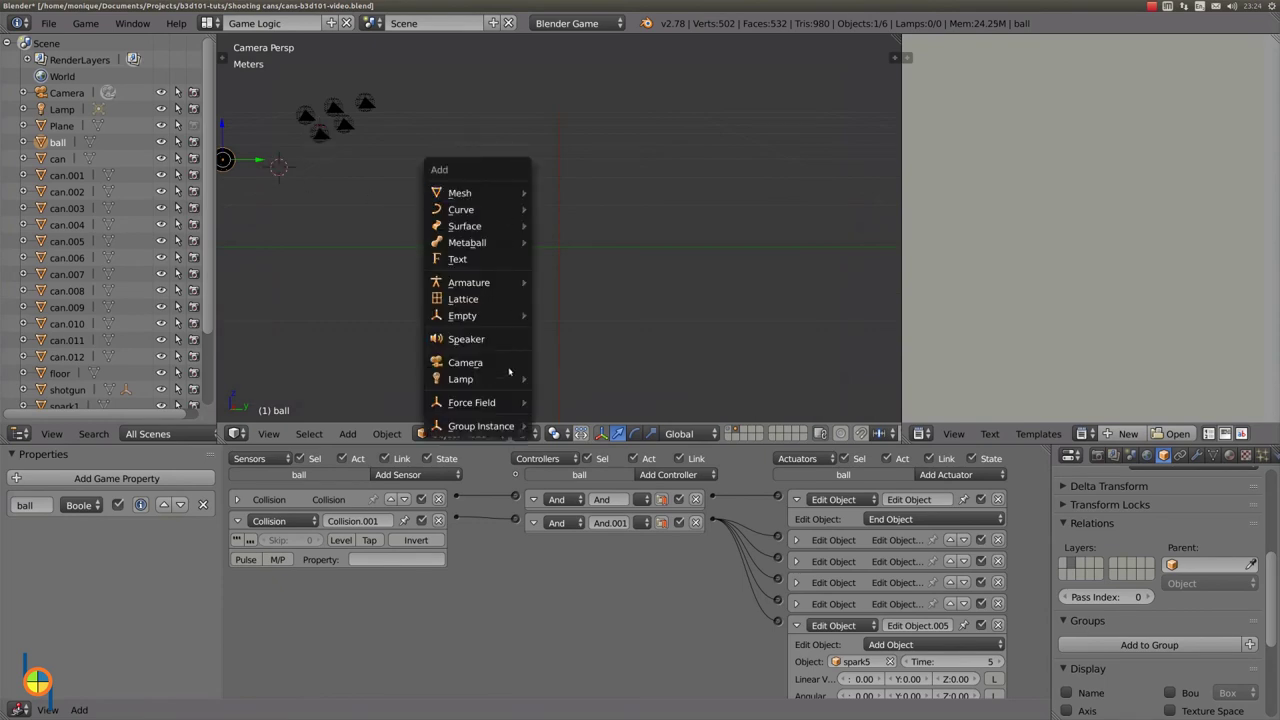
pyautogui.moveTo(462, 379)
pyautogui.click(553, 383)
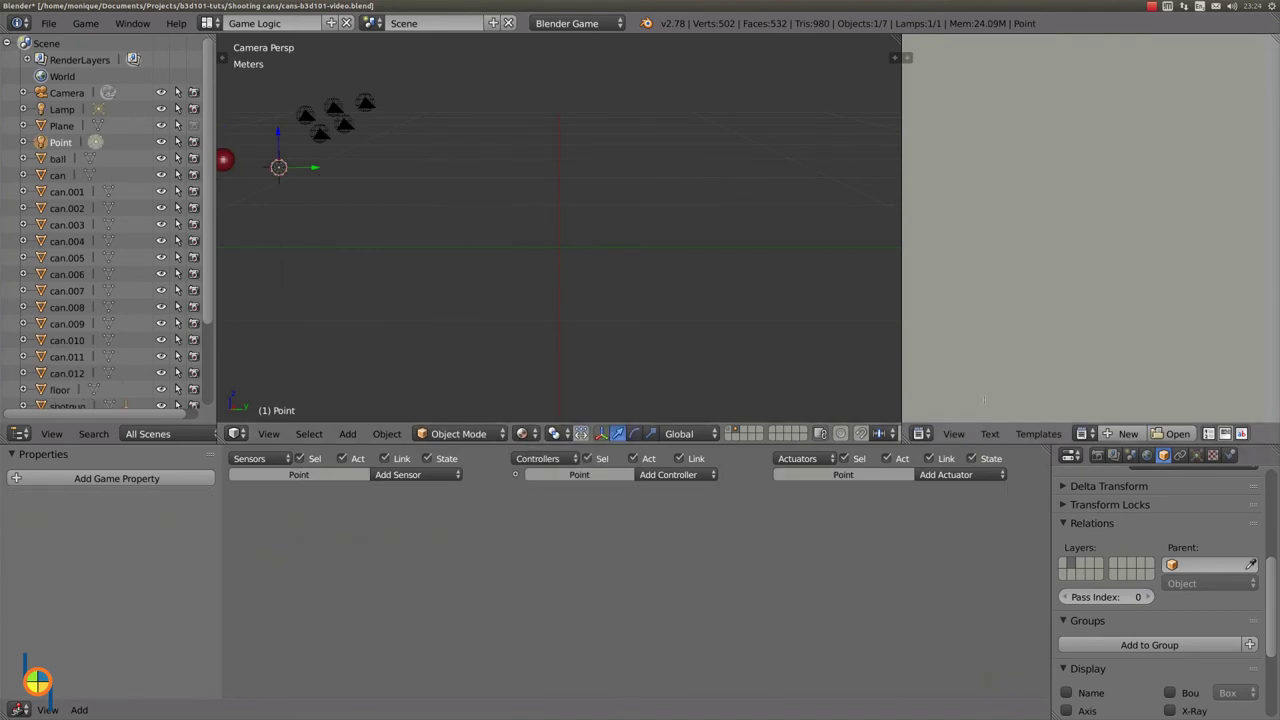
pyautogui.scroll(3, 1184, 526)
pyautogui.scroll(3, 1184, 526)
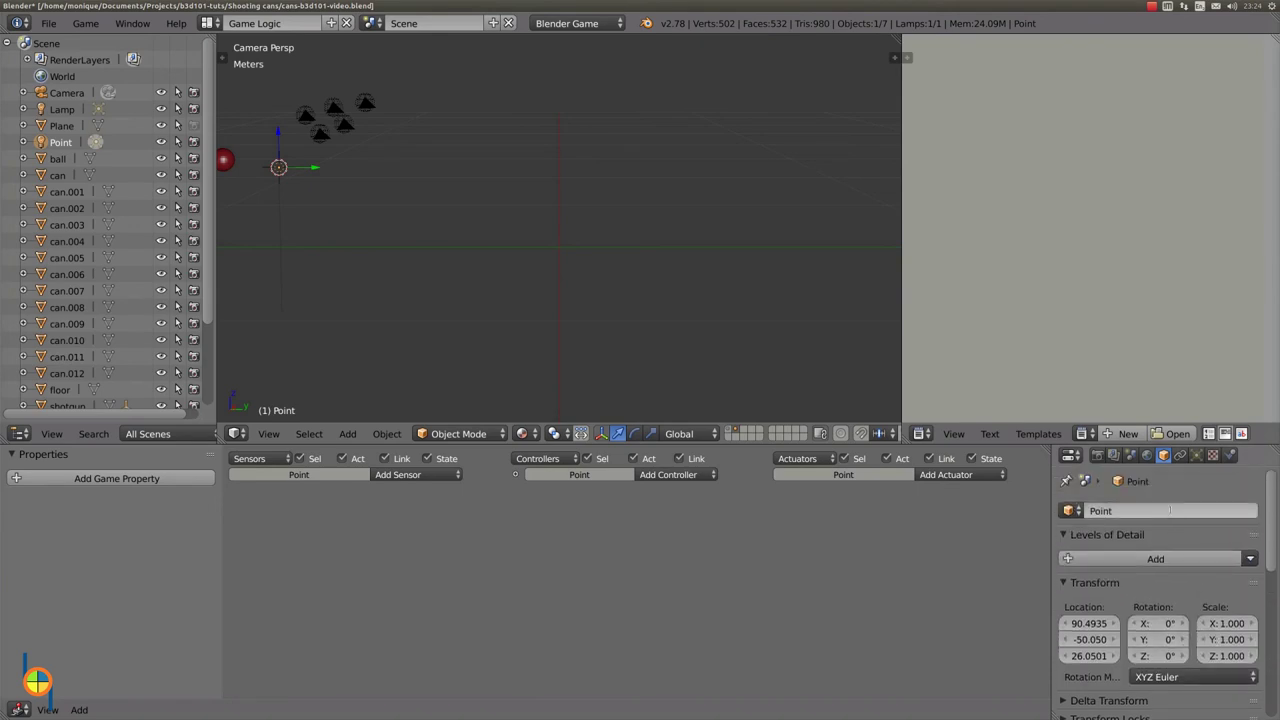
pyautogui.click(1170, 510)
pyautogui.write('blask')
pyautogui.press('Return')
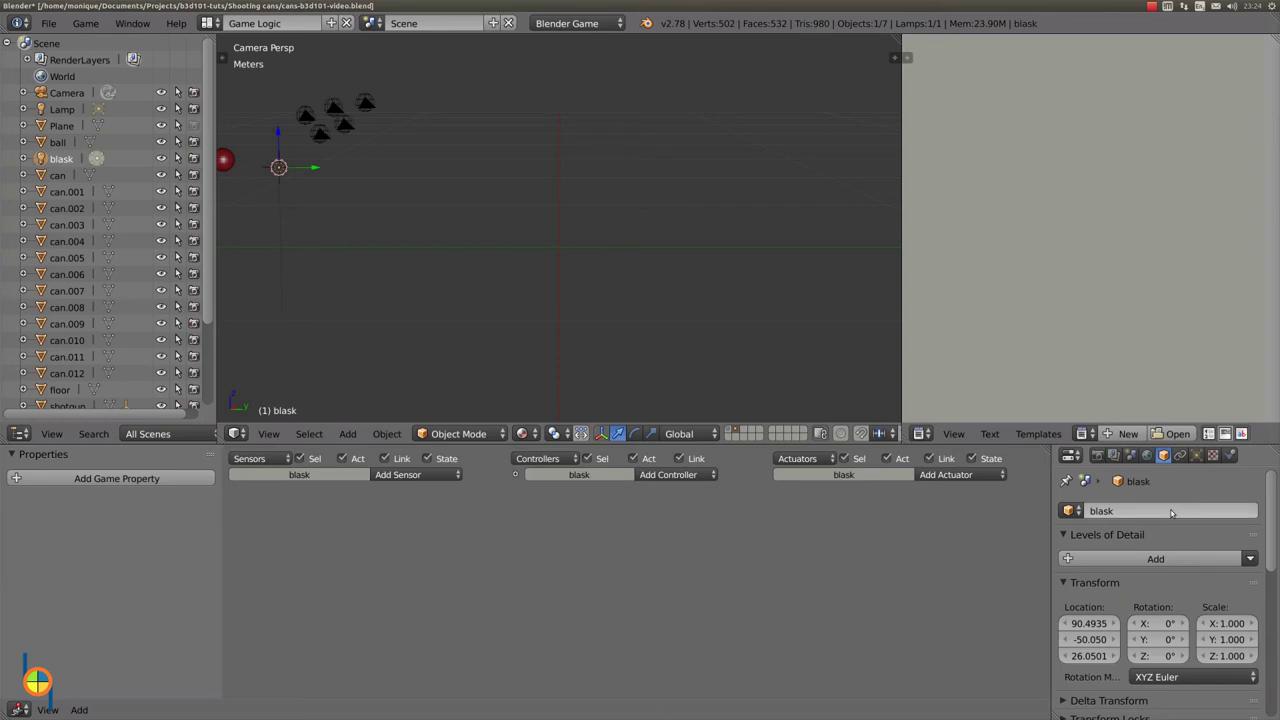
# Give the blask lamp a light yellow colour, Energy 3 and Distance 50cm.
pyautogui.click(1196, 455)
pyautogui.moveTo(1271, 497); pyautogui.dragTo(1272, 575)
pyautogui.click(1113, 600)
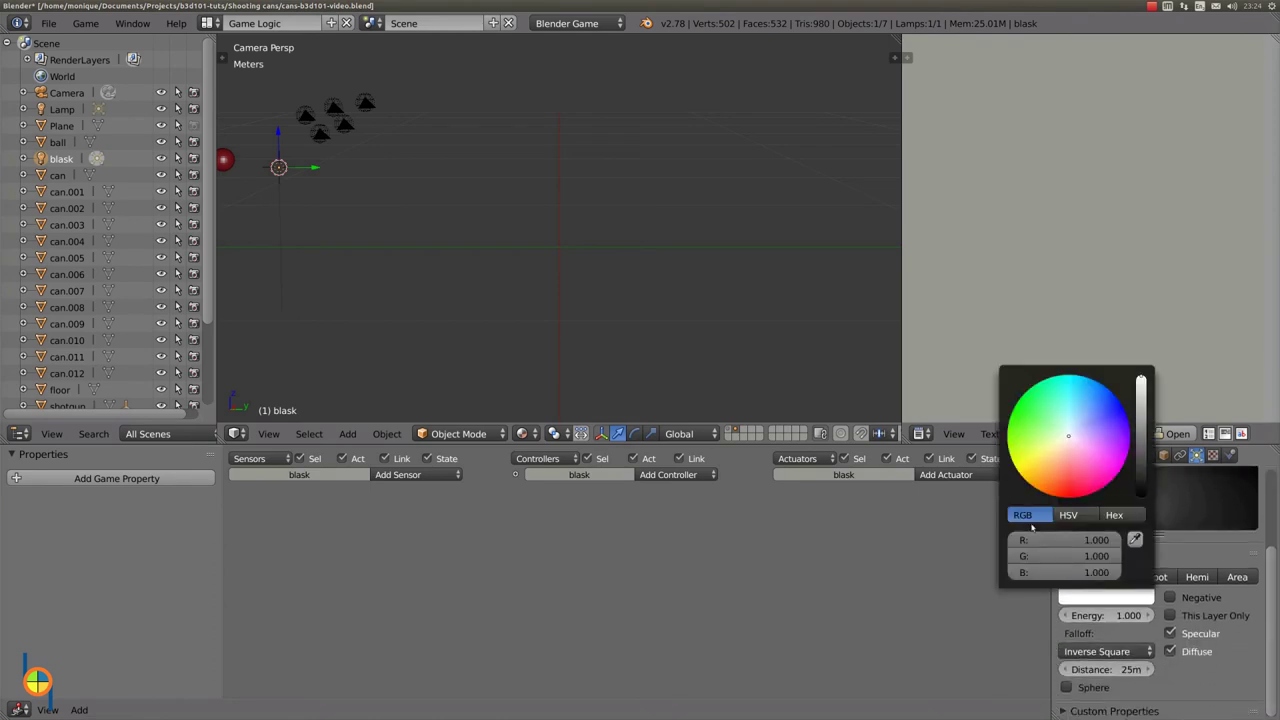
pyautogui.click(1048, 457)
pyautogui.moveTo(1047, 455); pyautogui.dragTo(1045, 460)
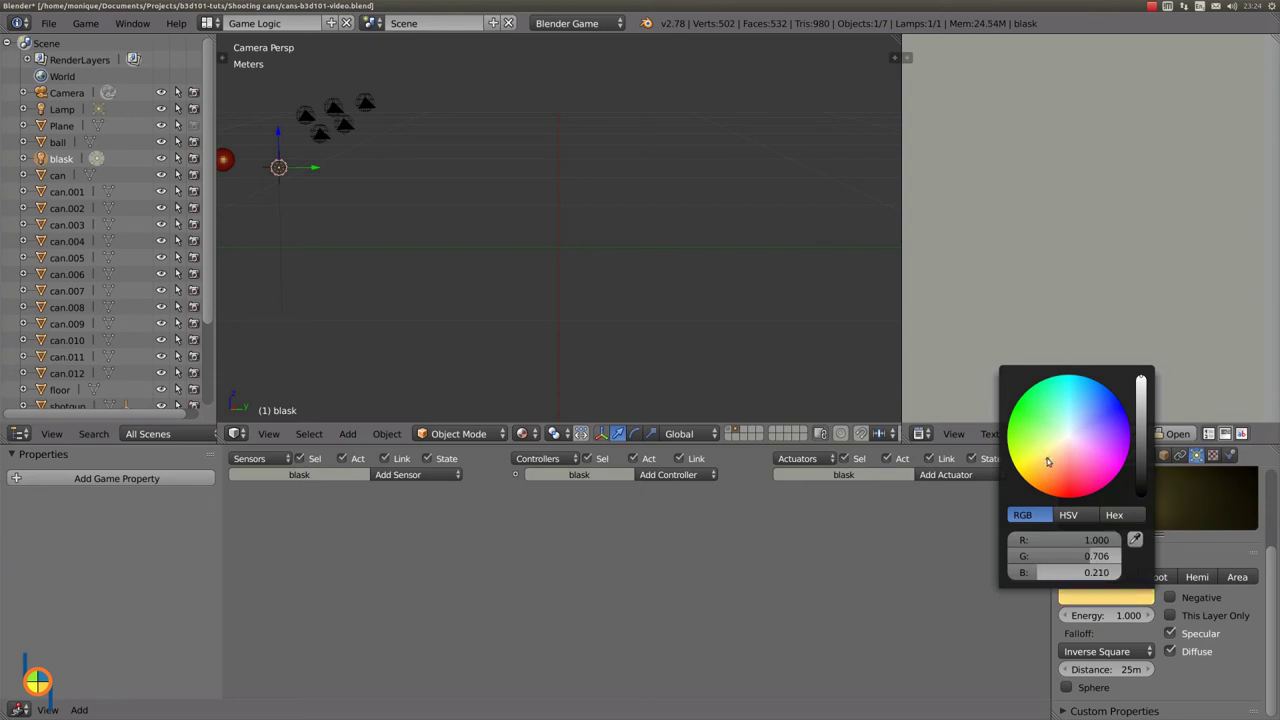
pyautogui.click(1042, 453)
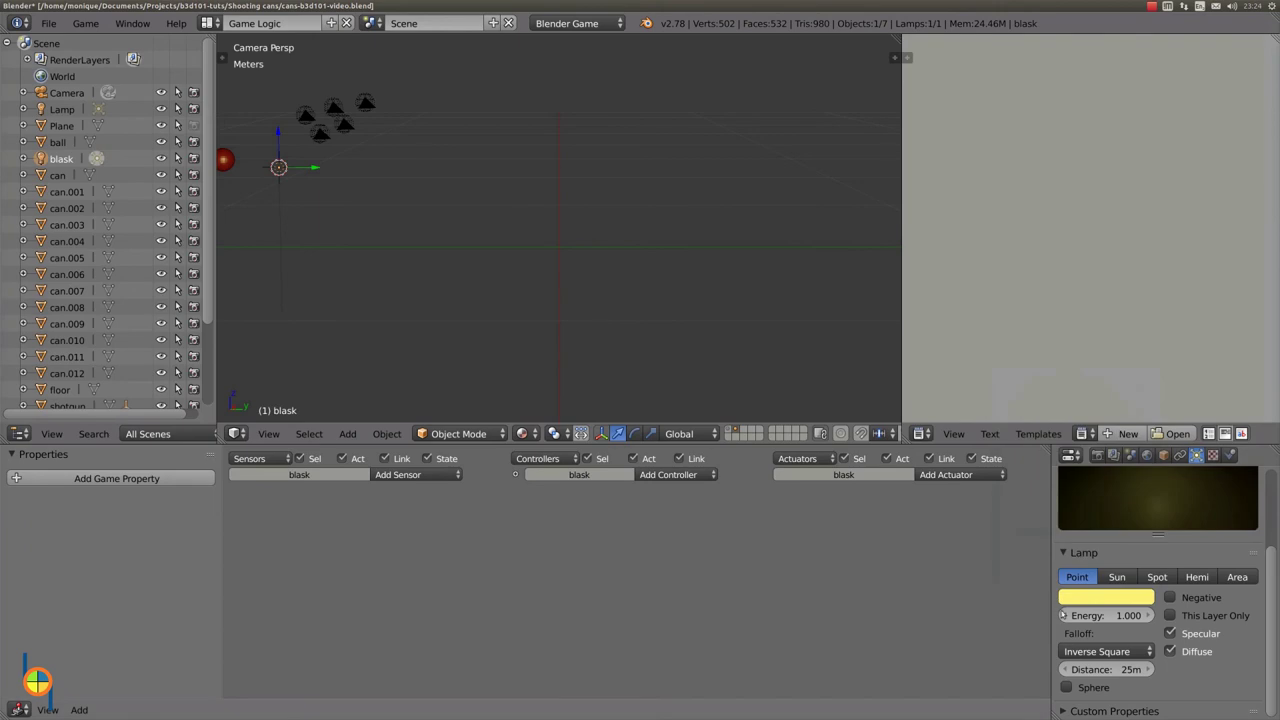
pyautogui.click(1101, 615)
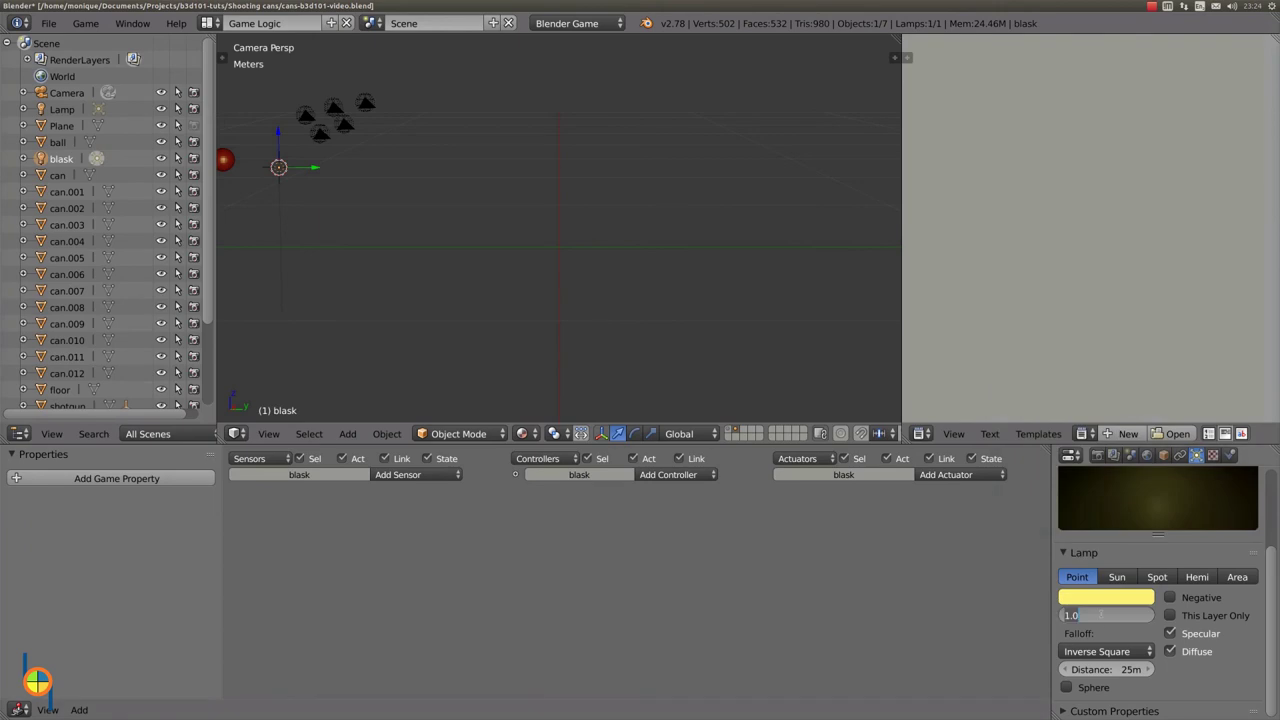
pyautogui.write('3')
pyautogui.press('Return')
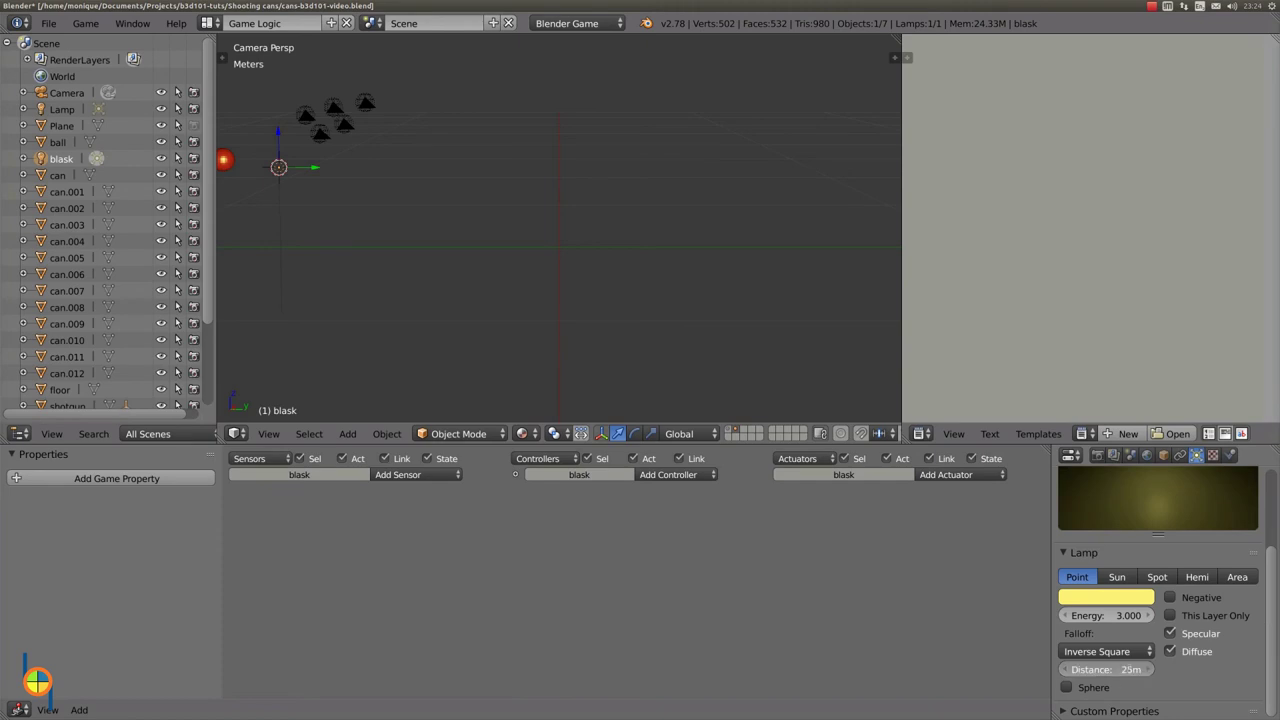
pyautogui.click(1105, 669)
pyautogui.write('m')
pyautogui.press('Return')
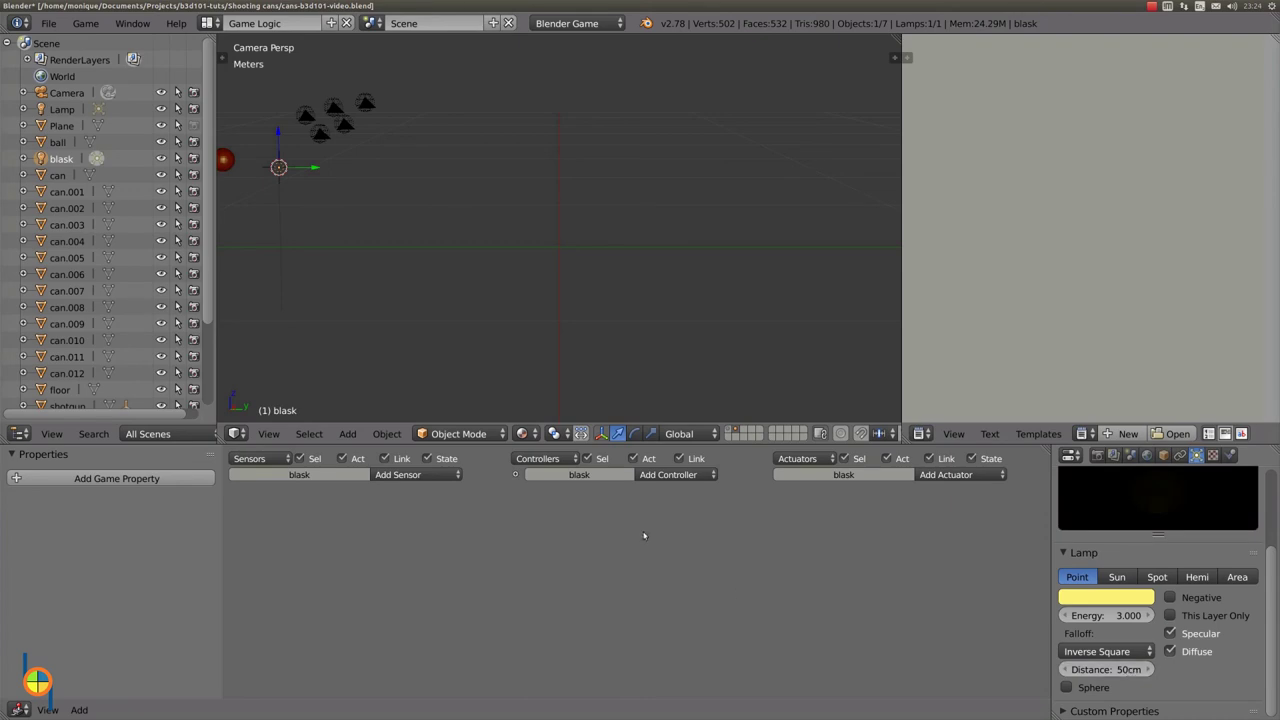
# Give the ball an Edit Object actuator that adds the blask lamp with Time 10.
pyautogui.rightClick(226, 164)
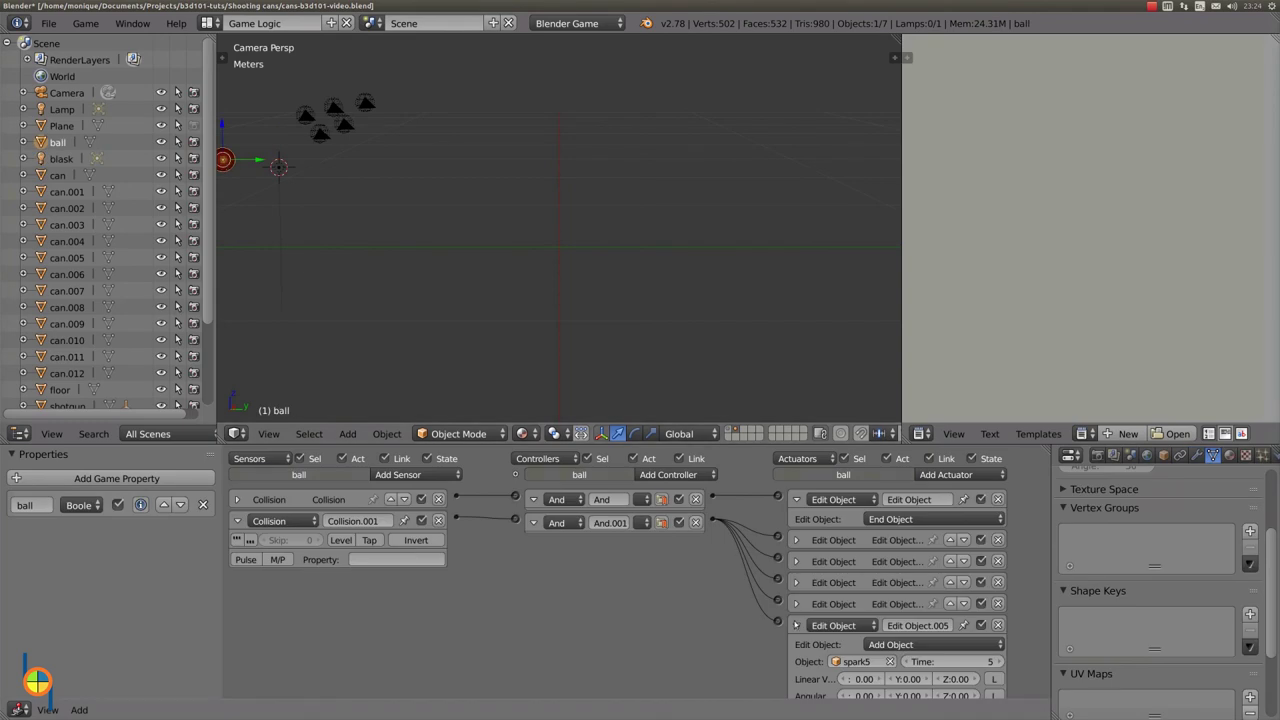
pyautogui.click(796, 626)
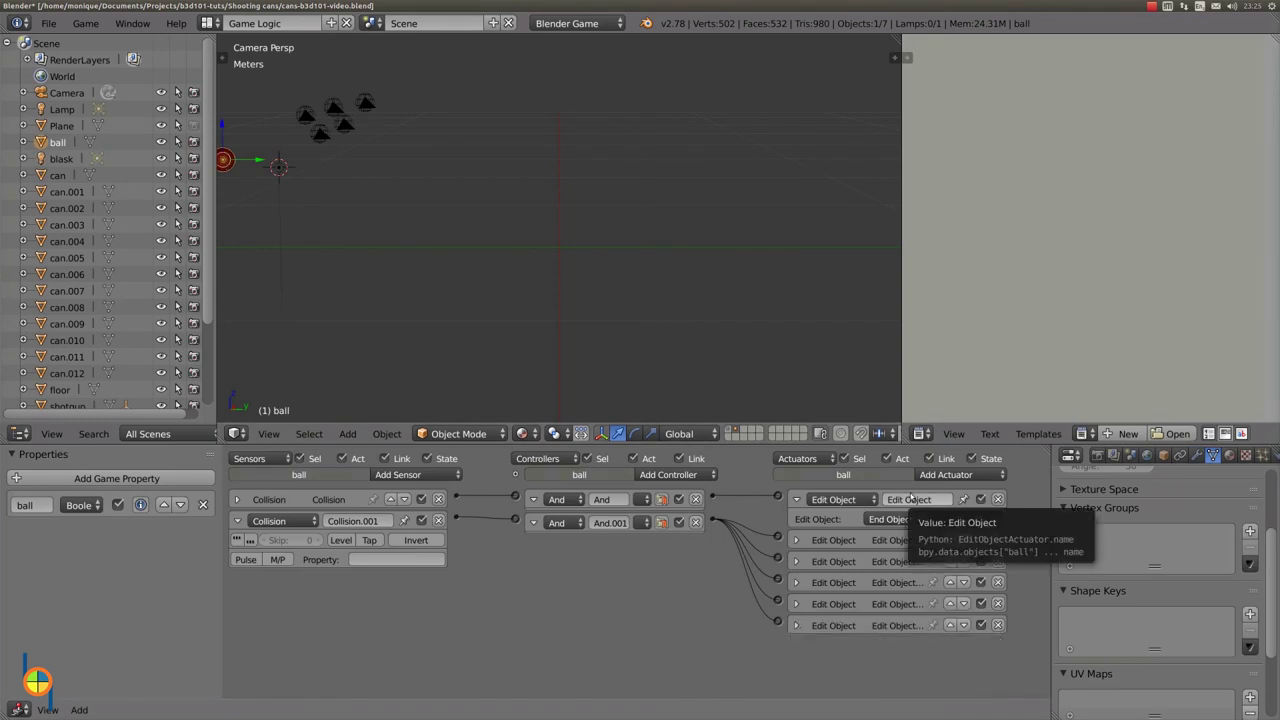
pyautogui.click(948, 474)
pyautogui.click(970, 416)
pyautogui.click(862, 683)
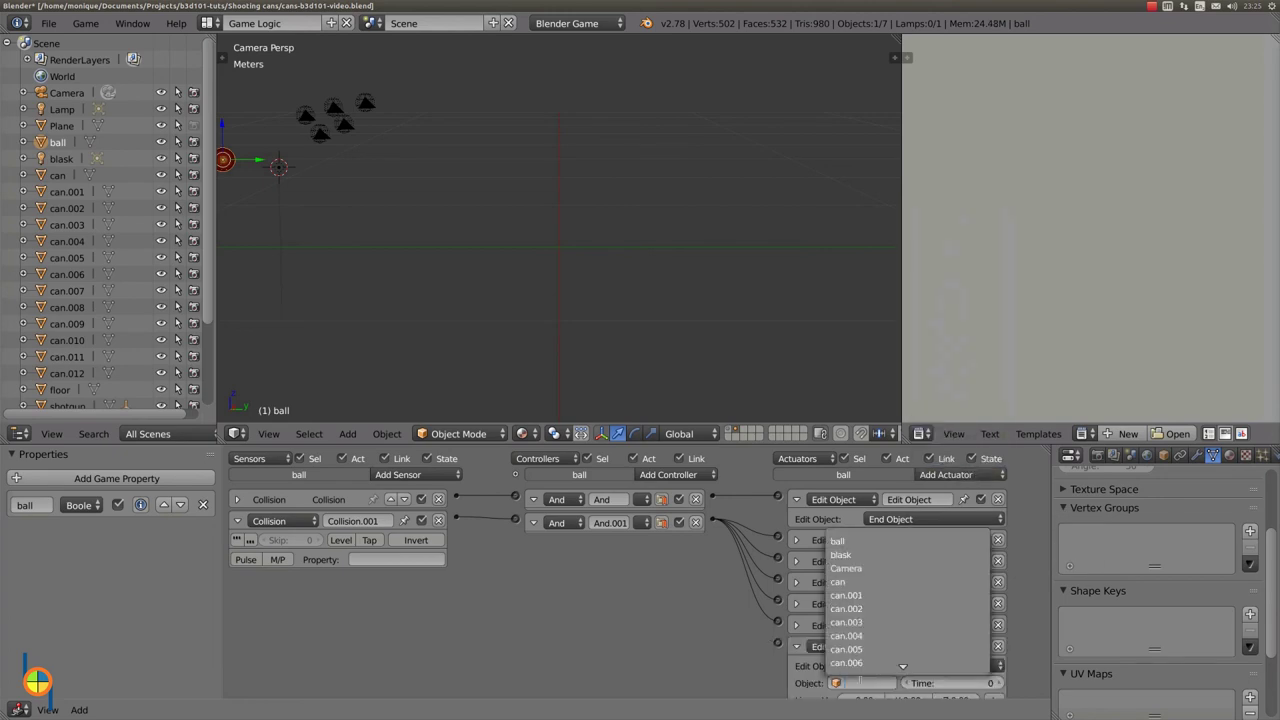
pyautogui.click(896, 556)
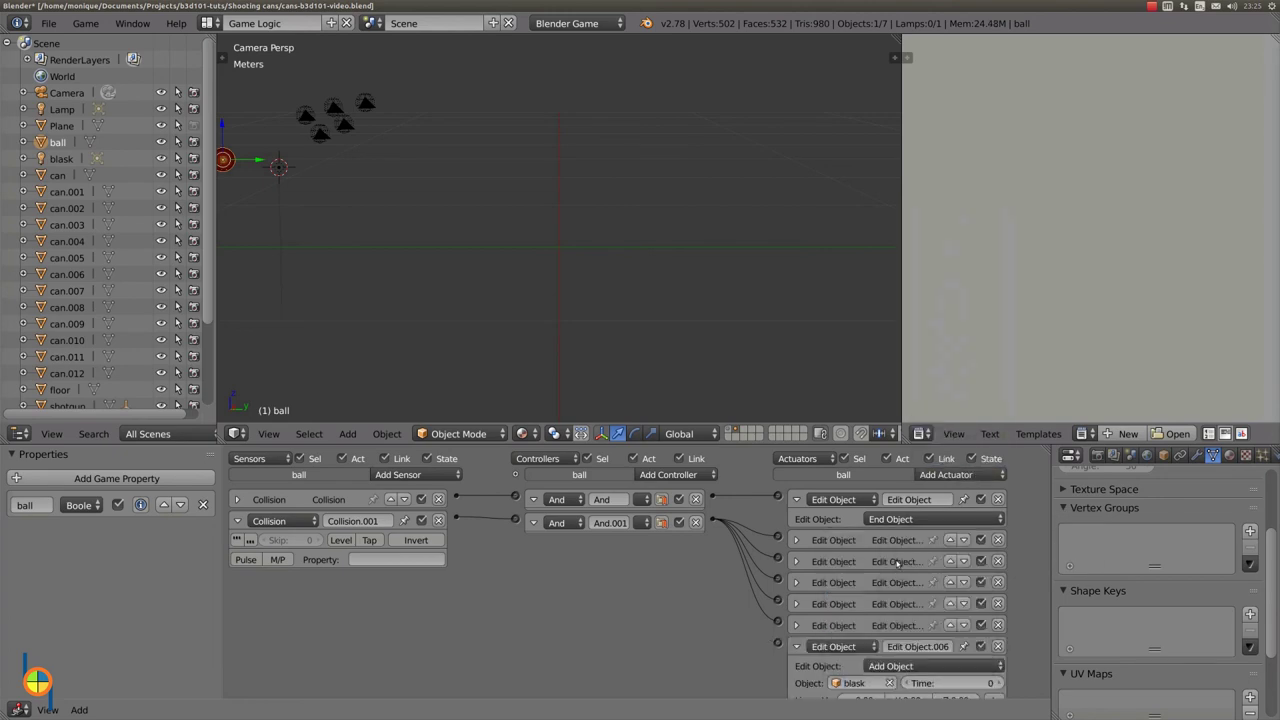
pyautogui.click(955, 683)
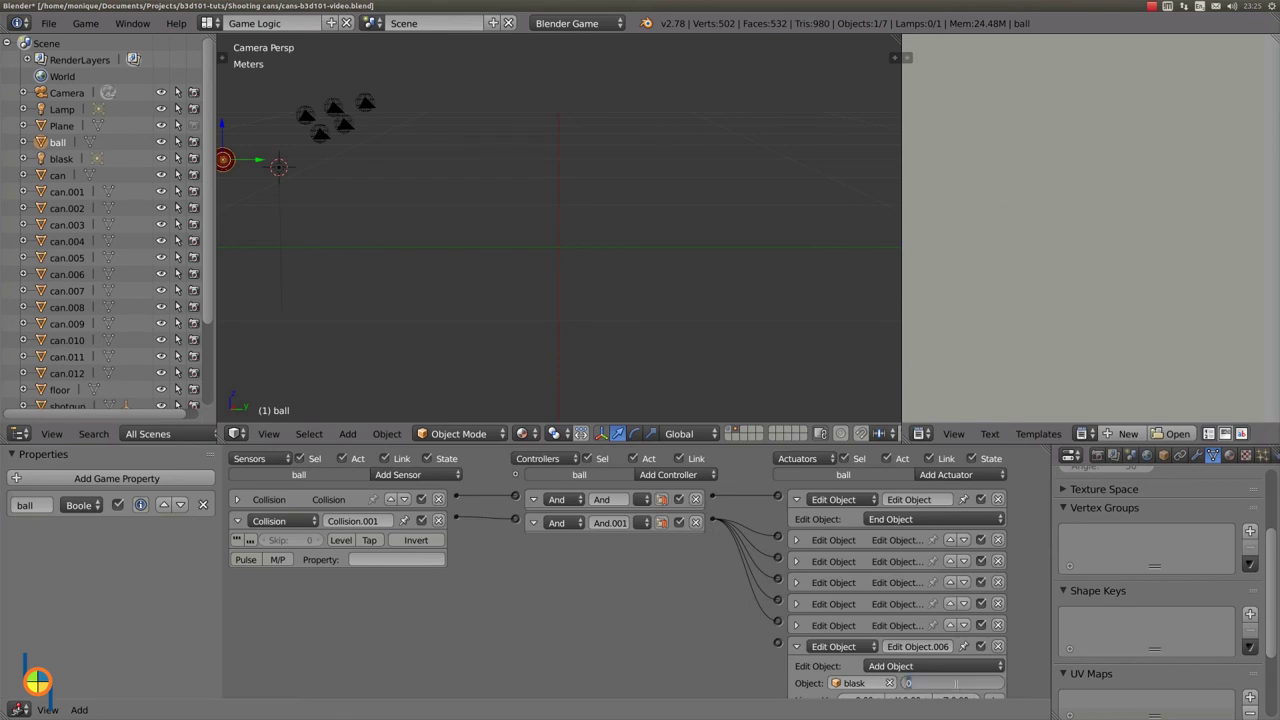
pyautogui.write('10')
pyautogui.press('Return')
# Set the lamp's Z velocity to 0.10 and wire And.001 to the new actuator.
pyautogui.scroll(-2, 741, 651)
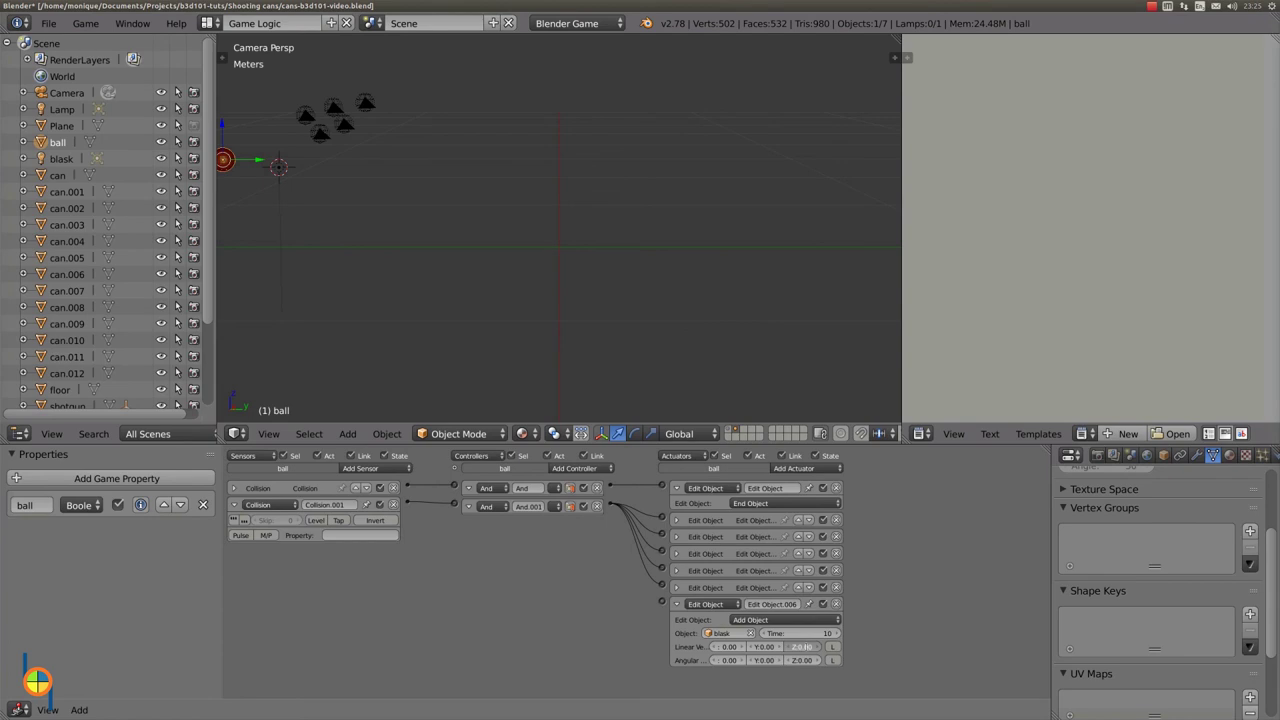
pyautogui.click(800, 647)
pyautogui.press('Return')
pyautogui.moveTo(612, 506); pyautogui.dragTo(662, 603)
pyautogui.click(677, 605)
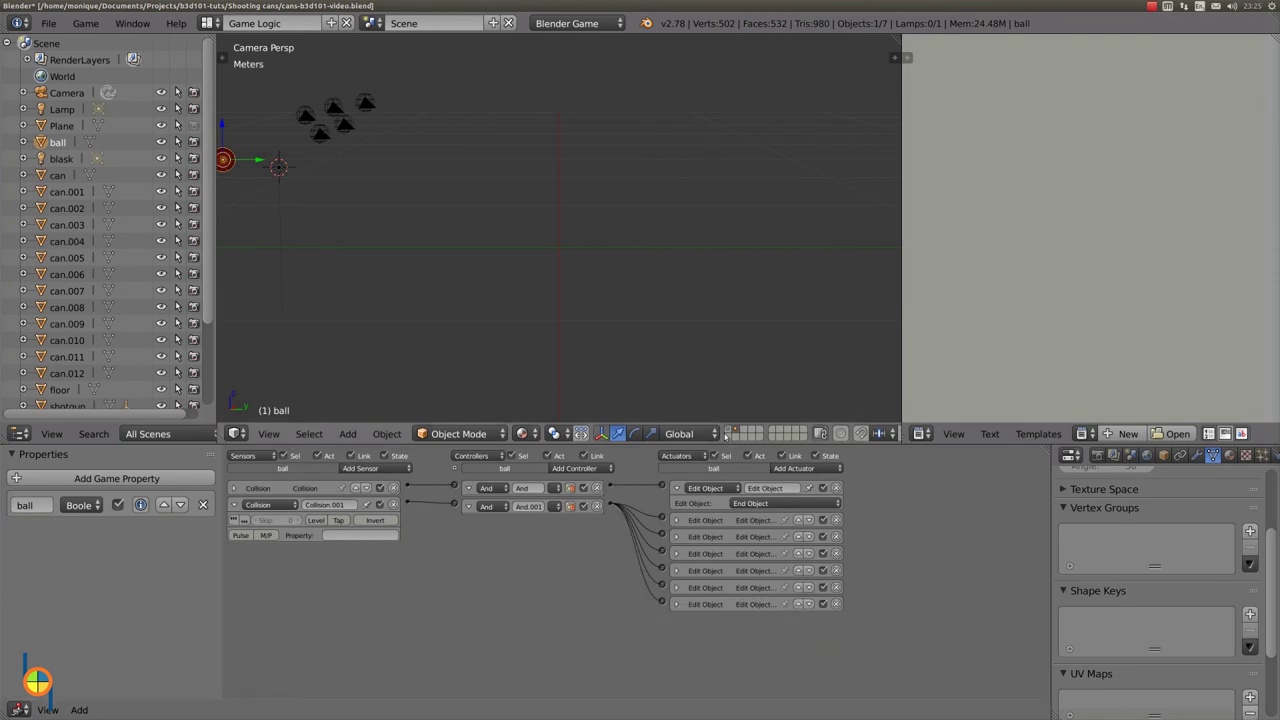
# Return to the camera view, play-test the sparks and lamp flash, then open the File menu.
pyautogui.press('p')
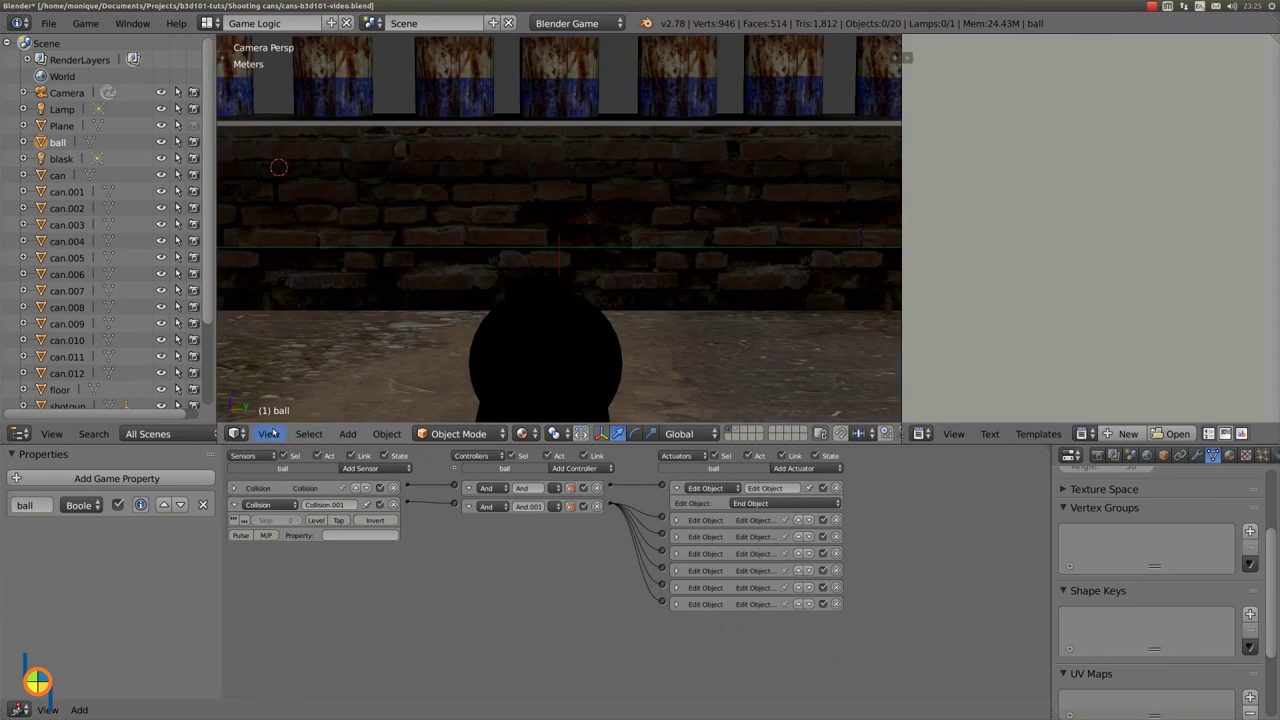
pyautogui.click(270, 436)
pyautogui.click(296, 376)
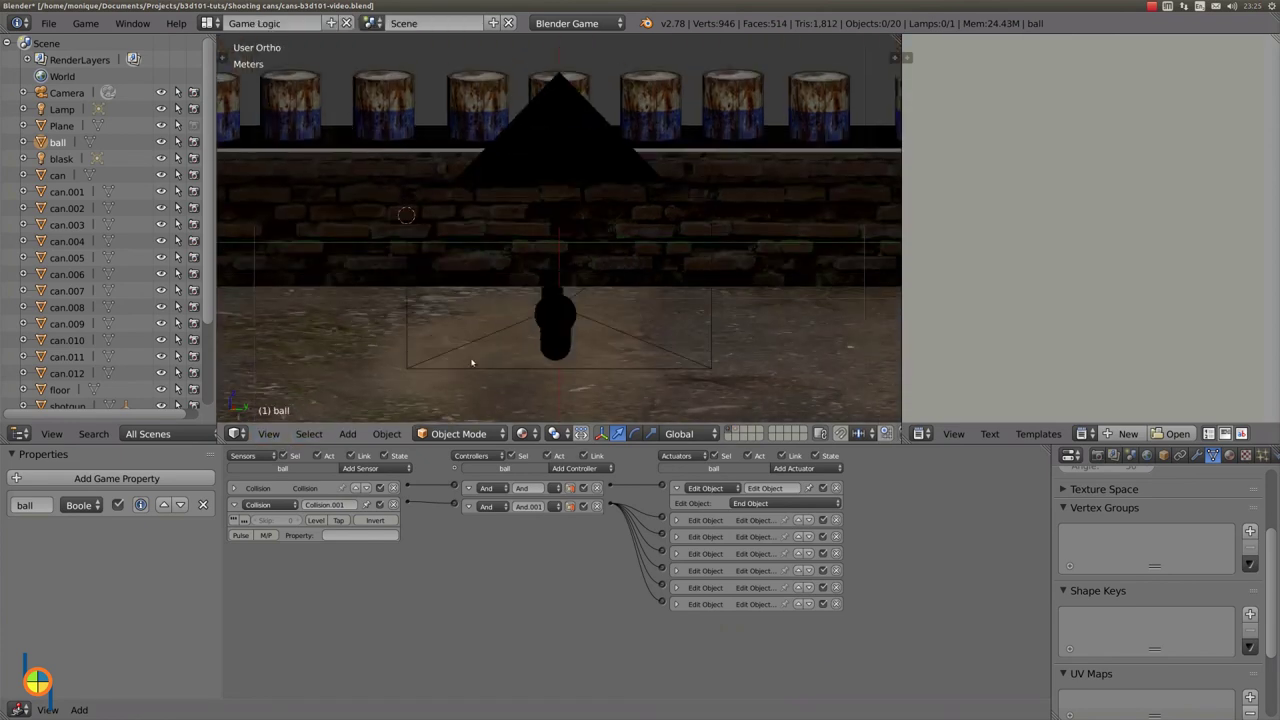
pyautogui.click(269, 434)
pyautogui.click(290, 374)
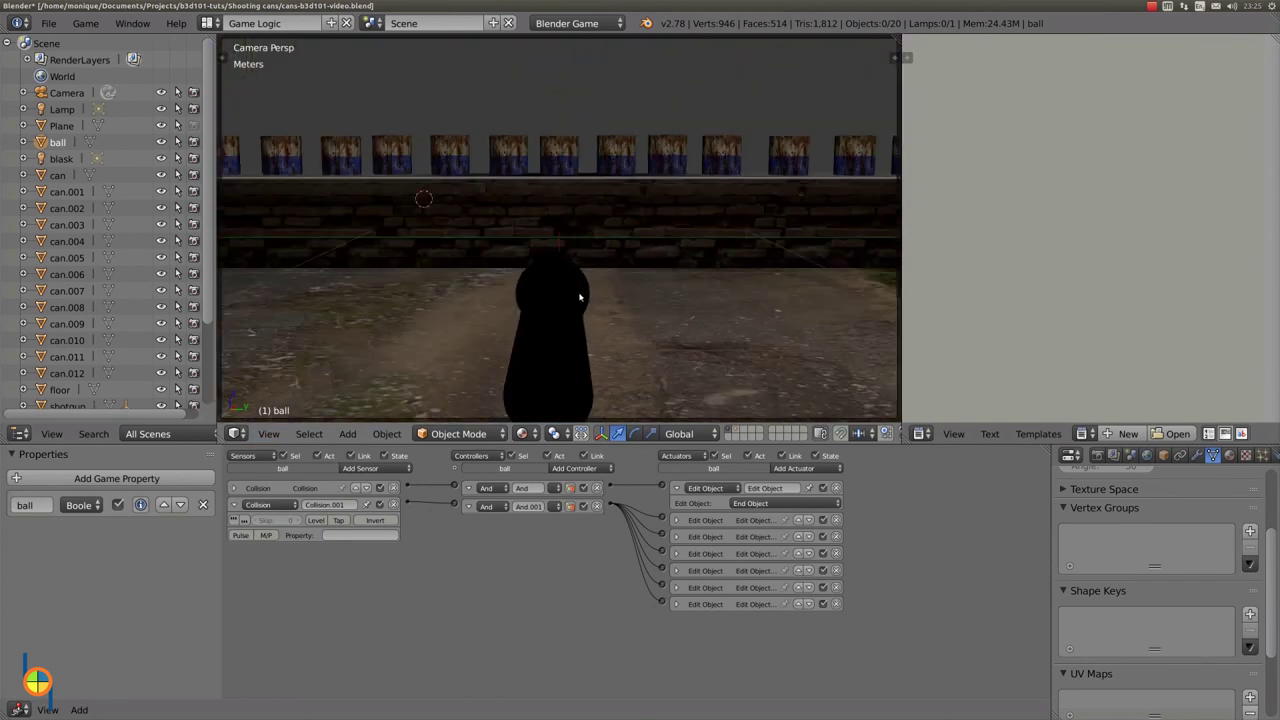
pyautogui.press('p')
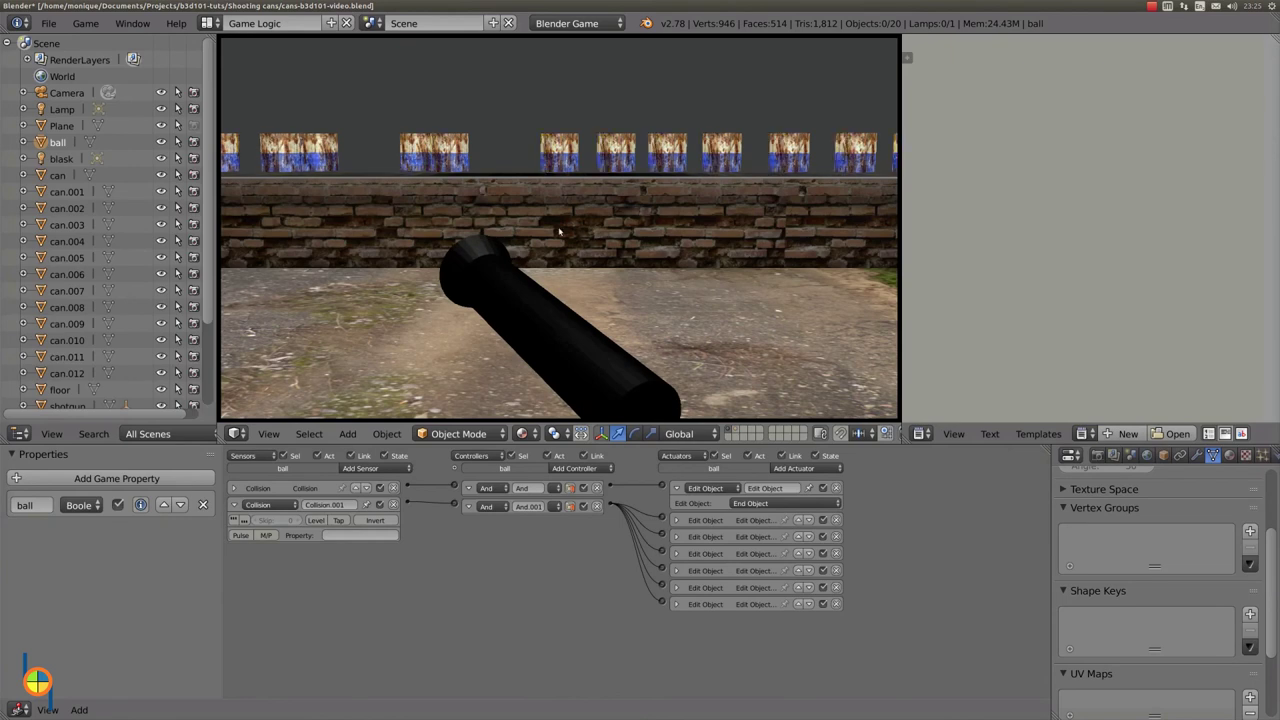
pyautogui.press('Escape')
pyautogui.click(48, 22)
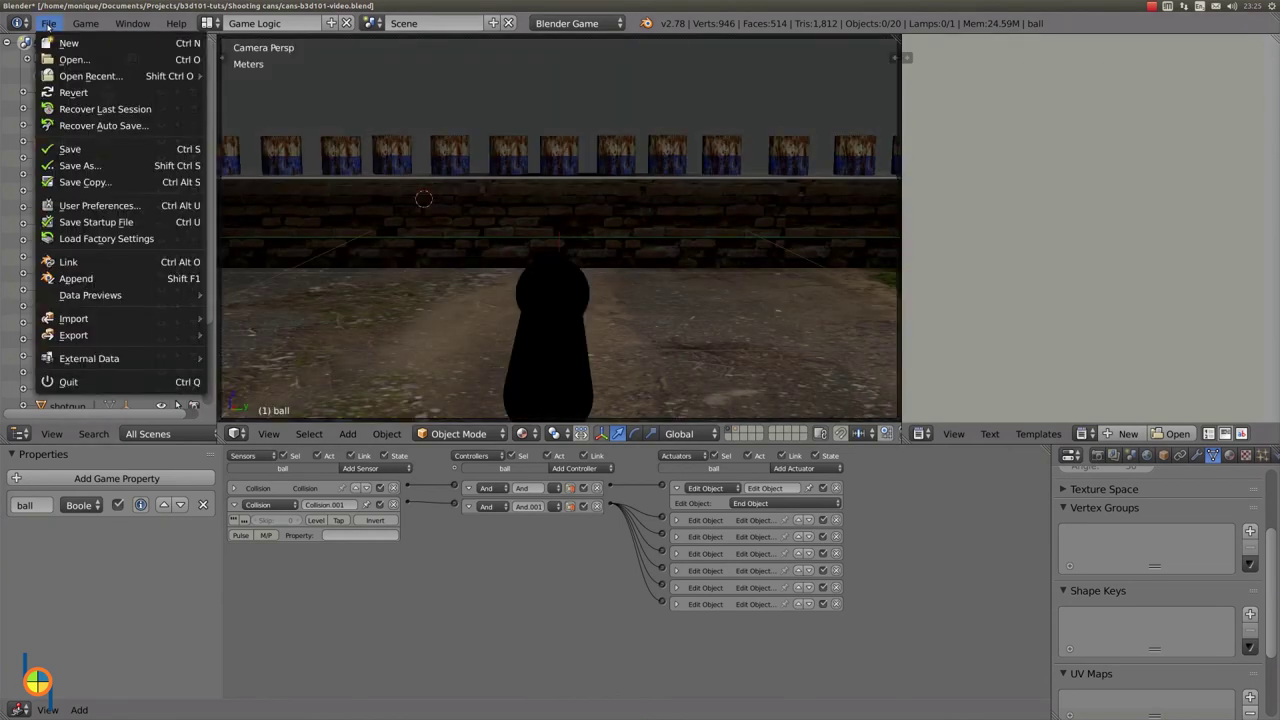